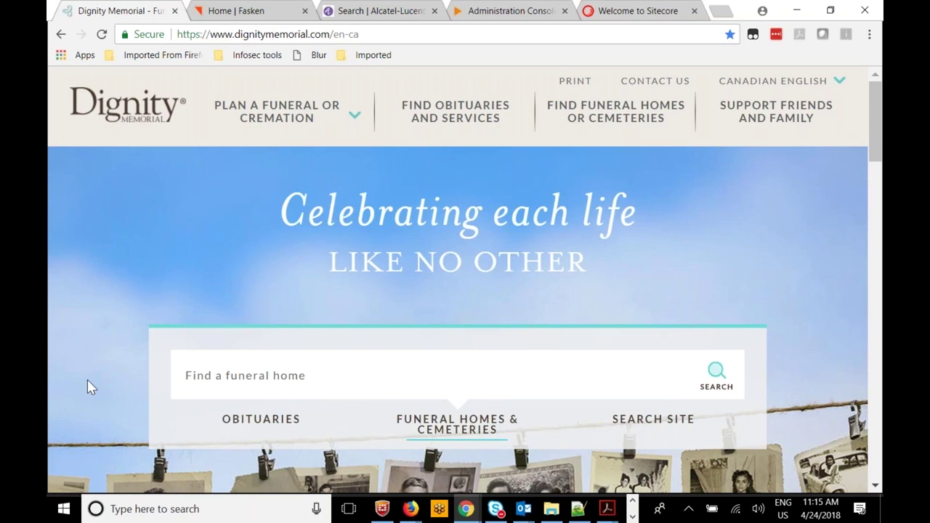
- Search funeral homes and cemeteries for "dallas" and look through the location list and map
scroll(88, 387, down, 1)
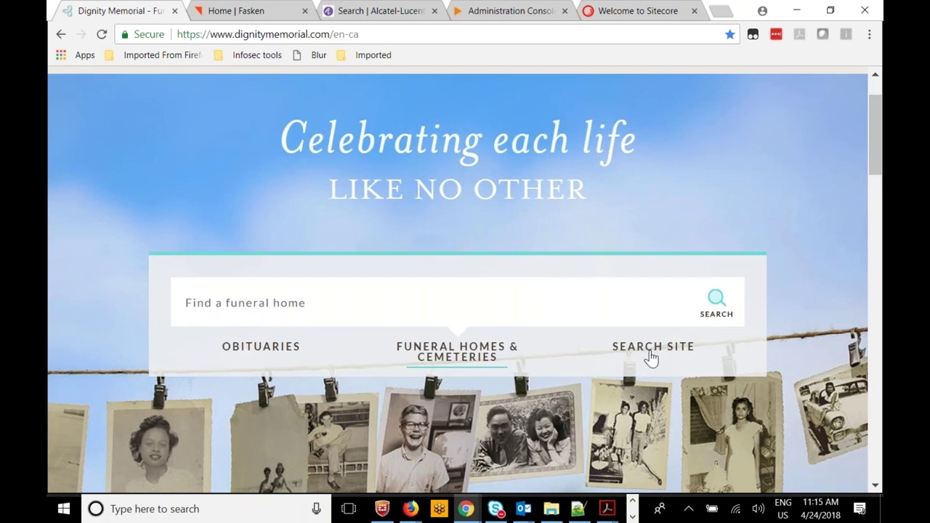
click(248, 298)
text(dallas)
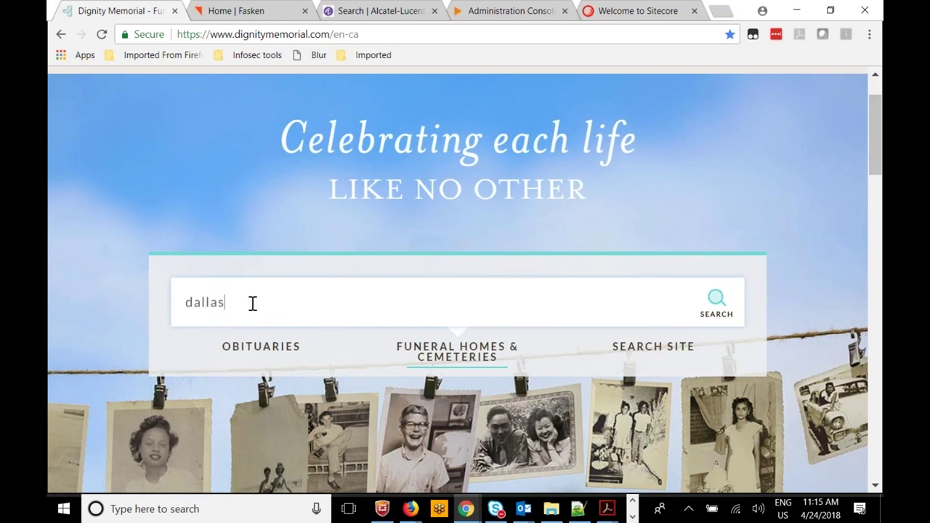
key(Return)
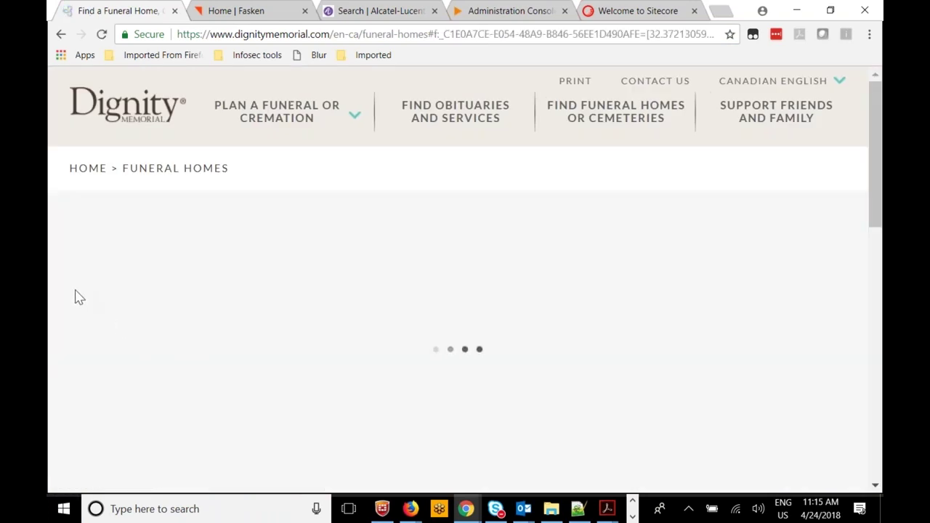
scroll(73, 284, down, 2)
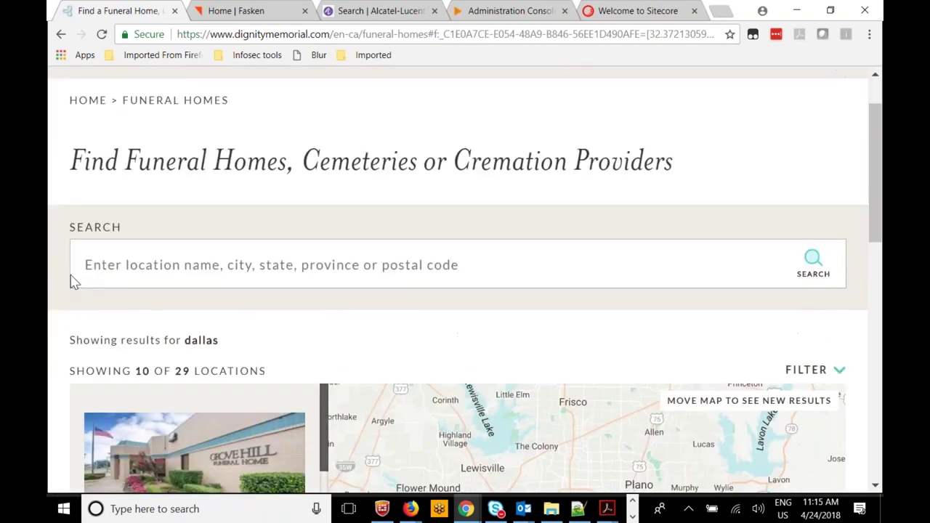
scroll(64, 286, down, 1)
scroll(63, 285, down, 1)
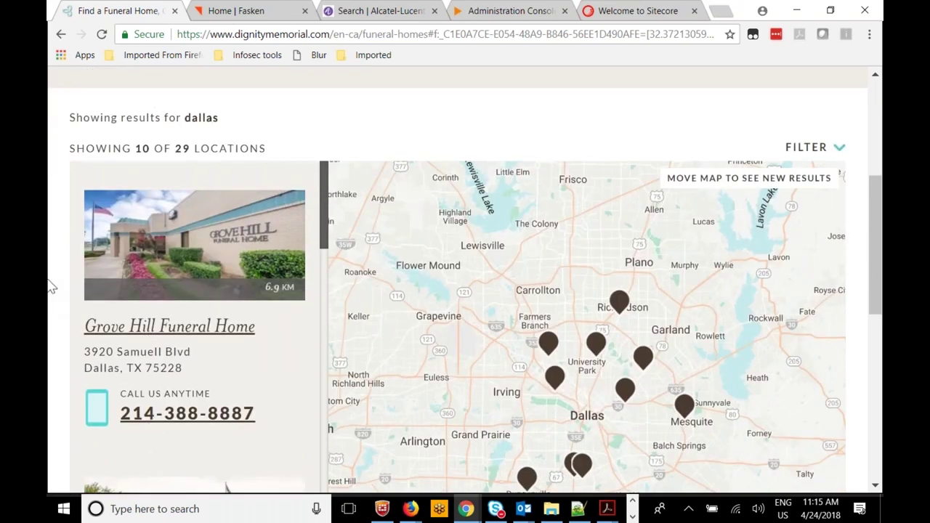
scroll(55, 284, down, 1)
scroll(55, 283, down, 2)
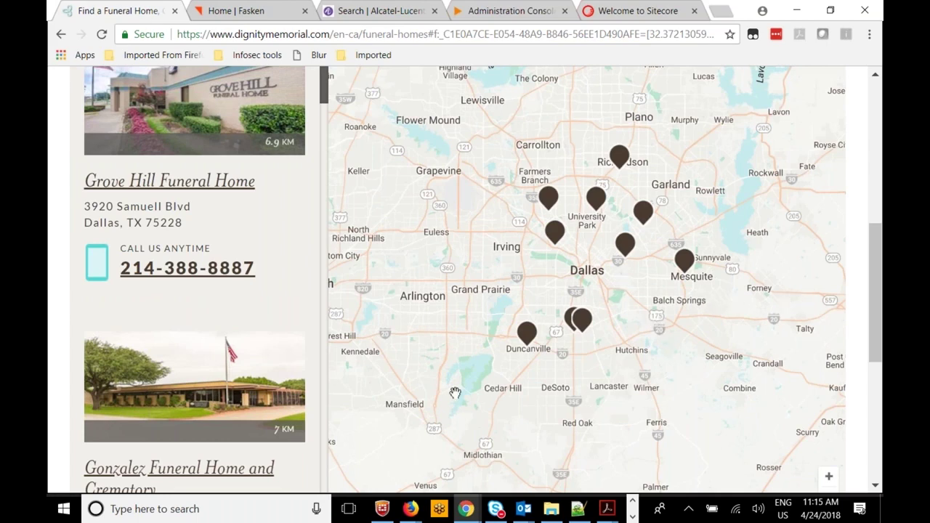
scroll(444, 393, up, 5)
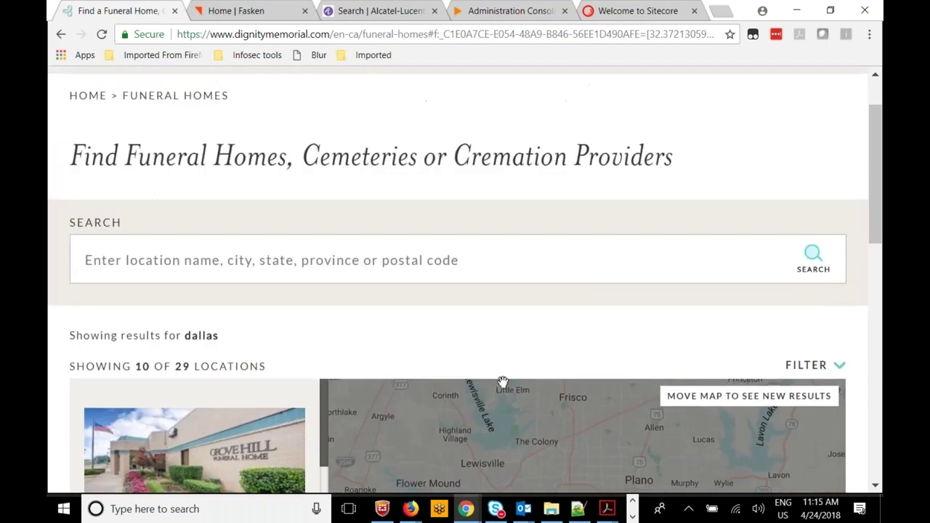
- Return to the Dignity Memorial home page and search the whole site for "eulogy"
click(62, 38)
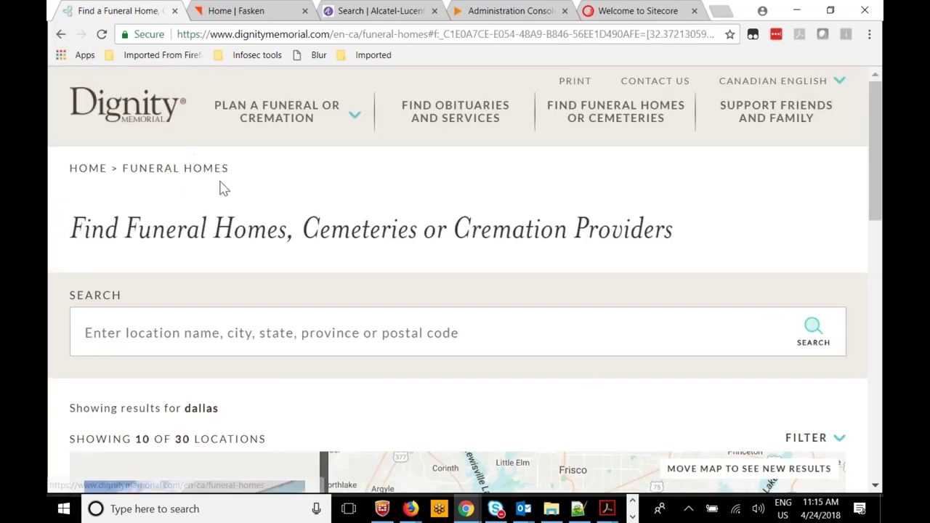
click(63, 37)
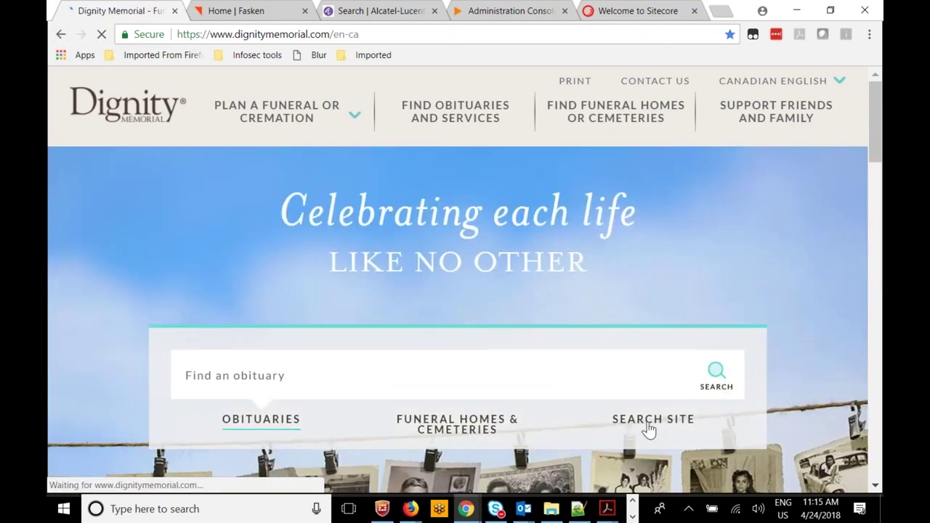
click(648, 426)
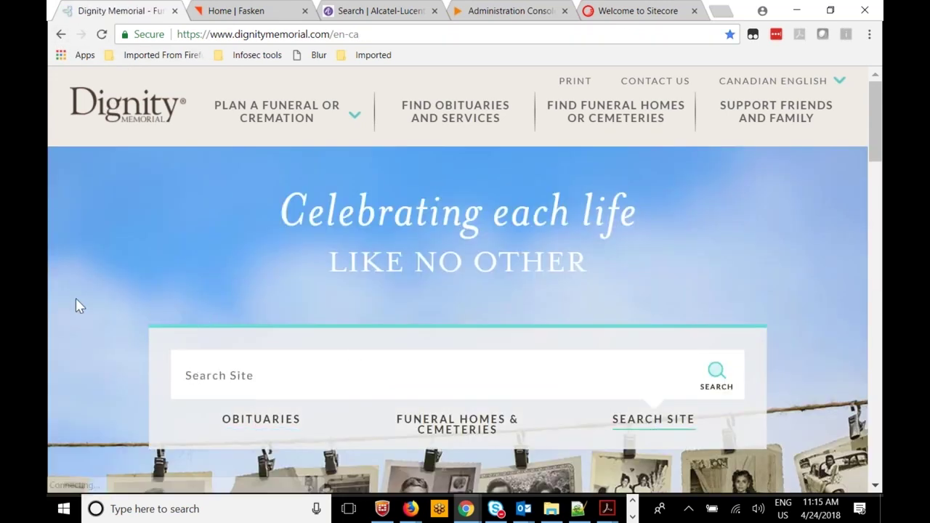
click(262, 375)
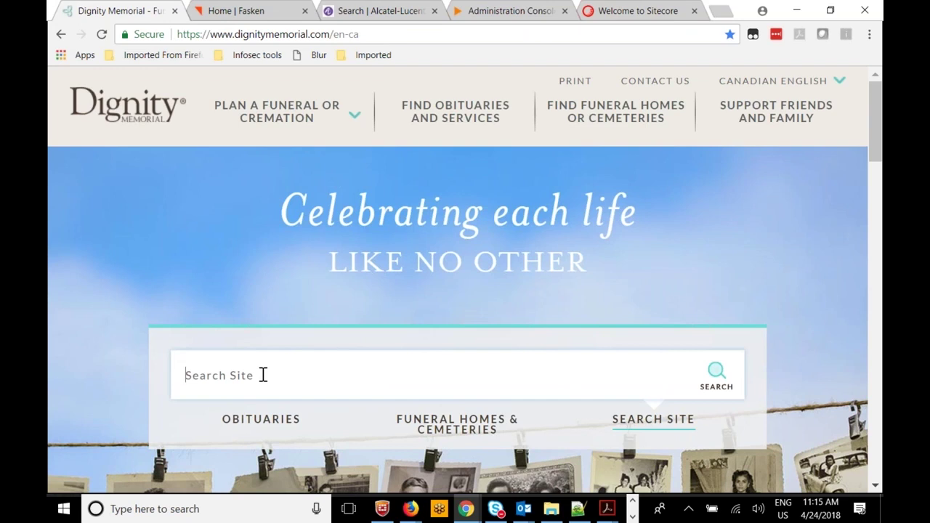
text(eulogy)
key(Return)
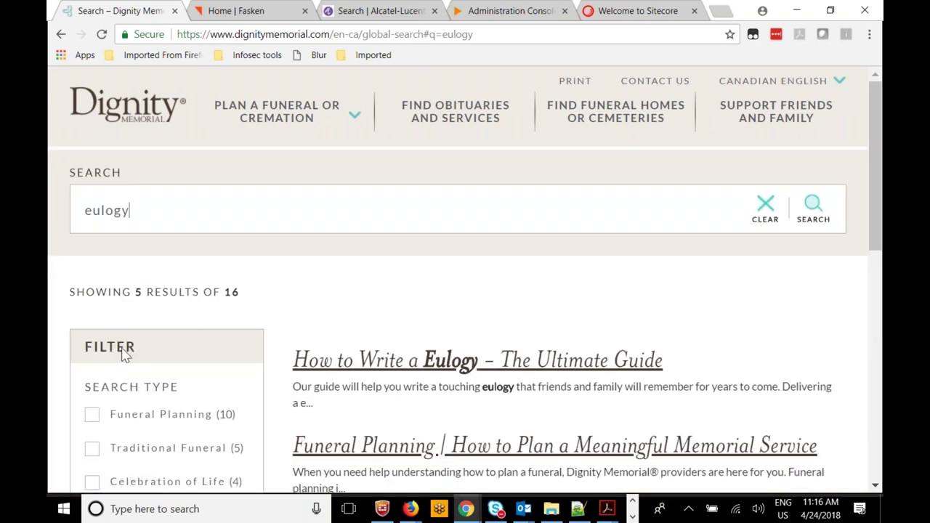
- Filter the eulogy results by the Etiquette search type, and clear that filter after viewing the matches
scroll(63, 357, down, 1)
scroll(63, 360, down, 2)
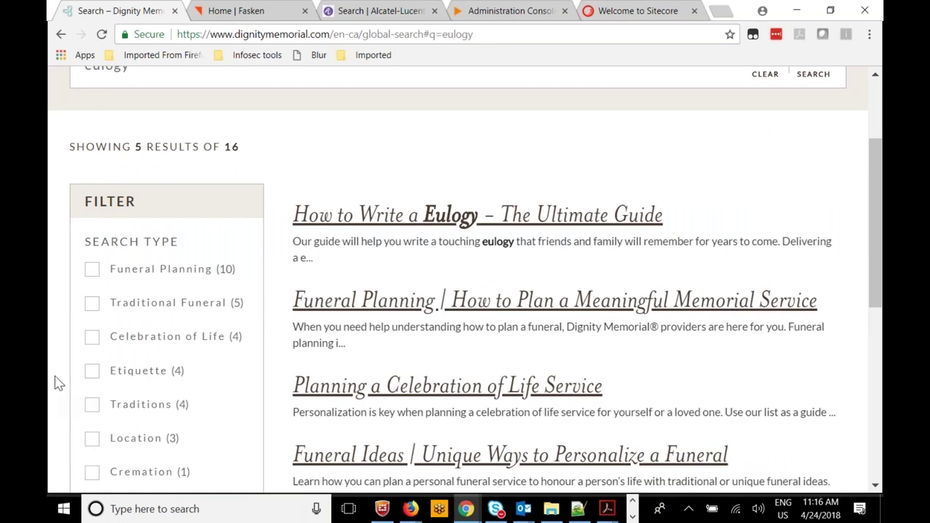
scroll(58, 384, down, 1)
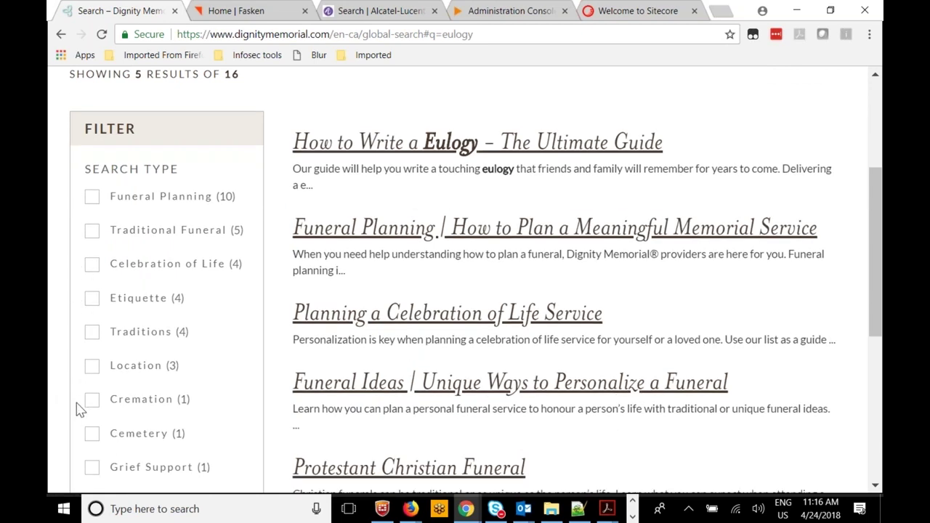
click(90, 301)
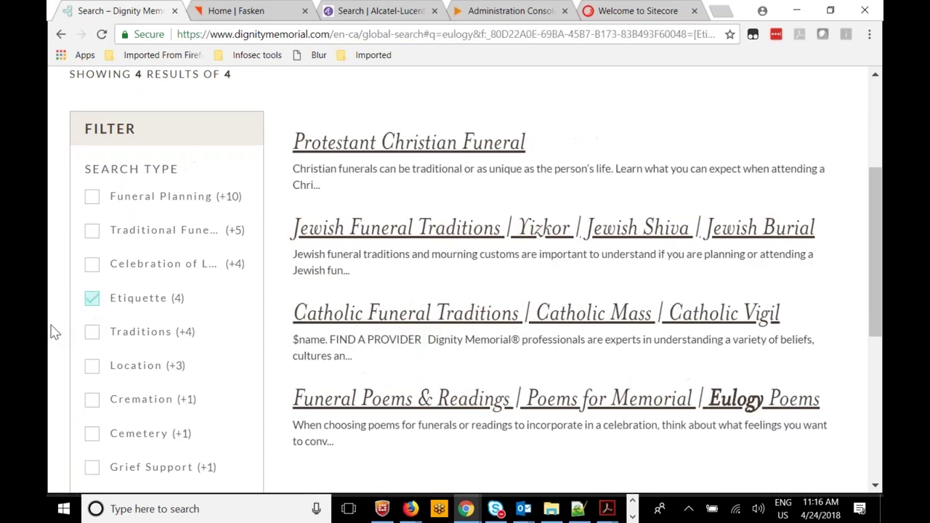
click(90, 299)
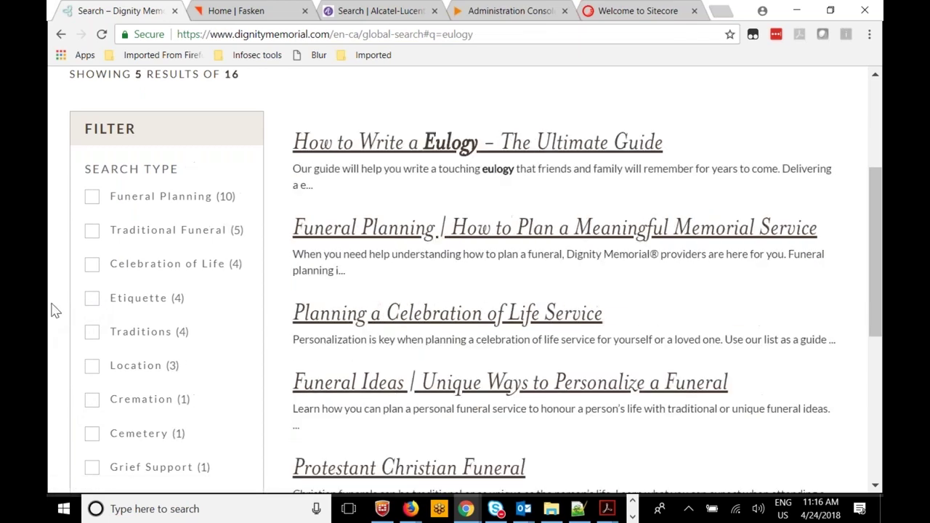
- Filter the eulogy results by Funeral Planning, clear the filter, and look over the unfiltered results and search type list
click(93, 197)
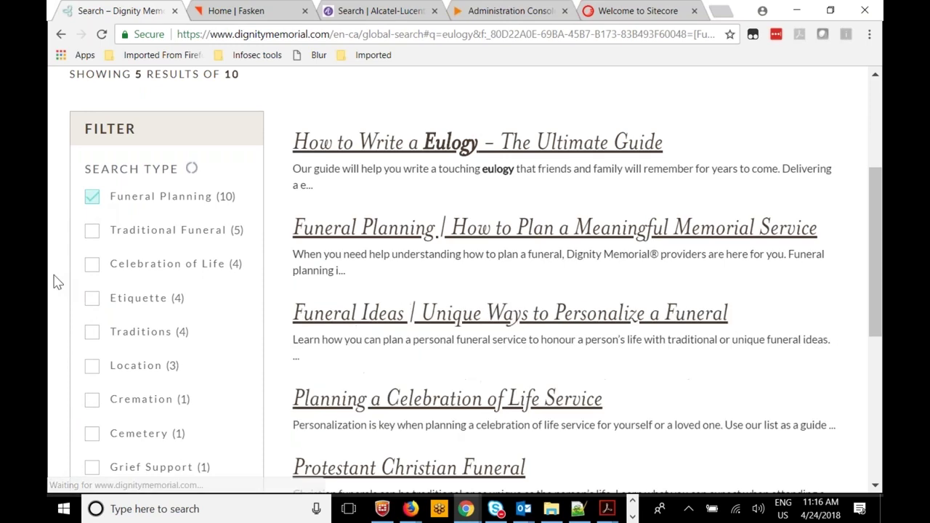
click(93, 198)
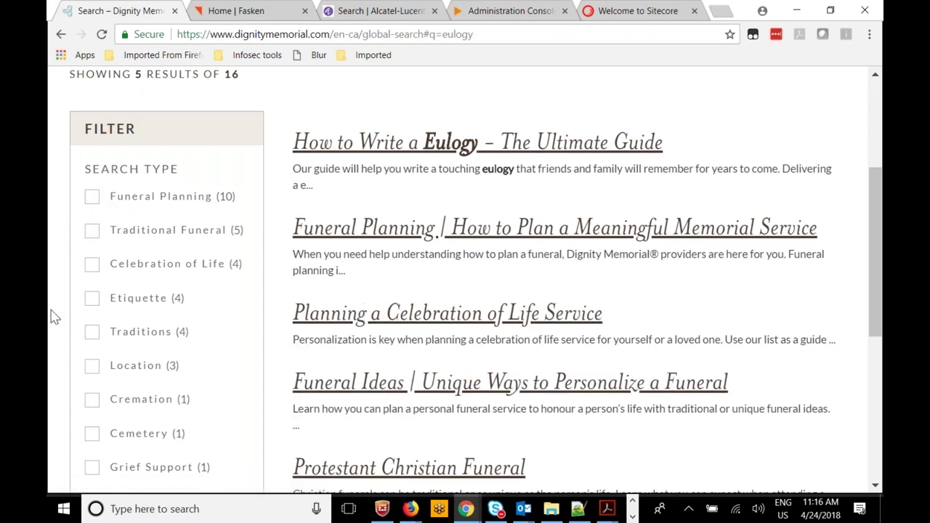
scroll(53, 317, up, 2)
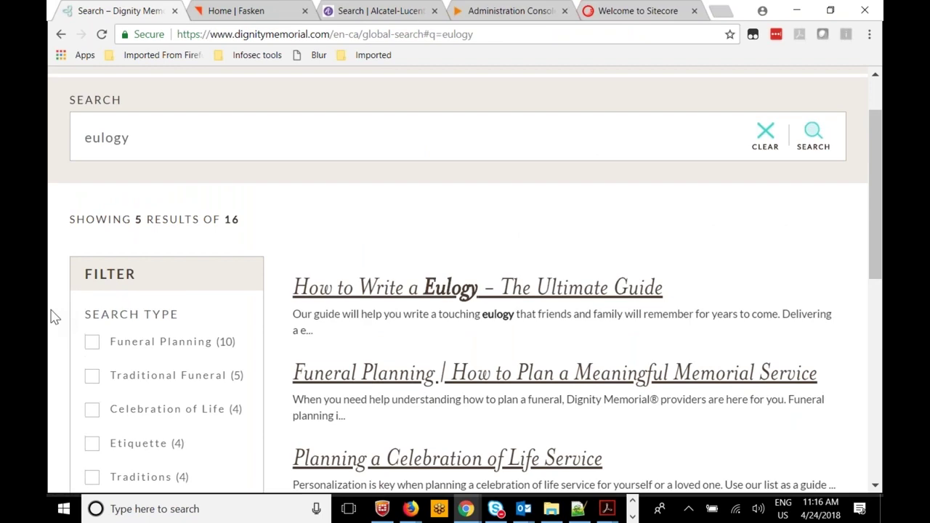
scroll(53, 318, down, 6)
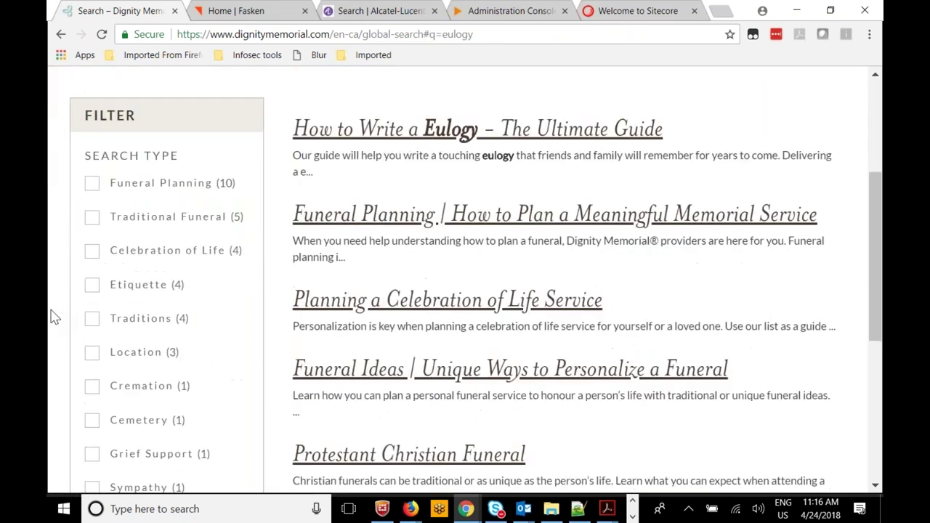
scroll(53, 318, up, 2)
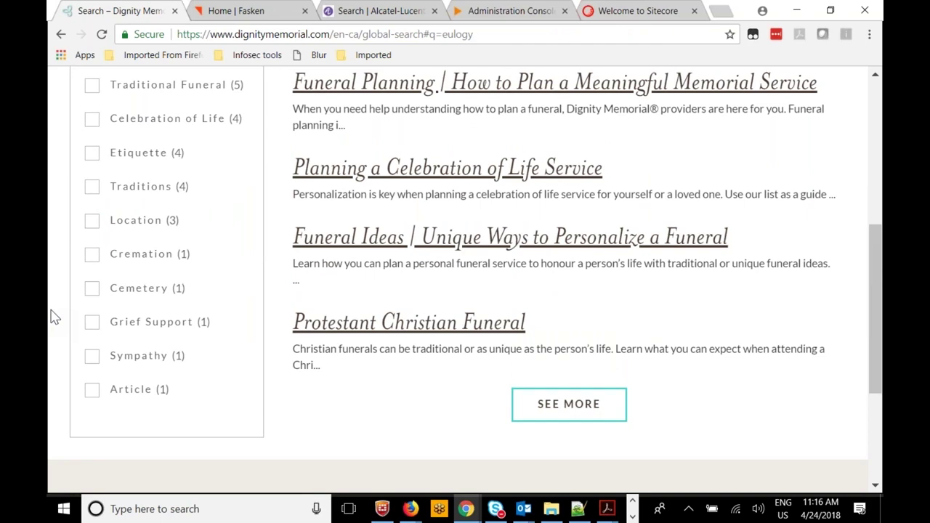
scroll(53, 317, up, 4)
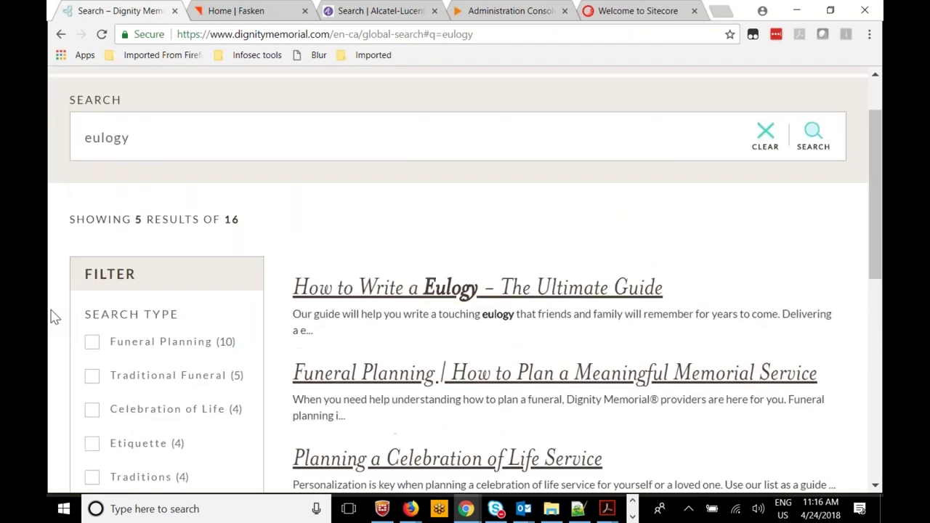
scroll(53, 317, up, 1)
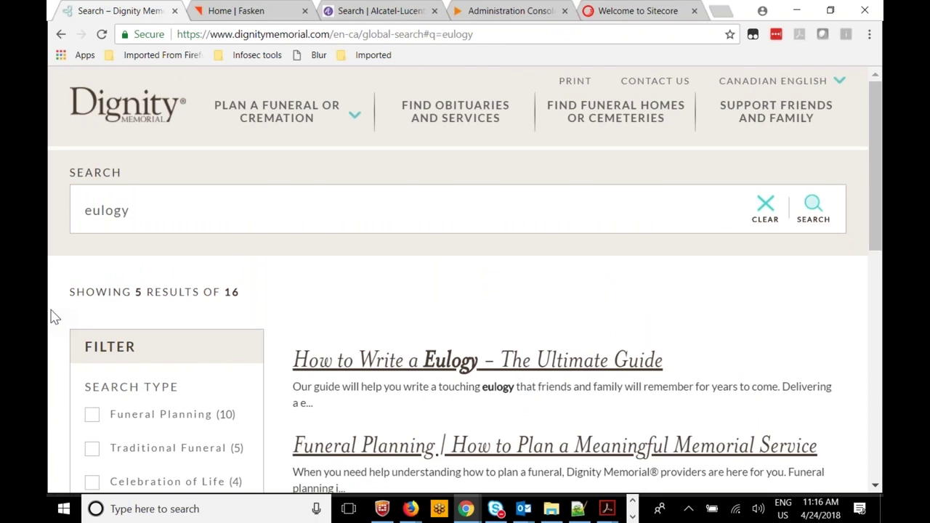
- Switch to the Fasken website and run a site search for "litigation"
click(235, 12)
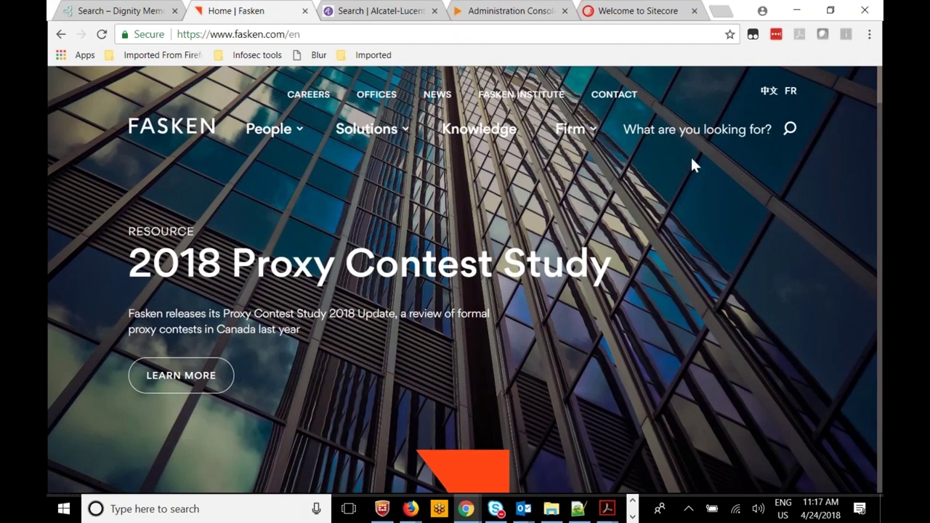
click(791, 131)
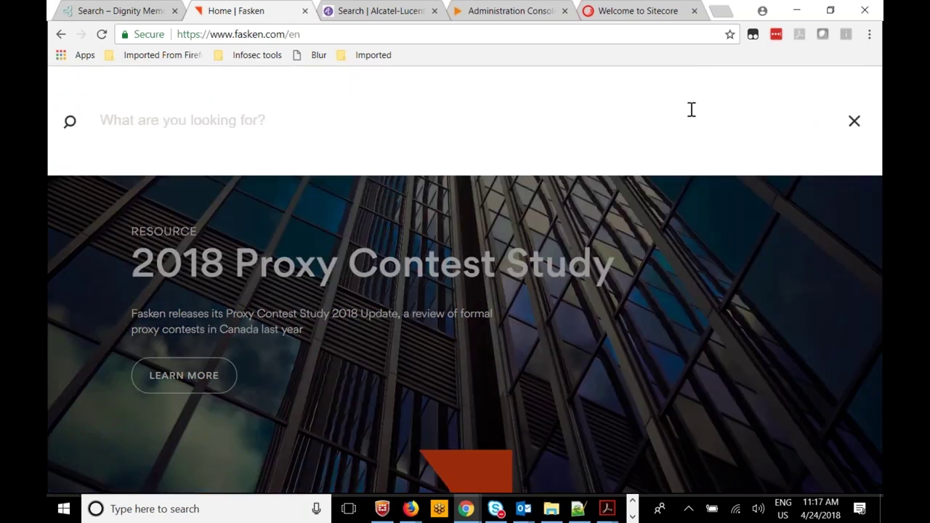
text(litigation)
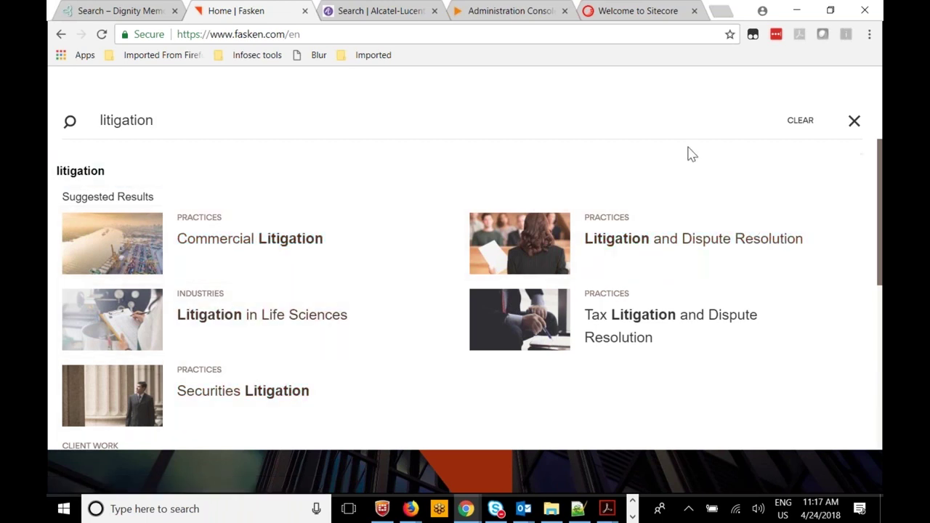
click(70, 124)
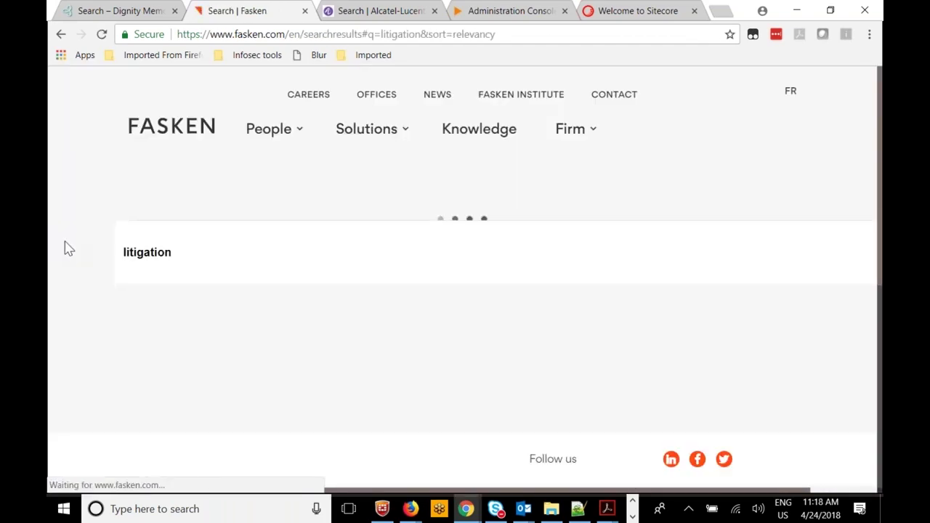
- Examine the litigation results and the Refiner, Client Work Type, Knowledge Type and News Type filter groups
scroll(69, 248, down, 2)
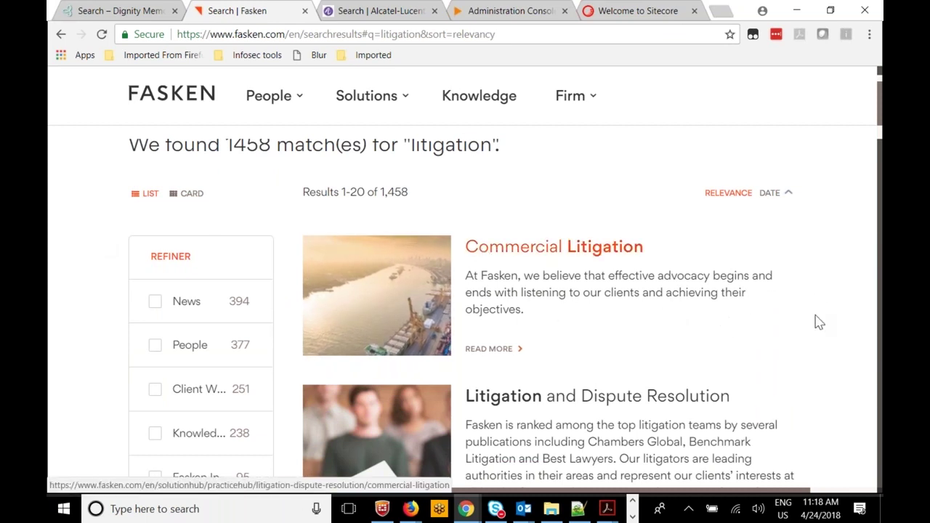
scroll(810, 324, down, 5)
scroll(812, 325, down, 4)
scroll(508, 330, down, 1)
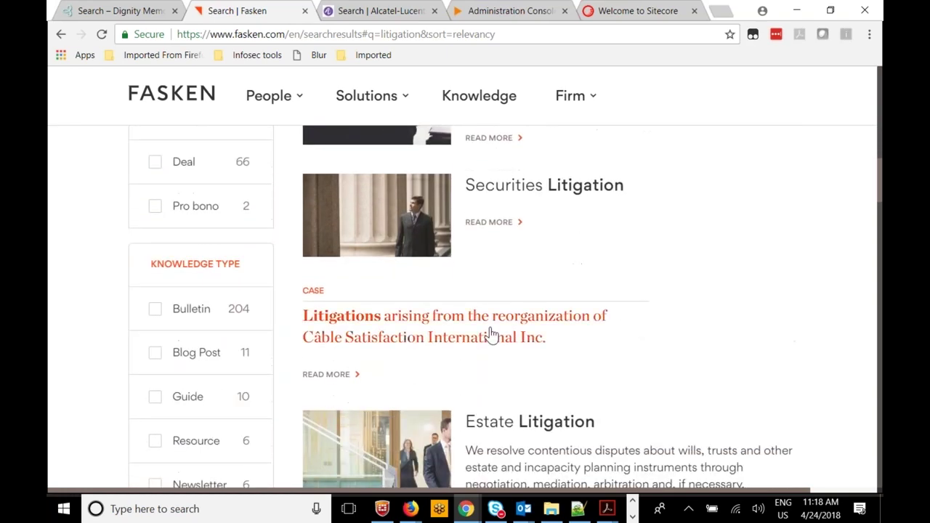
scroll(611, 356, down, 2)
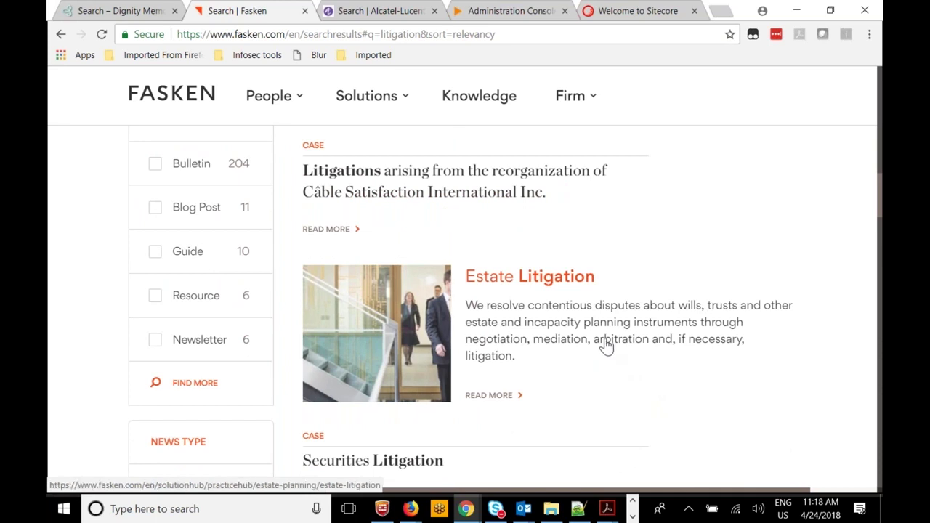
scroll(605, 345, down, 1)
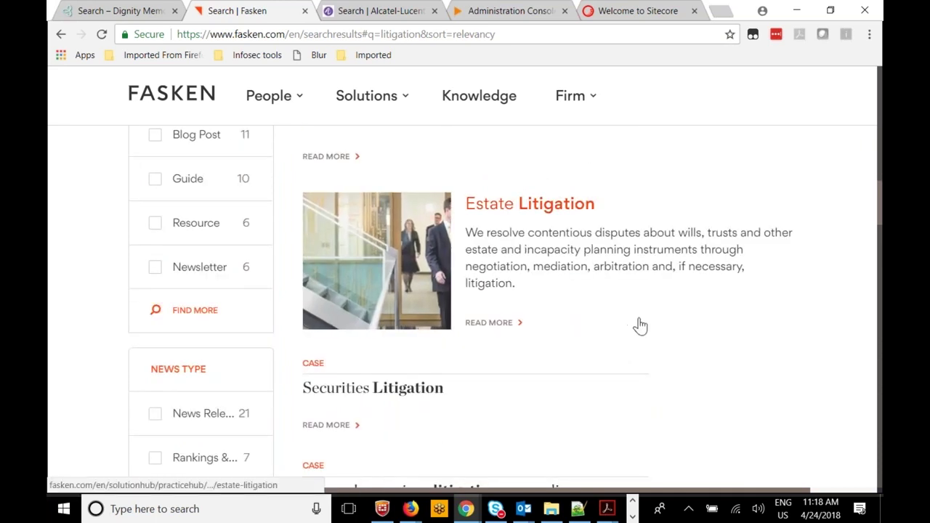
scroll(640, 326, up, 1)
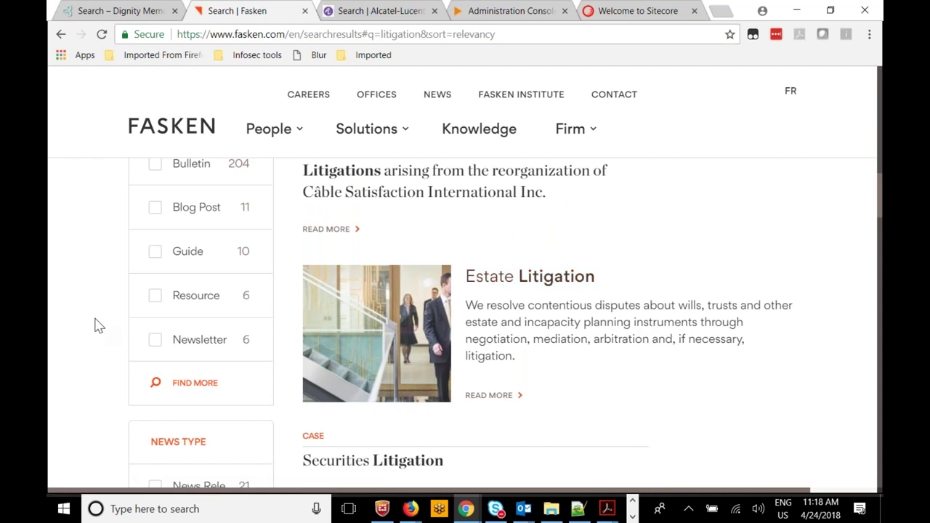
scroll(99, 327, up, 1)
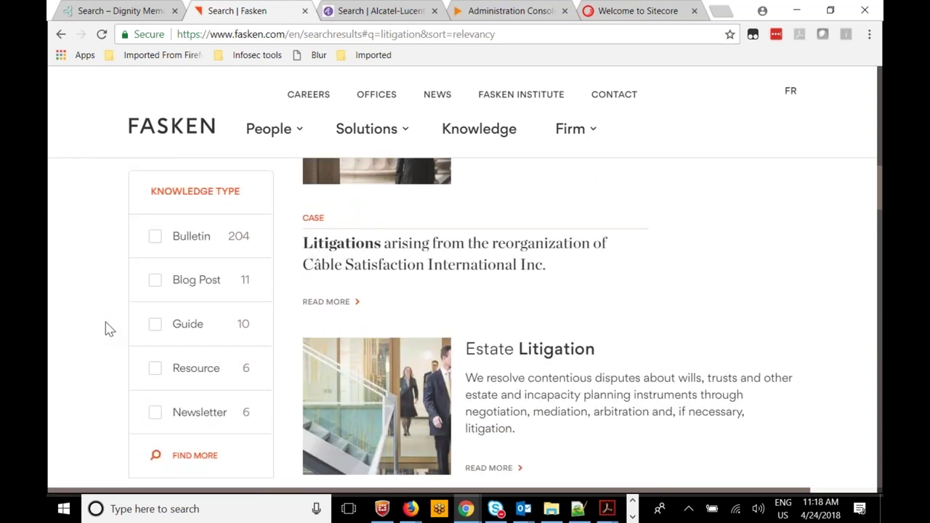
scroll(110, 329, up, 6)
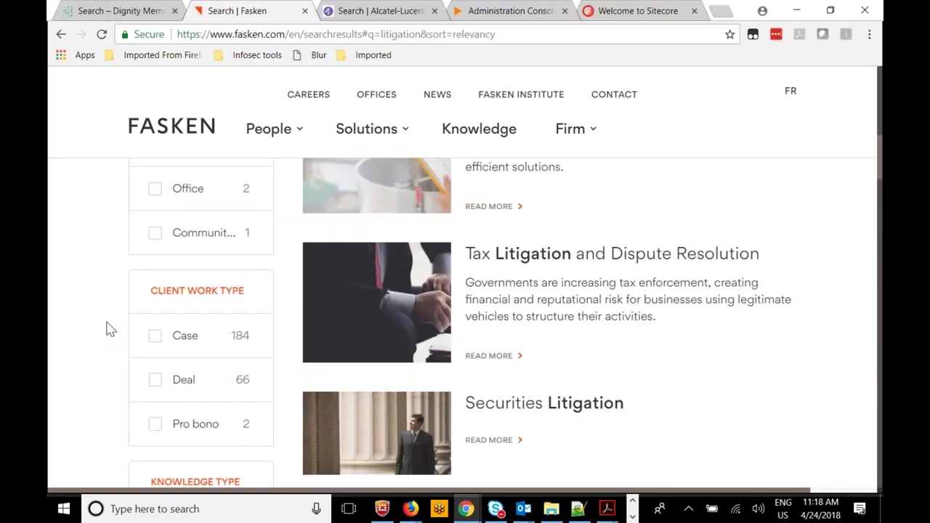
scroll(106, 329, up, 5)
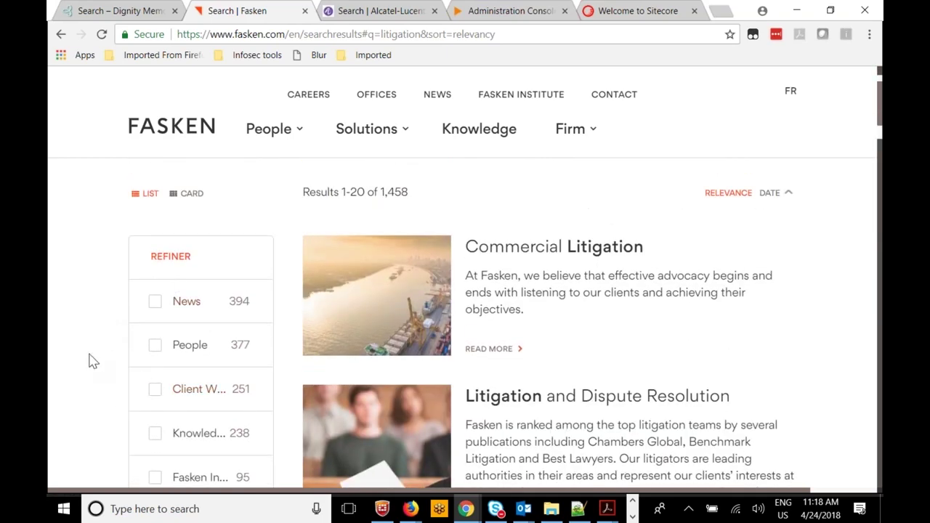
- Filter the Fasken litigation results by People and look over the Related Offices and Related Industries filters
click(155, 347)
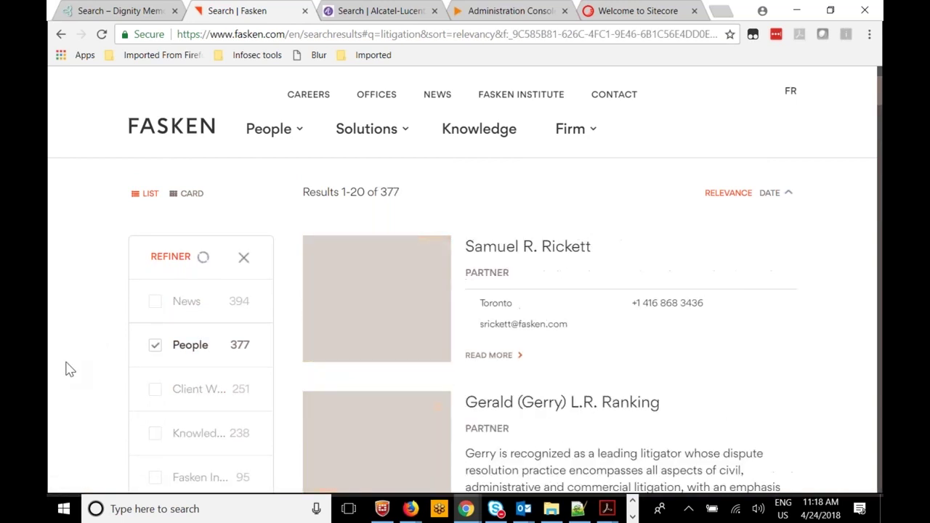
scroll(70, 370, down, 2)
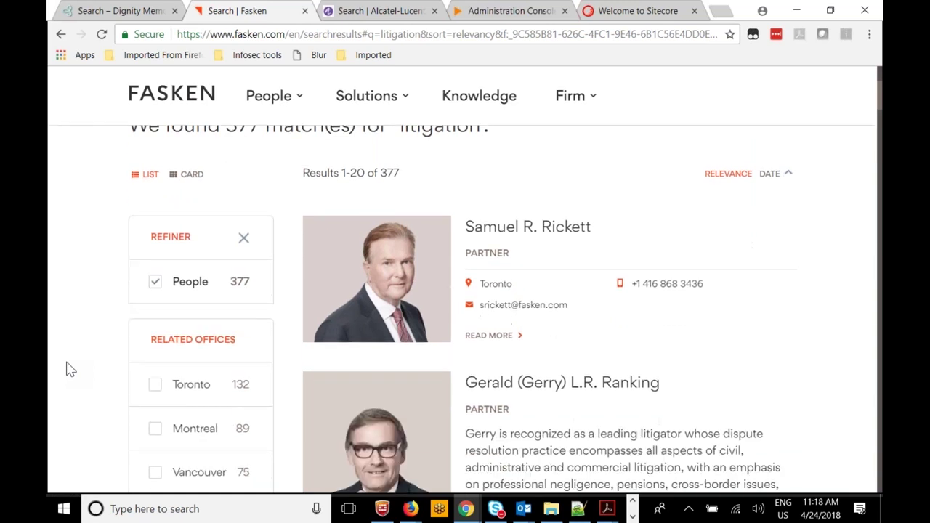
scroll(70, 369, down, 1)
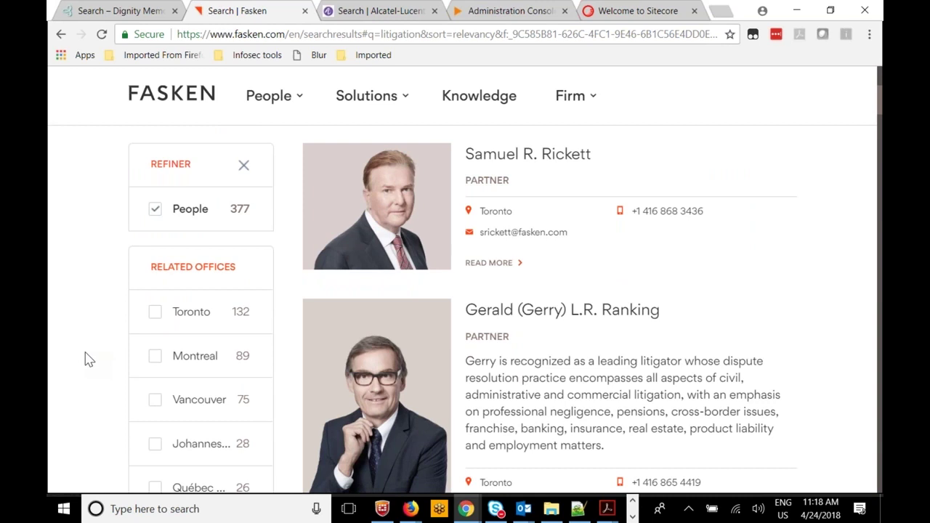
scroll(86, 359, down, 2)
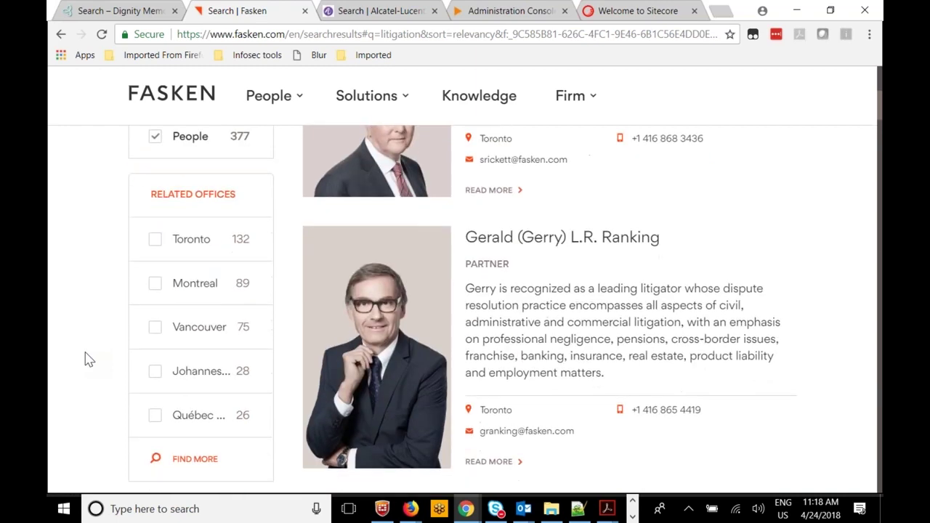
scroll(86, 360, down, 2)
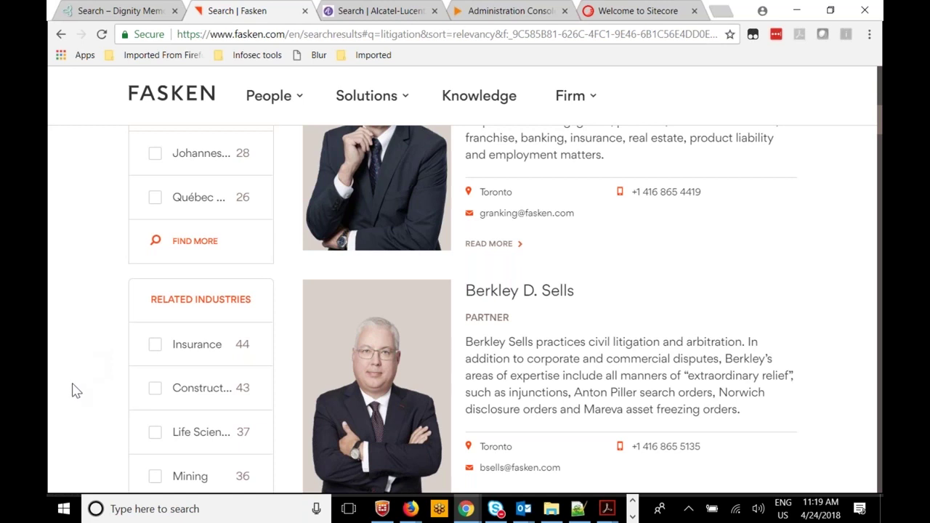
- Switch to the Alcatel-Lucent Enterprise search page and look over its result categories and Content Type filters
click(375, 11)
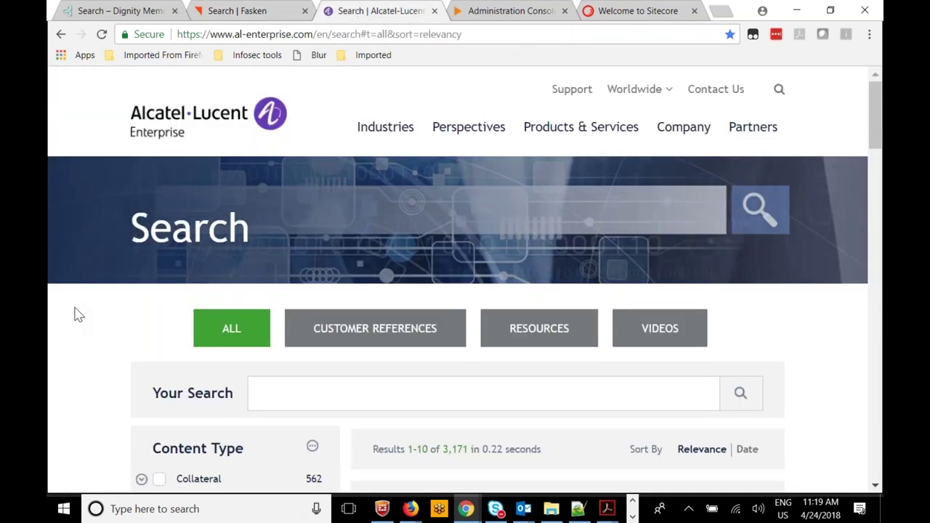
scroll(79, 314, down, 2)
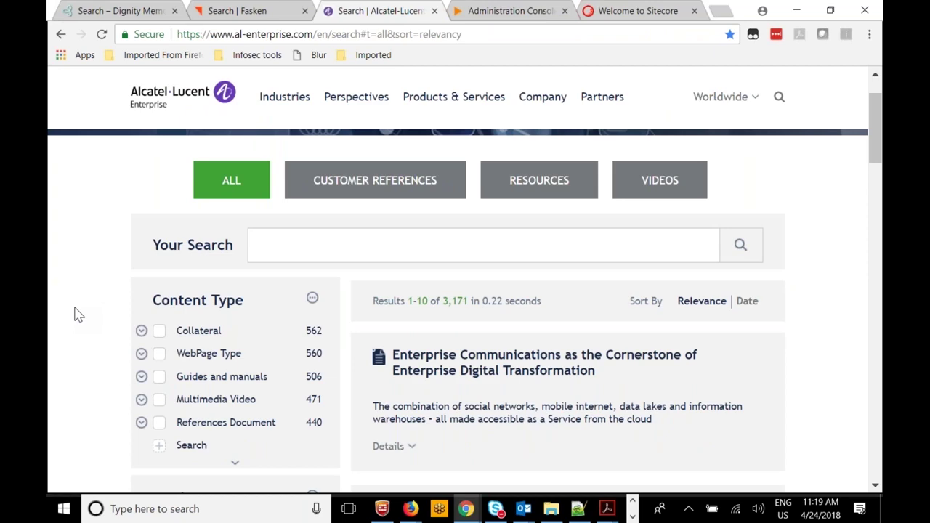
scroll(79, 314, up, 2)
scroll(78, 314, down, 2)
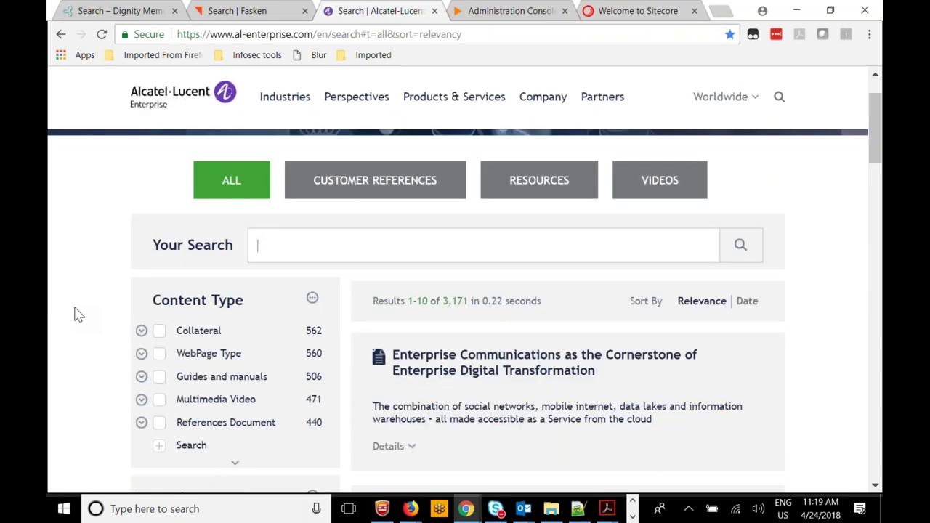
scroll(78, 314, down, 1)
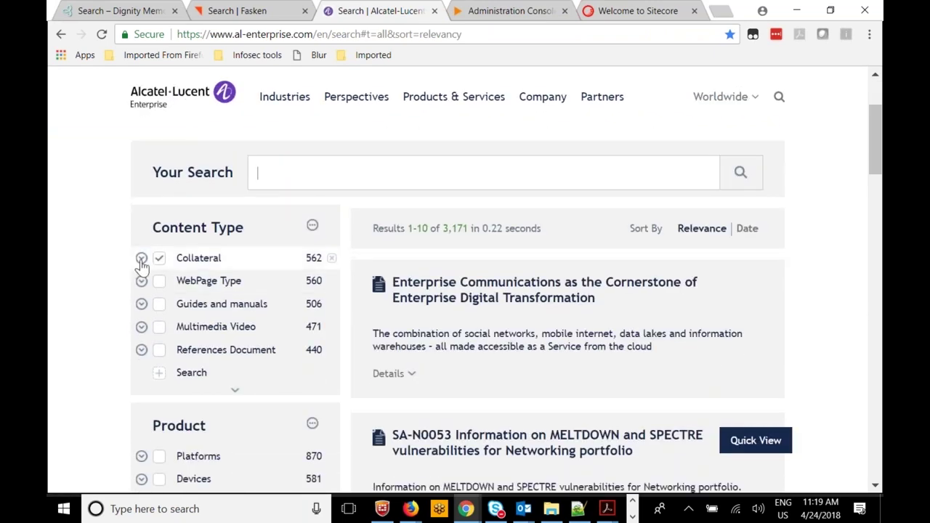
- Expand and collapse the WebPage Type subtypes under Content Type, and look over the Product, Solution and Industry filters
click(141, 281)
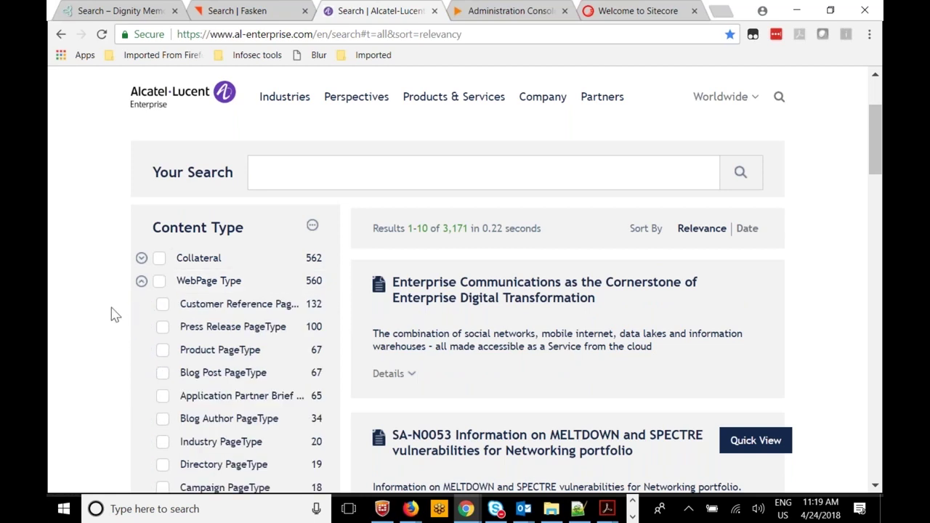
click(159, 258)
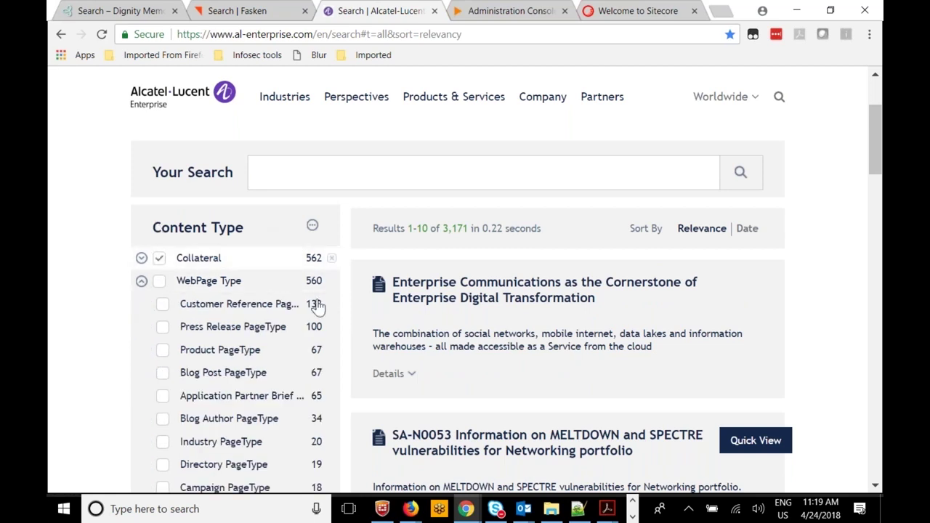
click(159, 282)
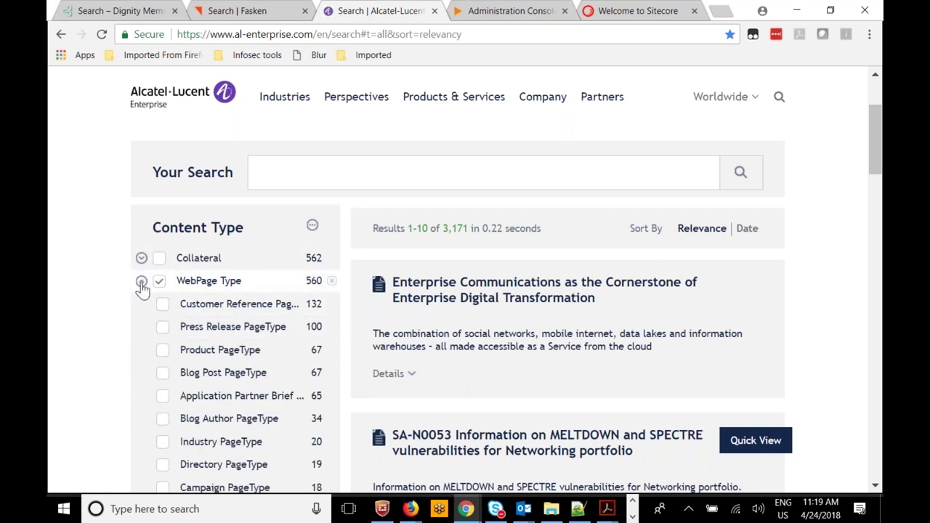
click(141, 281)
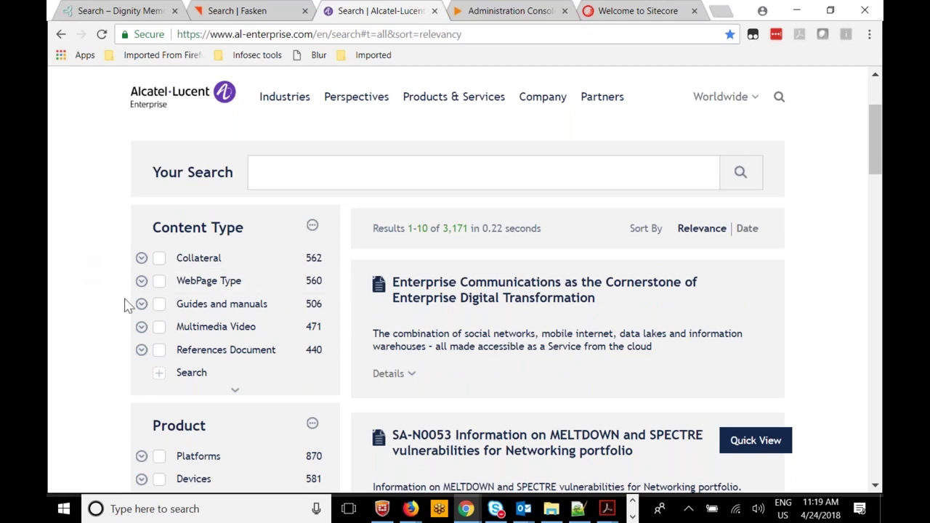
scroll(109, 317, down, 3)
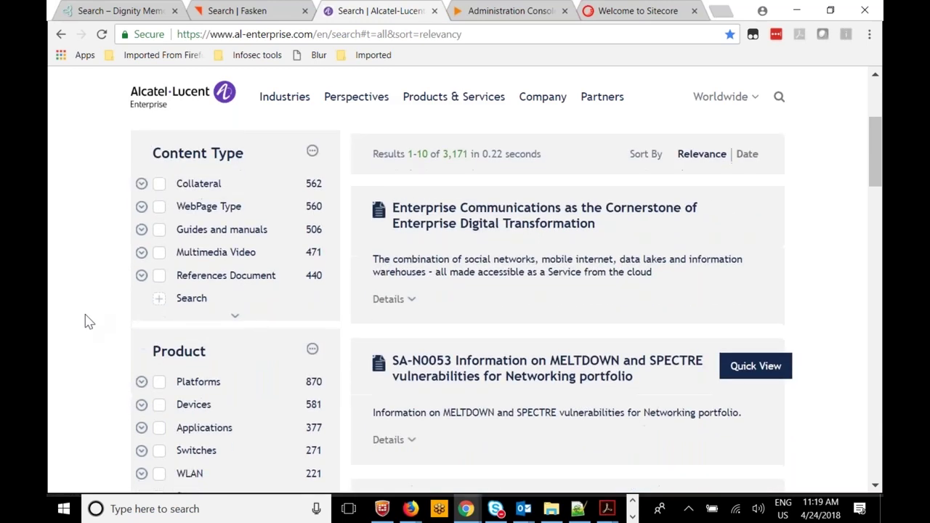
scroll(85, 322, down, 5)
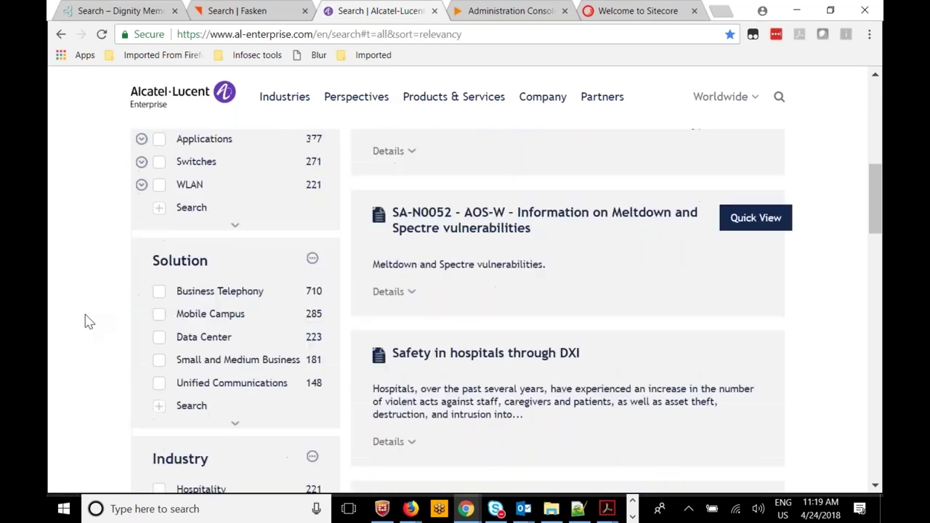
scroll(85, 322, up, 4)
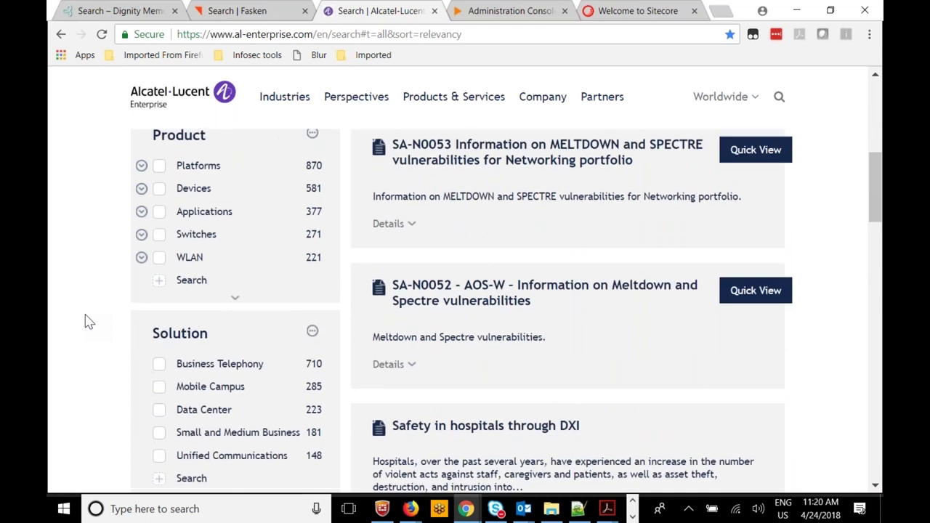
- Try the search suggestions for "phone", the misspelled "phonex", and the partial query "phon digita"
scroll(85, 320, up, 5)
click(305, 247)
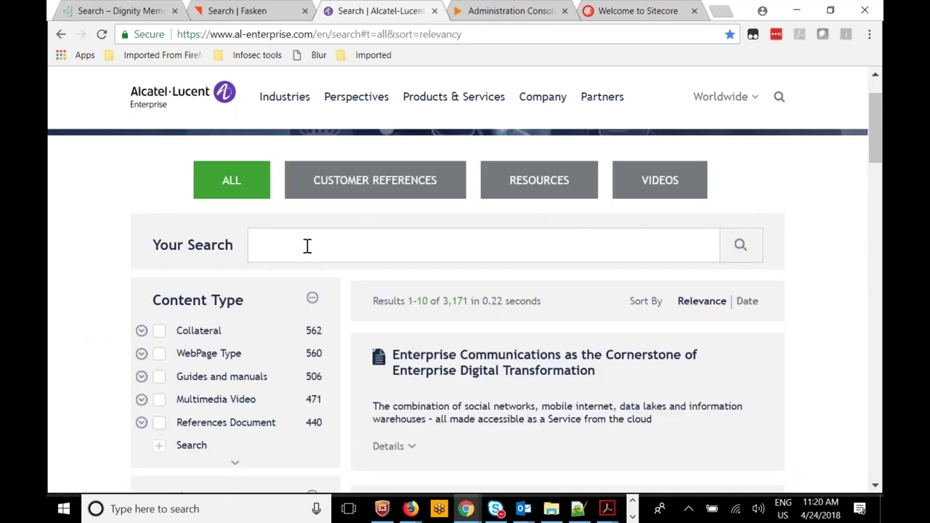
text(phone)
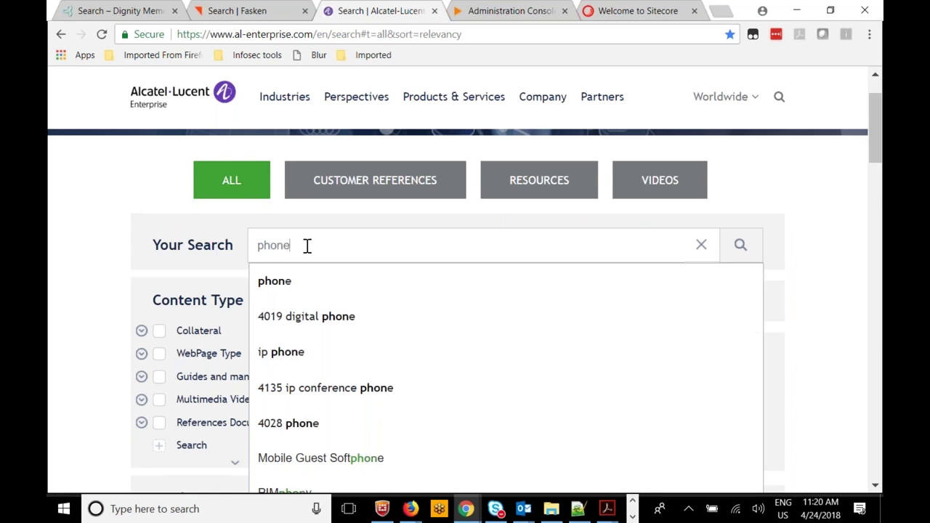
text(x)
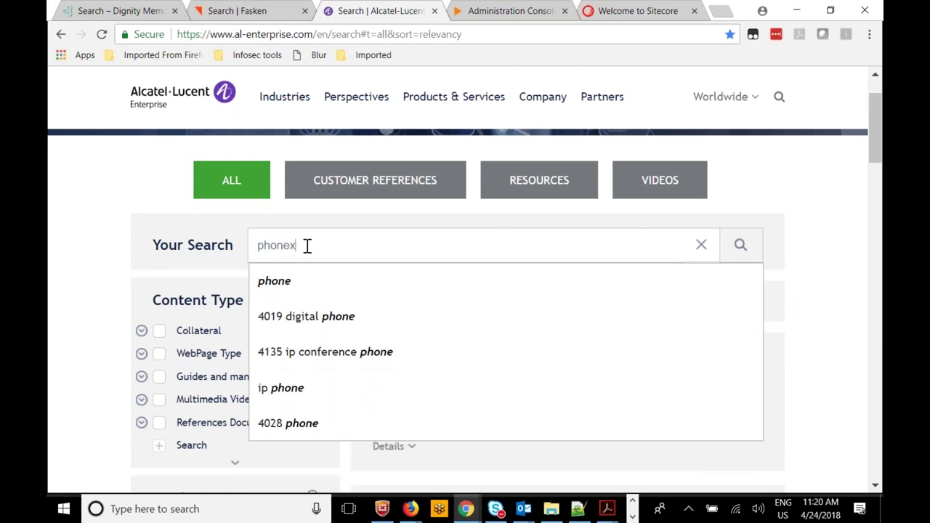
key(BackSpace)
key(BackSpace)
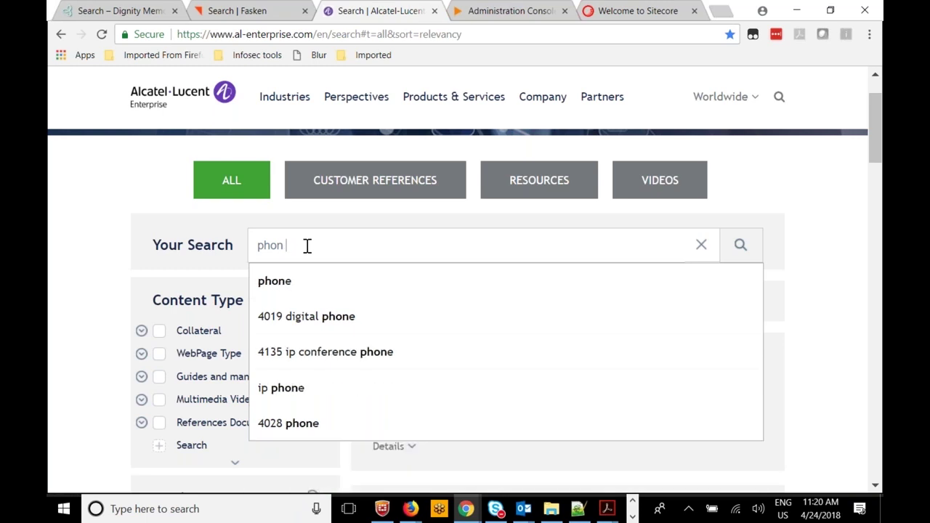
text(digita)
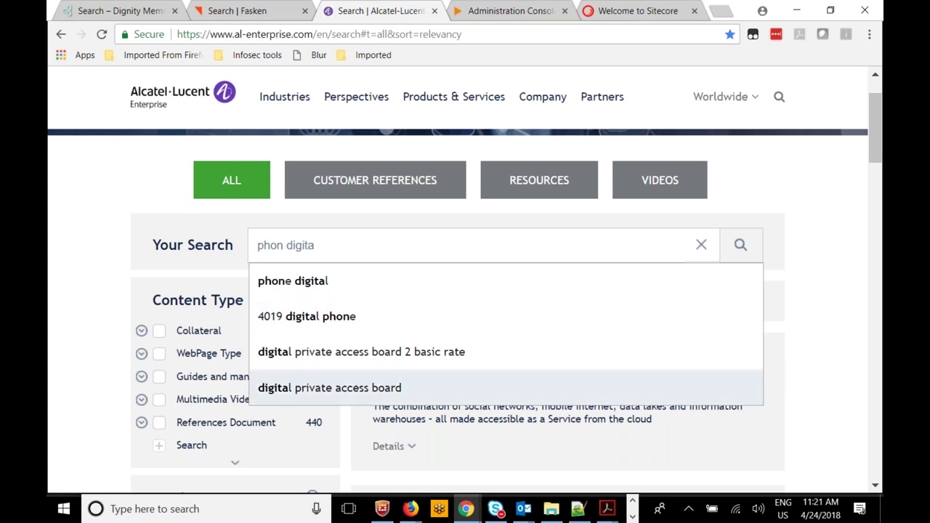
- Switch to the Habitat Retail demo site in Firefox and open the Appliances category page
mouse_move(410, 508)
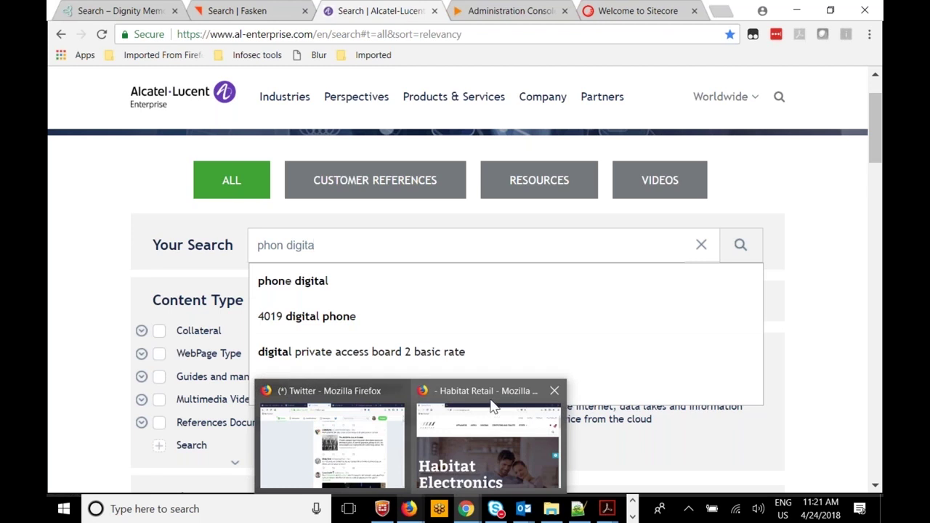
click(450, 478)
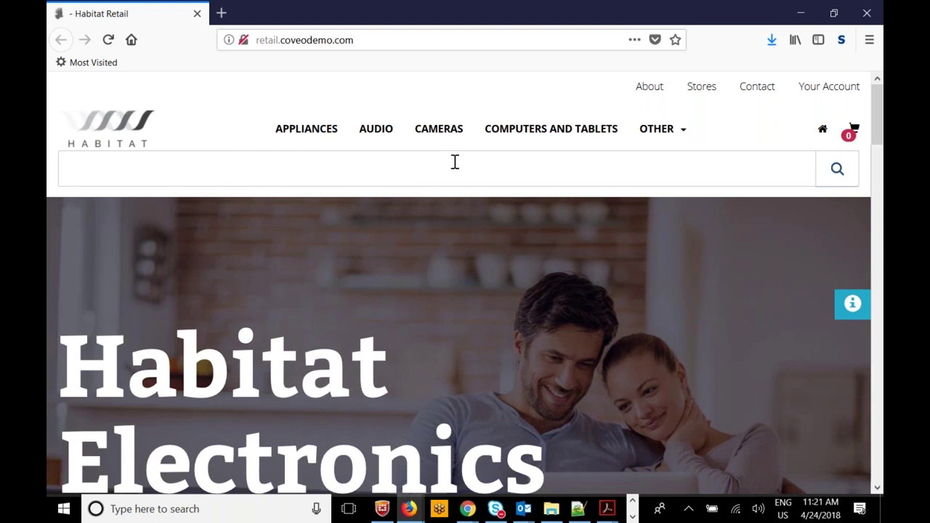
click(319, 130)
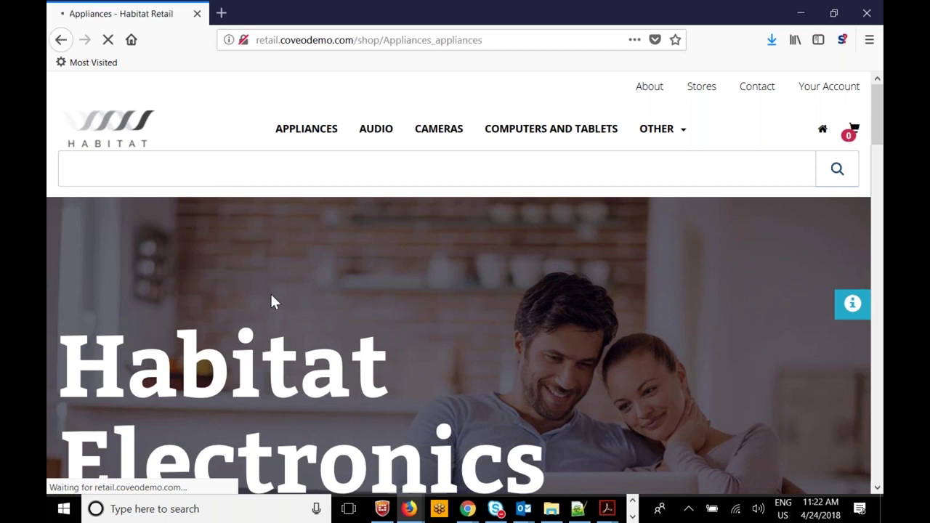
scroll(273, 302, down, 2)
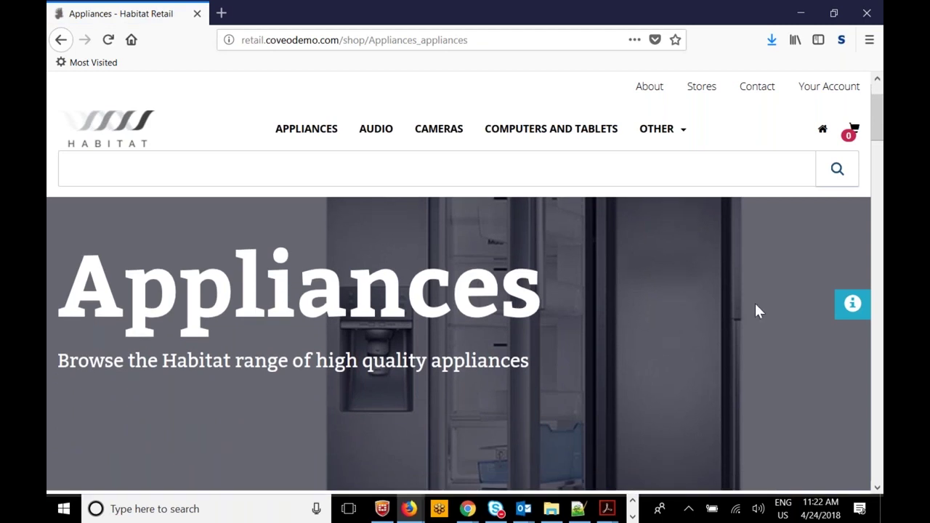
- View the visitor's Retail Persona profiling under Onsite Behavior, and close the visit information
click(856, 309)
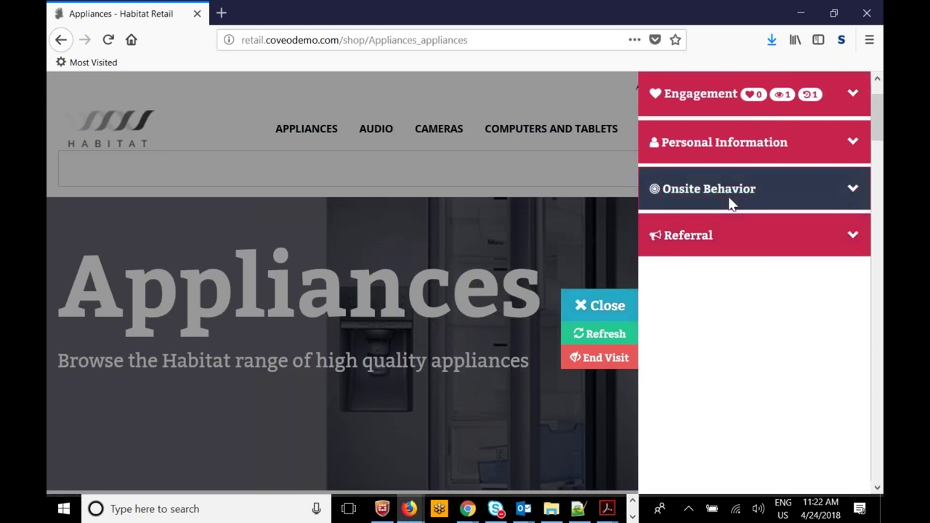
click(853, 192)
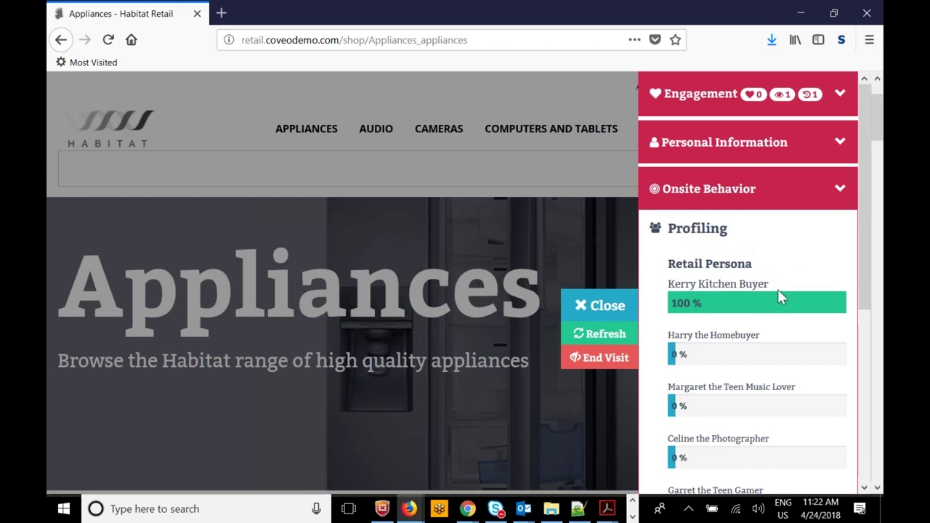
click(586, 306)
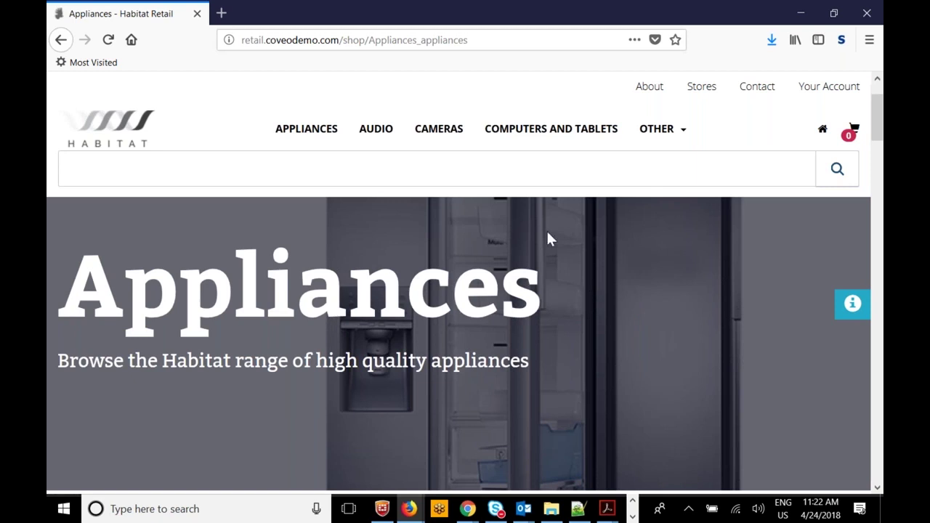
- Search the Habitat store for "power" and look over the product results and the Brand, Department and Product type filters
click(532, 168)
text(power)
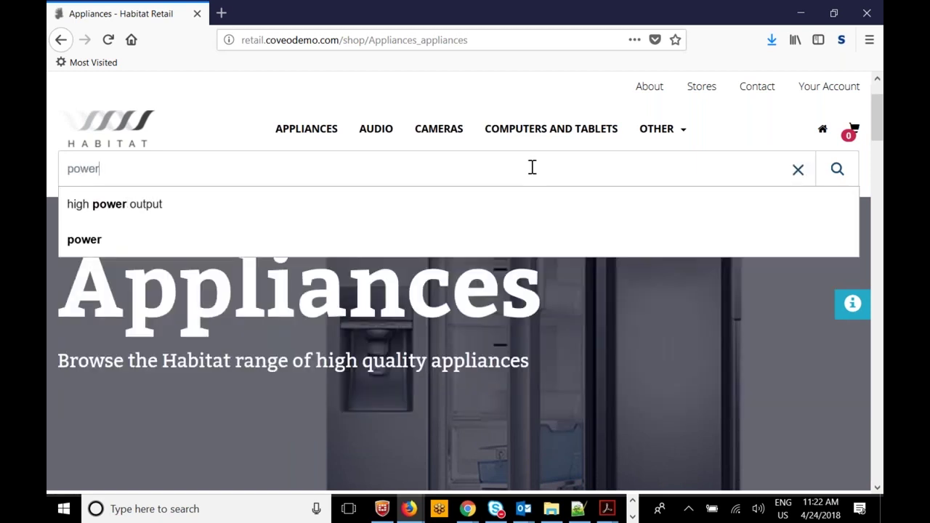
key(Return)
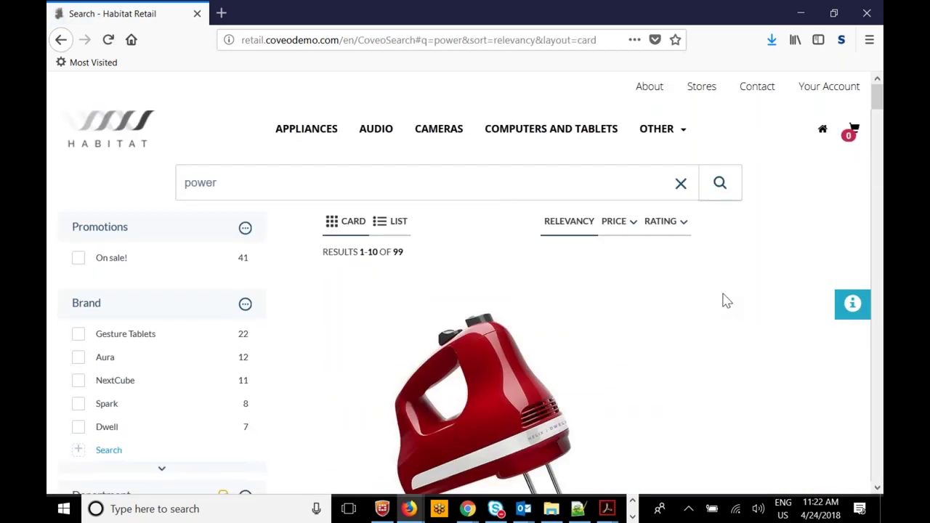
scroll(740, 311, down, 5)
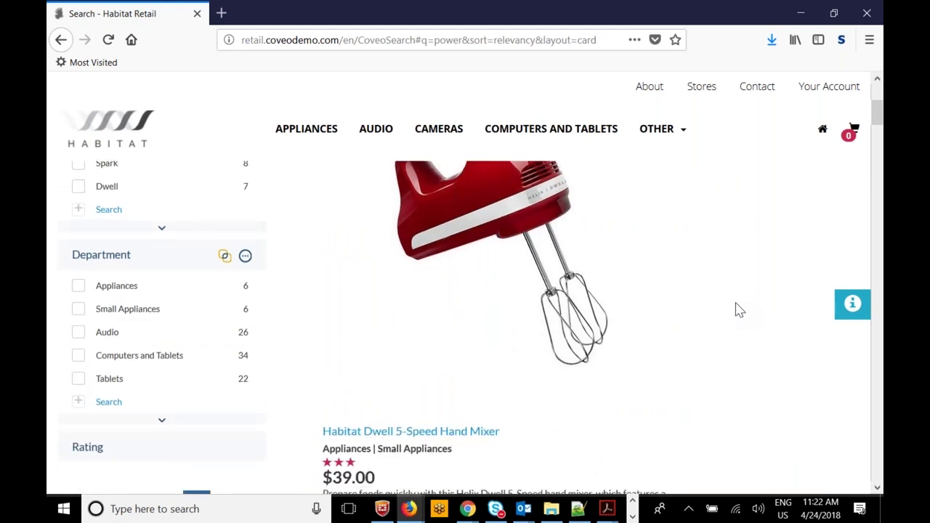
scroll(740, 311, down, 9)
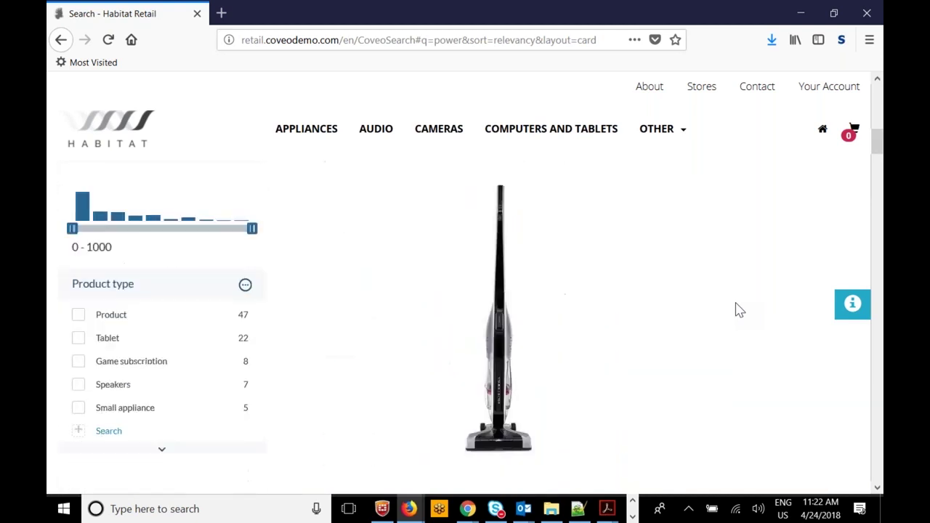
scroll(740, 310, up, 10)
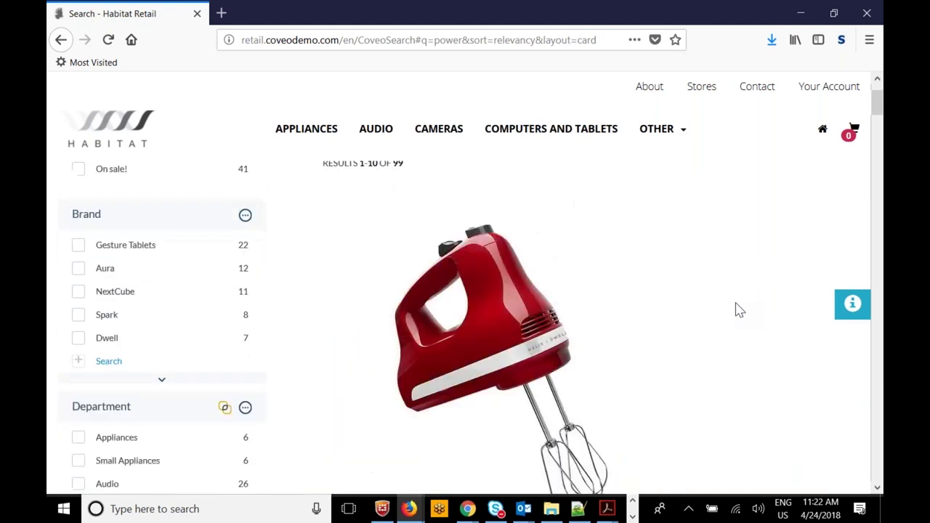
scroll(739, 310, up, 2)
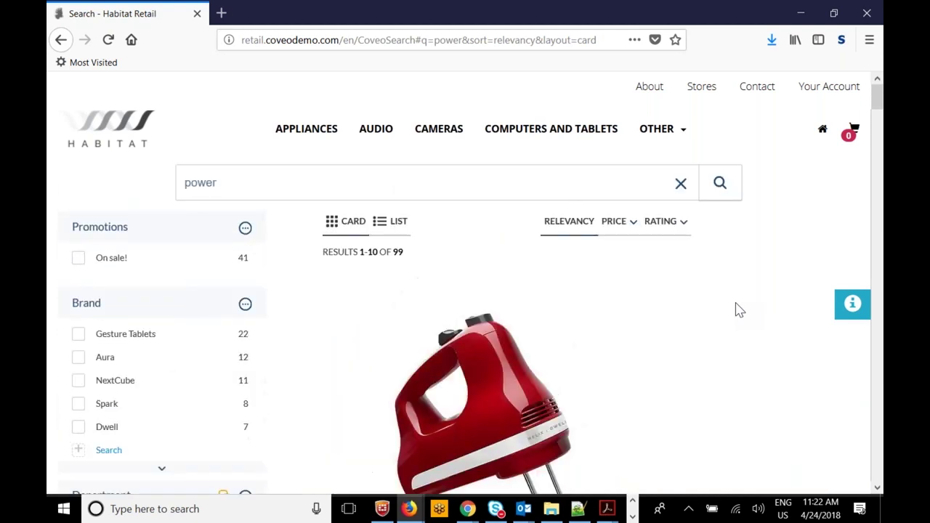
- Open the Gaming category page of the Habitat store
click(684, 137)
click(659, 188)
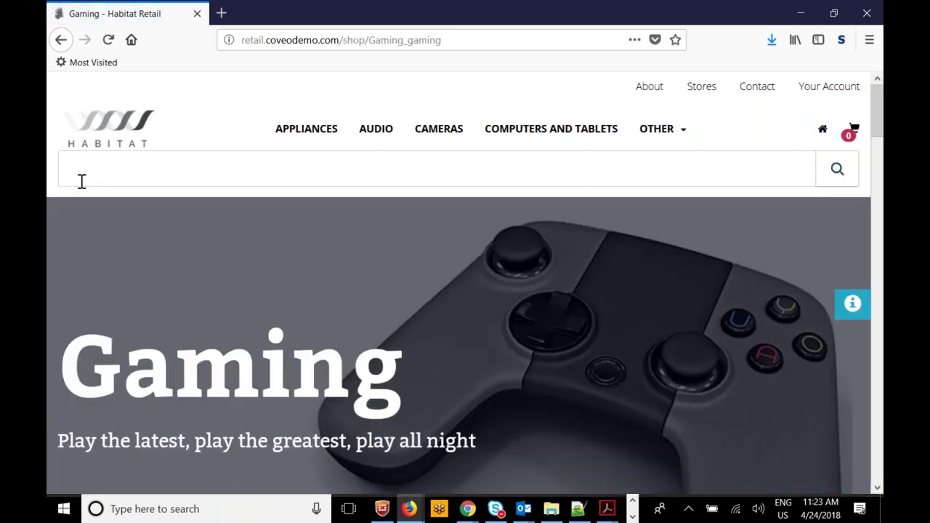
- Open the Habitat NextCube wireless game controller from the Gaming products and view the visitor's Retail Persona profiling under Onsite Behavior
scroll(82, 181, down, 5)
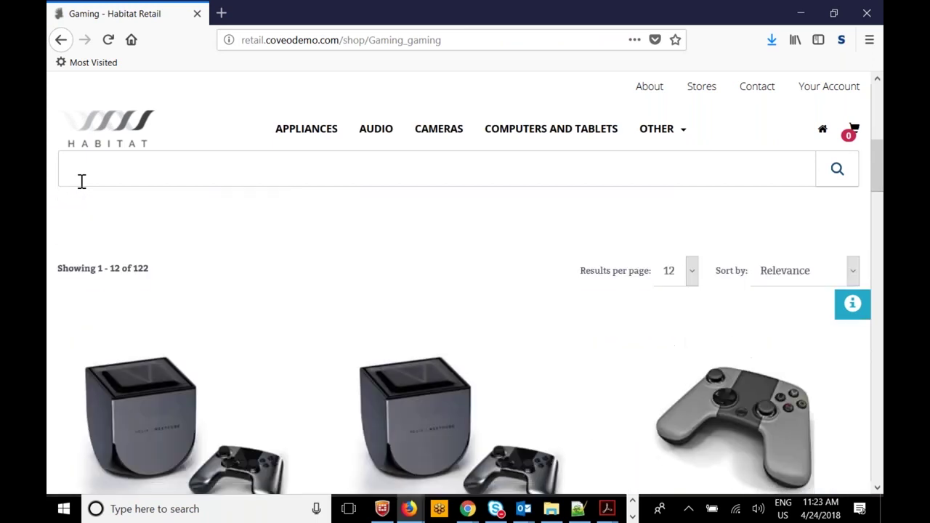
scroll(682, 301, down, 4)
click(718, 275)
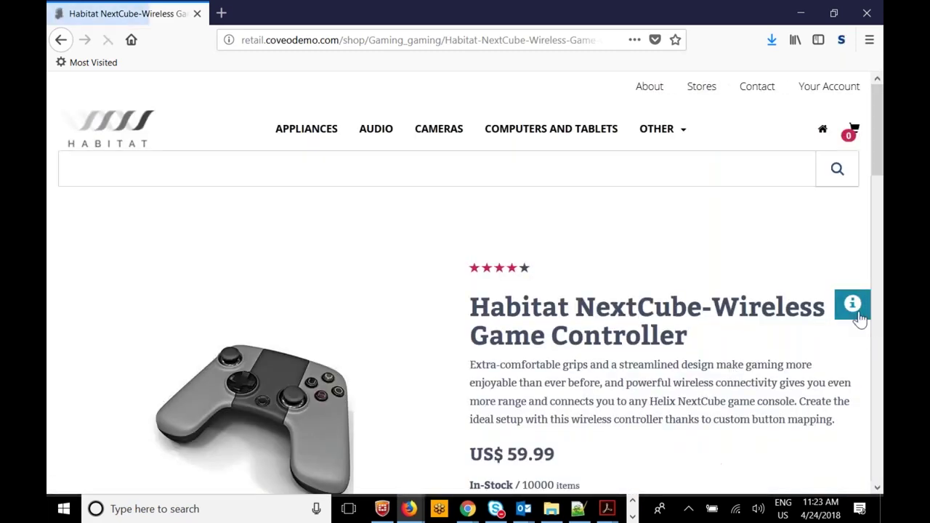
click(856, 307)
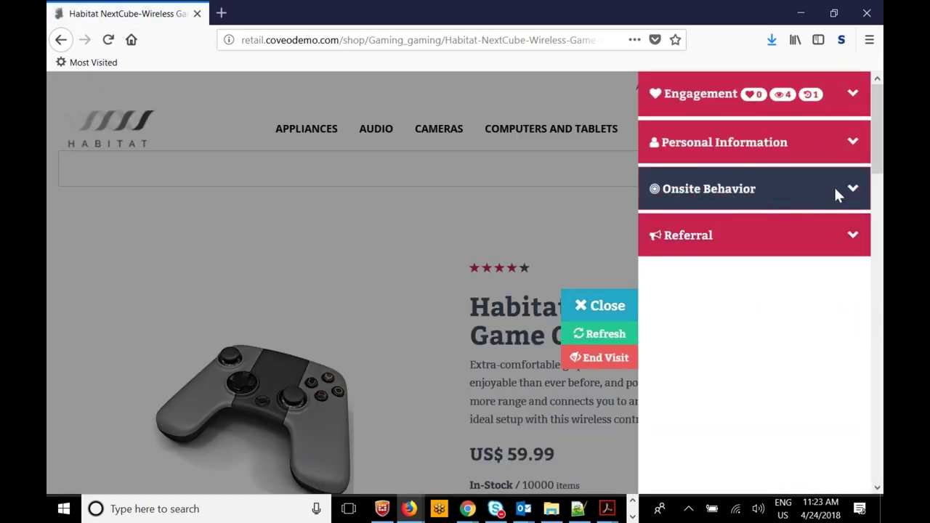
click(854, 191)
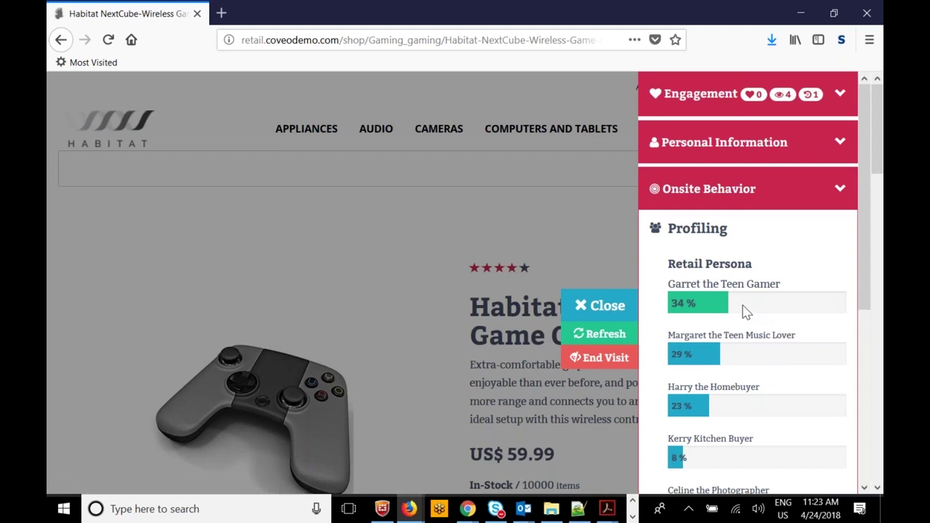
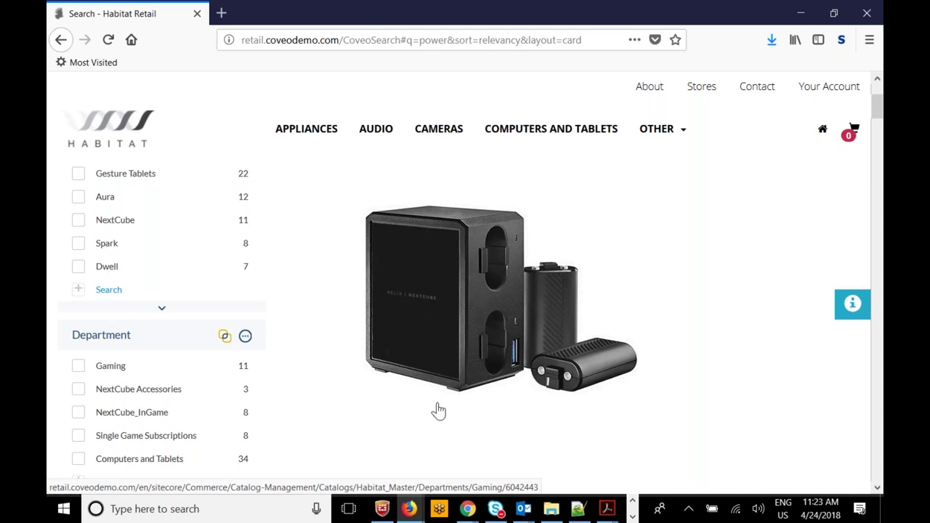
- Switch to Chrome and bring up the Search - Summary usage report in the Coveo Cloud Administration Console
mouse_move(467, 511)
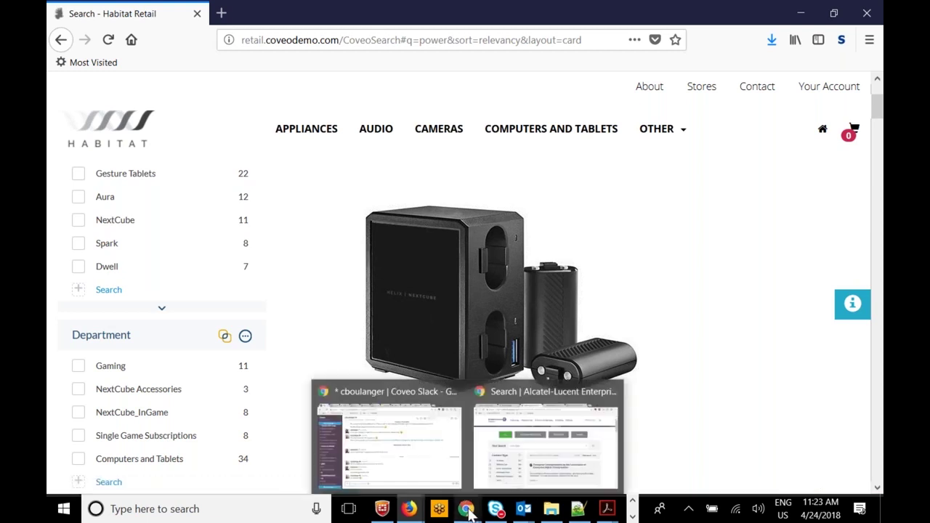
click(534, 393)
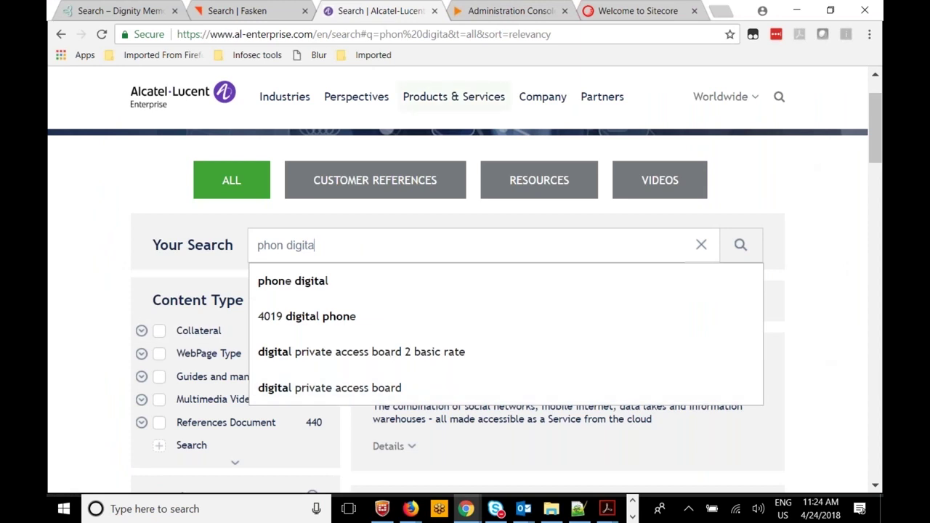
click(507, 12)
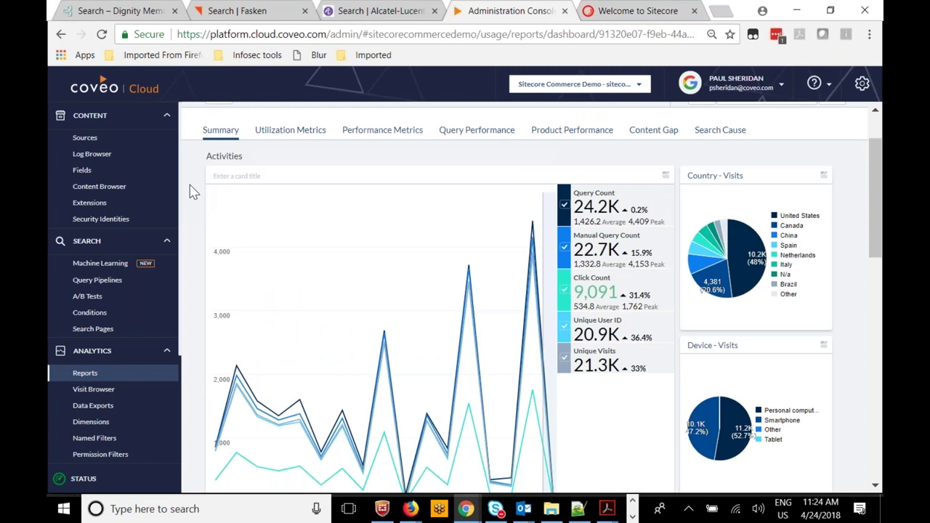
- Examine the Activities chart and the country and device visit breakdowns in the Summary report
scroll(192, 192, down, 1)
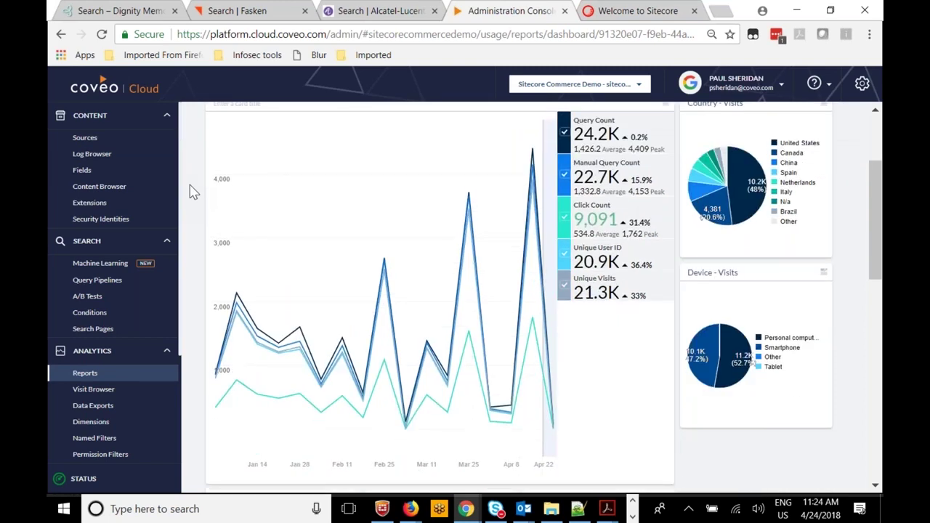
scroll(193, 192, down, 1)
scroll(193, 192, up, 2)
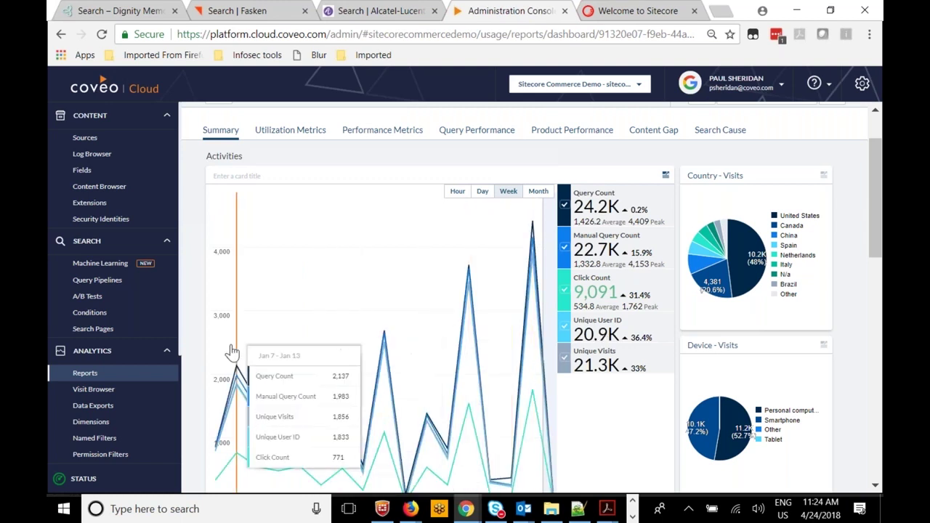
mouse_move(752, 245)
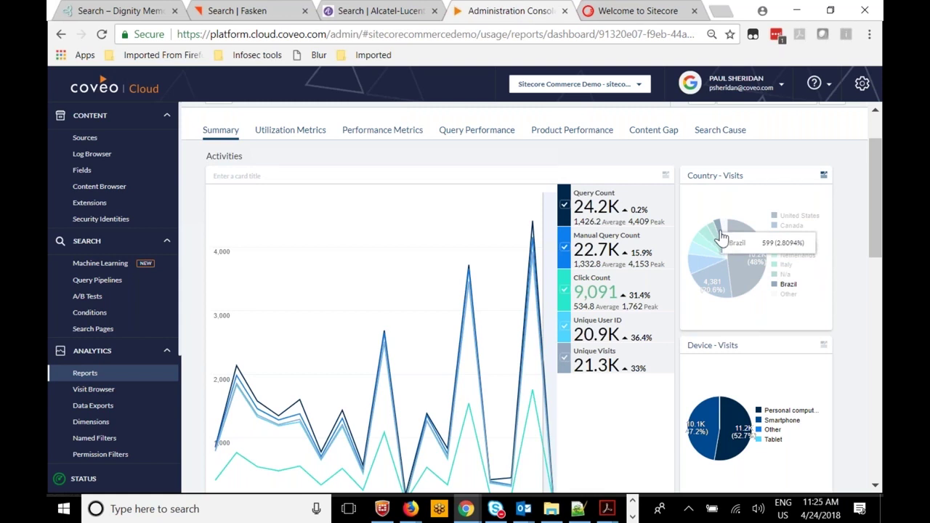
mouse_move(737, 435)
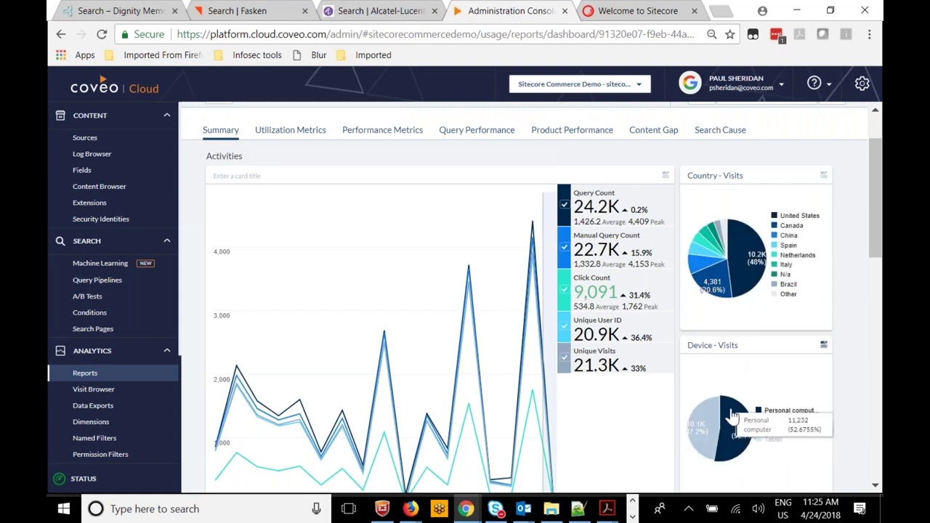
mouse_move(714, 445)
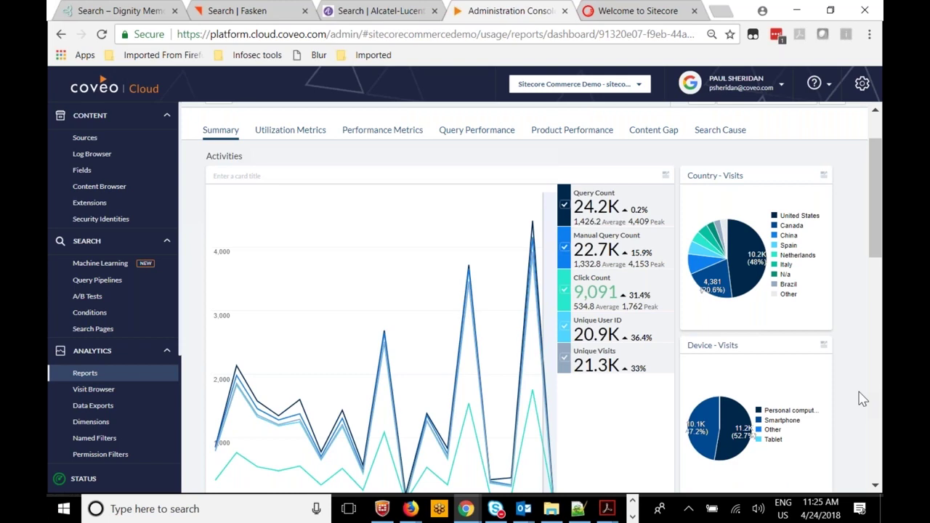
- Review the Top Queries, Top Products and Top Keywords cards and the Sitecore Personas queries-per-profile chart
scroll(863, 399, down, 1)
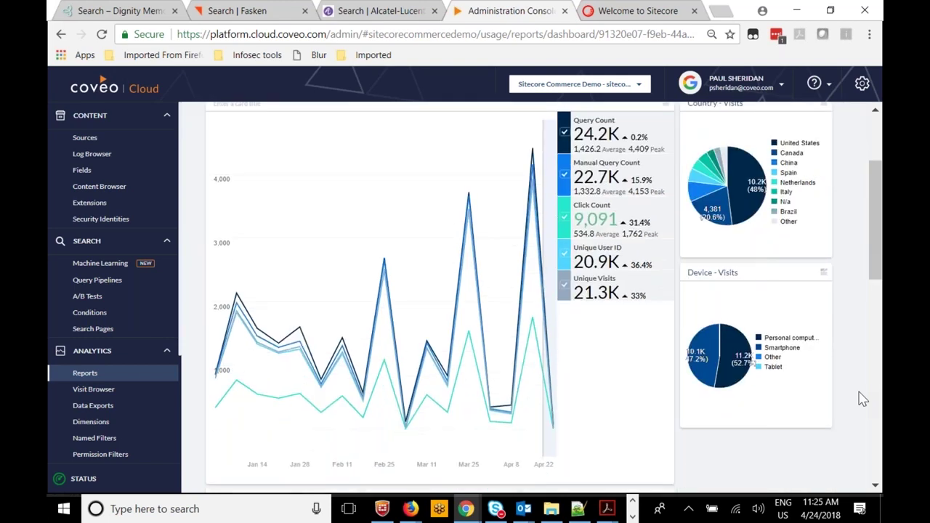
scroll(863, 399, down, 2)
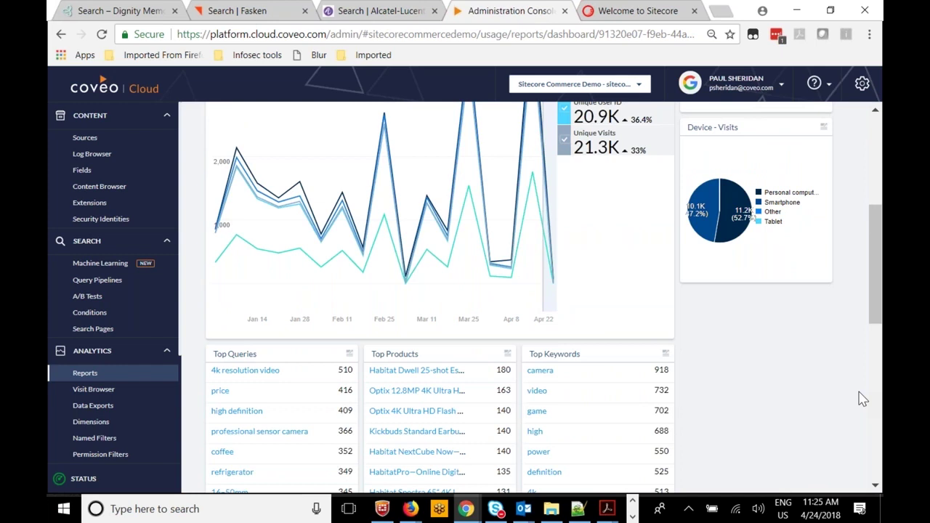
scroll(863, 399, down, 1)
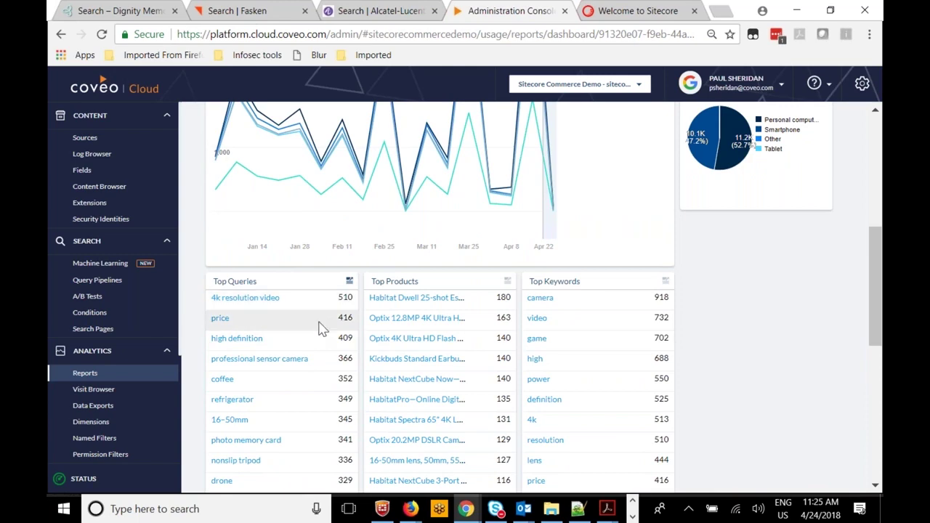
scroll(767, 341, down, 4)
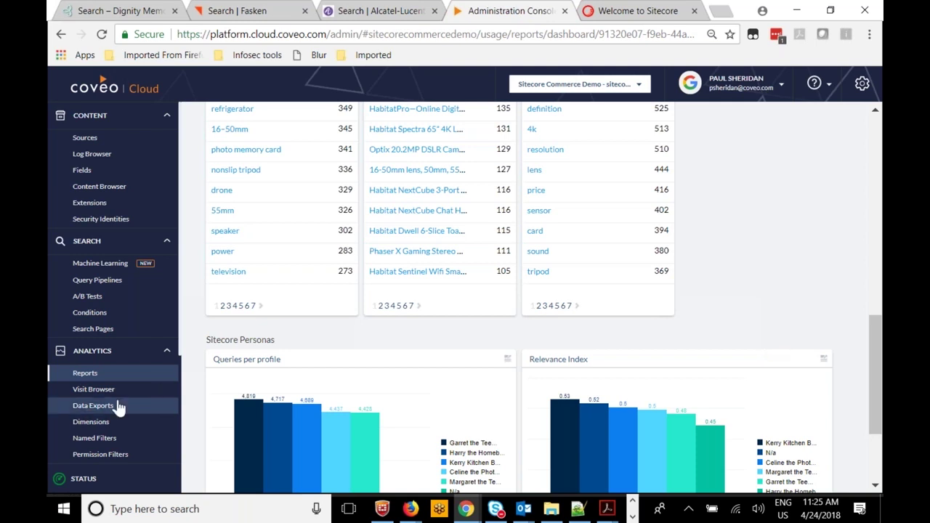
scroll(193, 409, down, 2)
mouse_move(267, 318)
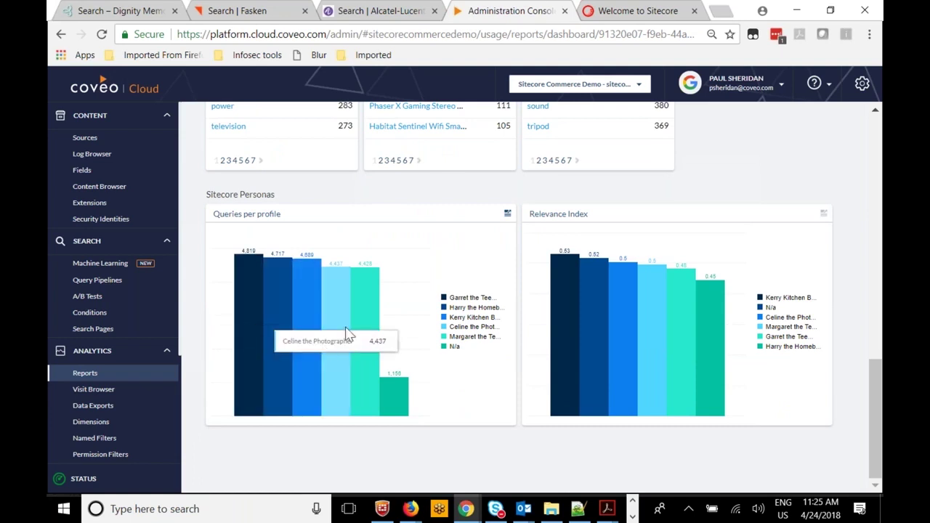
mouse_move(400, 394)
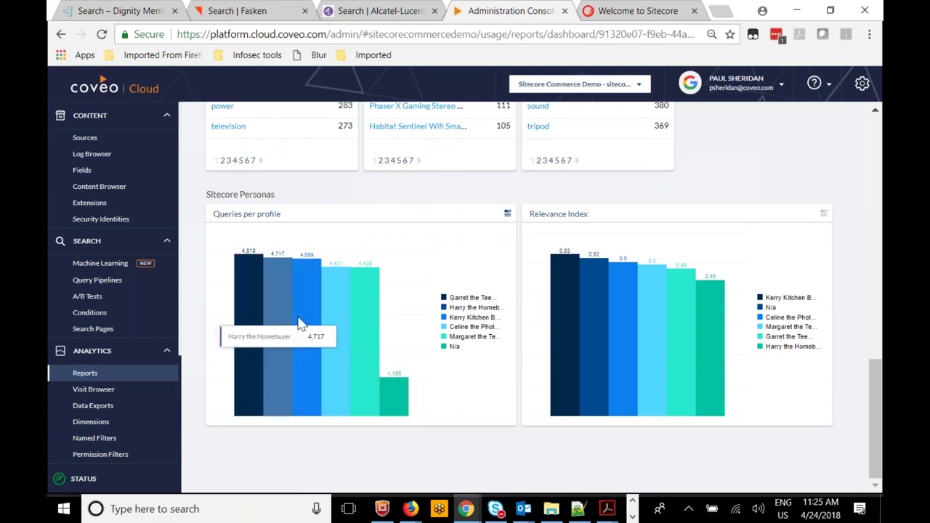
mouse_move(311, 324)
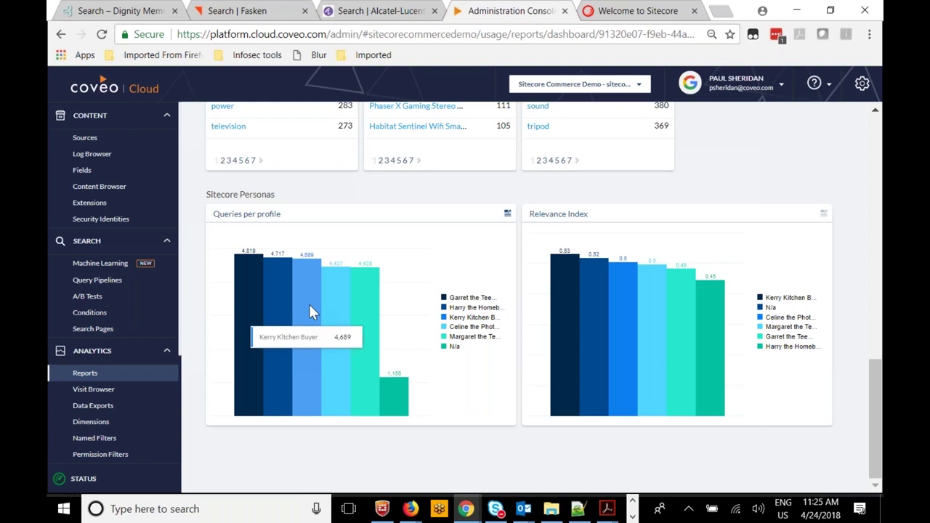
- Open the Query Performance report and review the queries without results, without clicks and with low relevance
scroll(202, 405, up, 2)
scroll(202, 404, up, 9)
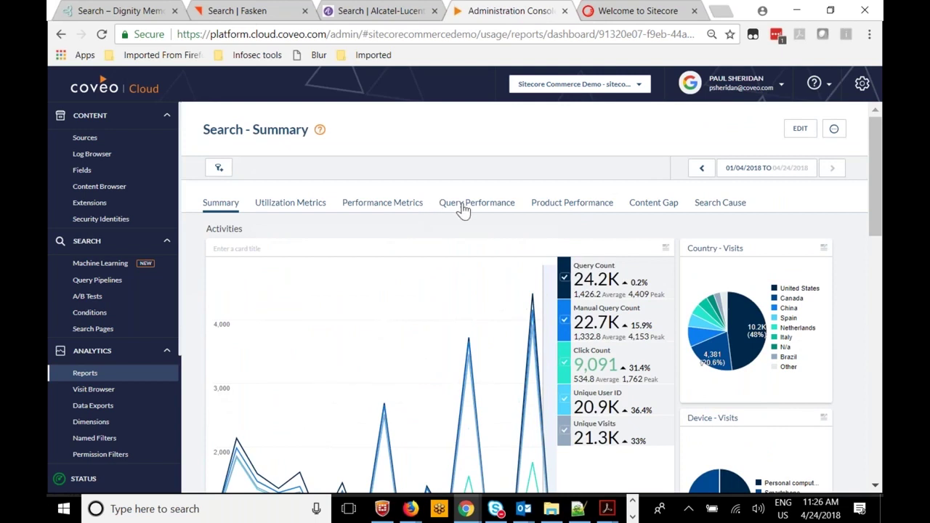
click(463, 207)
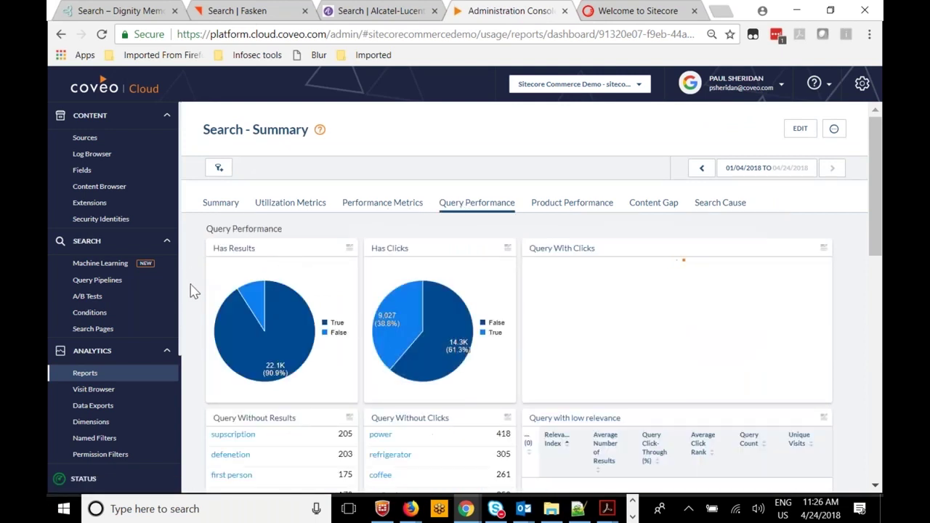
scroll(195, 291, down, 1)
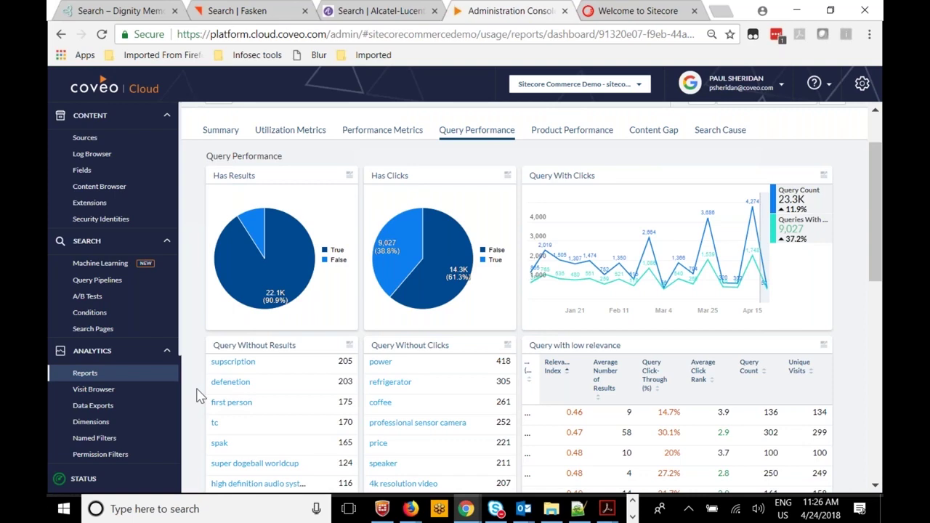
scroll(198, 396, down, 1)
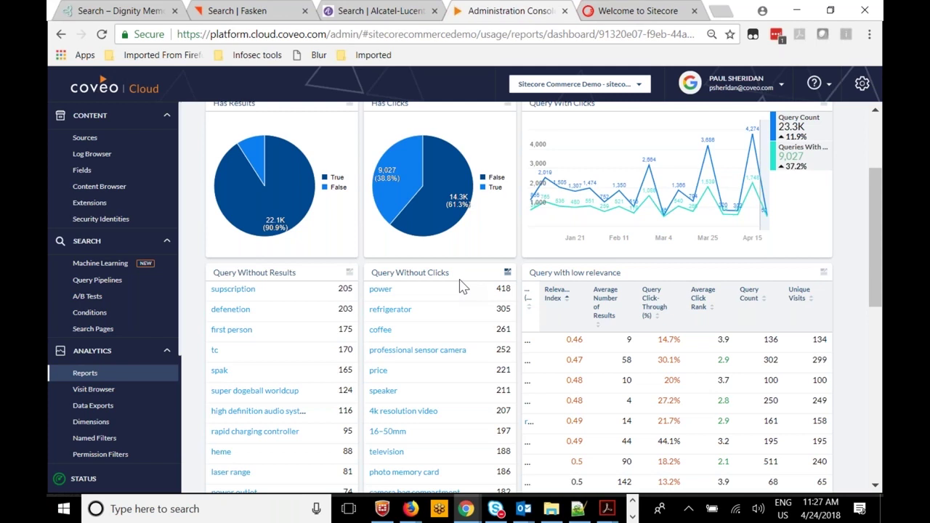
- Look over the list of query pipelines and the defined A/B tests
click(99, 283)
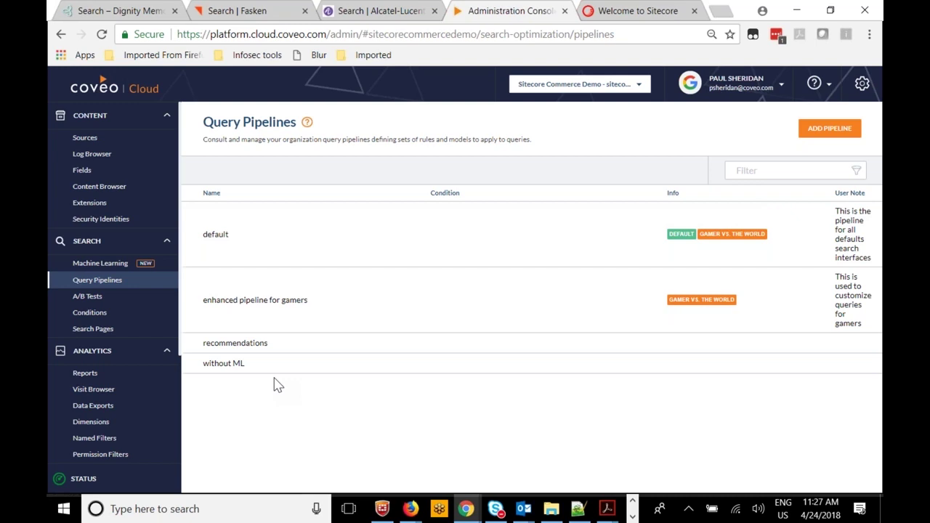
click(104, 303)
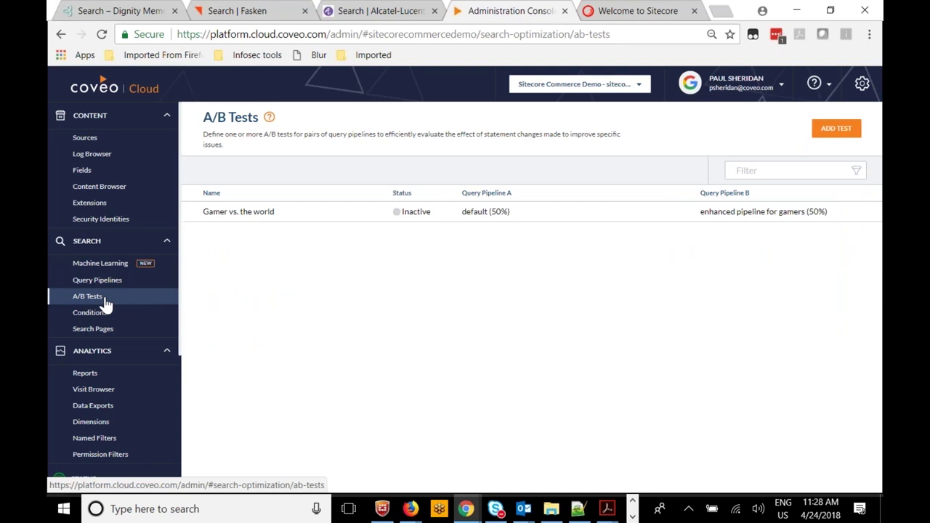
- Open the default query pipeline's components for editing and view its Thesaurus rules
click(109, 282)
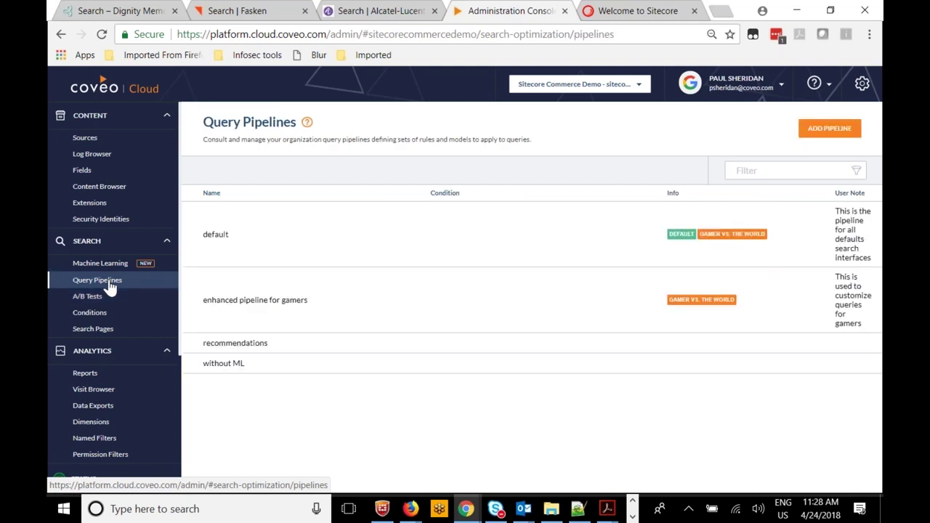
click(235, 252)
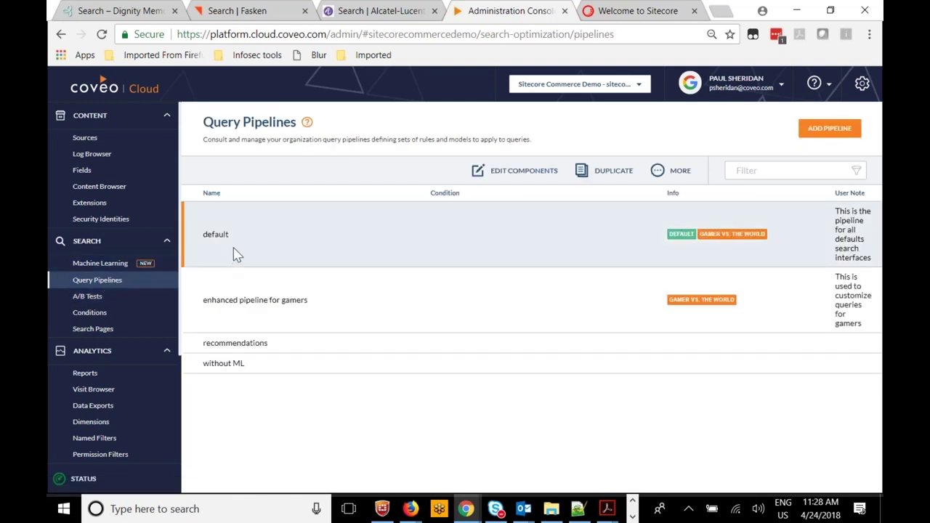
click(517, 174)
click(316, 176)
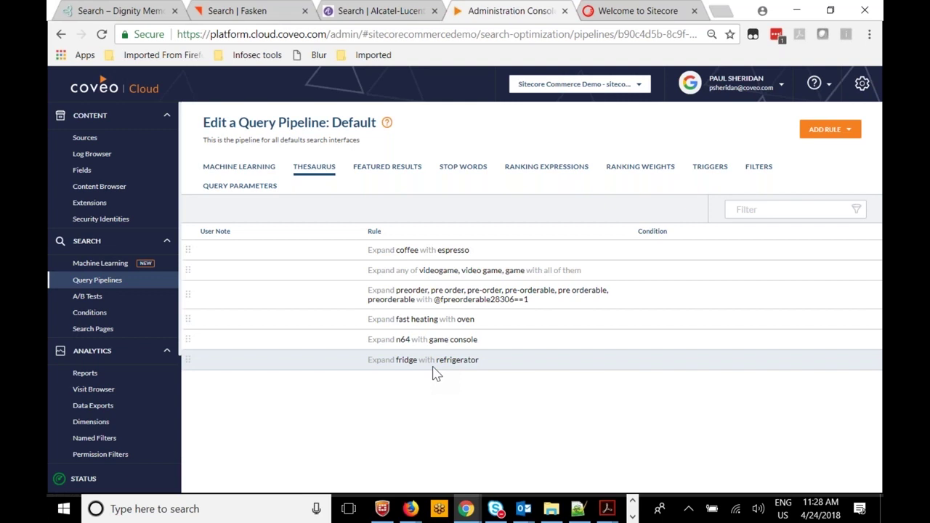
- View the conditions available for the "vacuum" rule under Featured Results, and cancel without selecting one
click(392, 168)
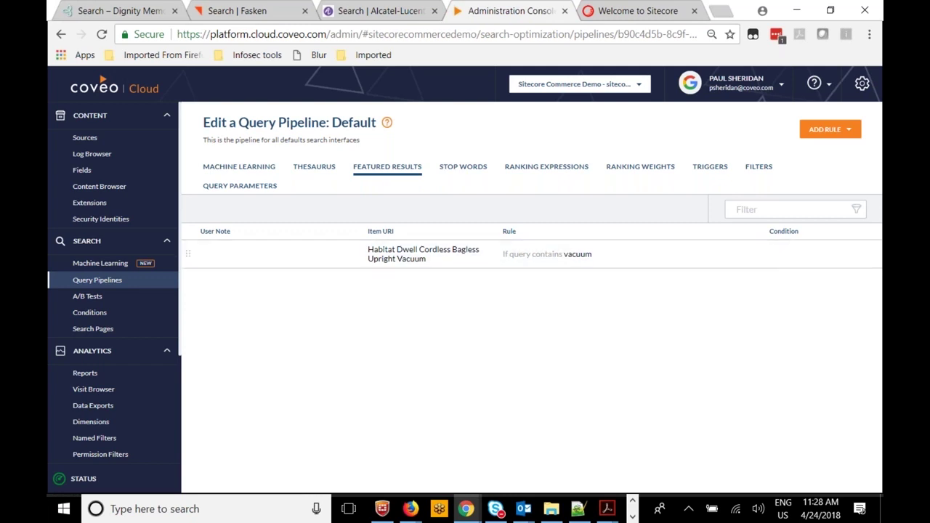
click(654, 260)
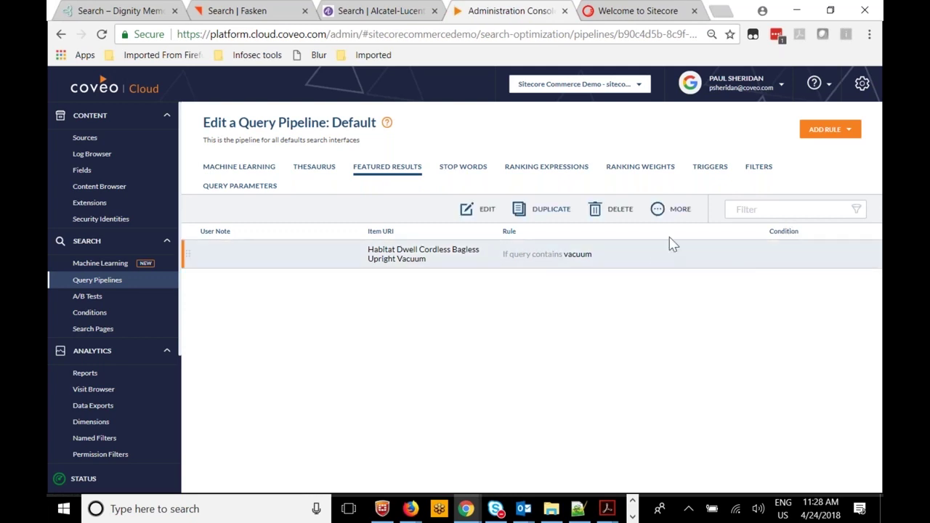
click(658, 211)
click(672, 249)
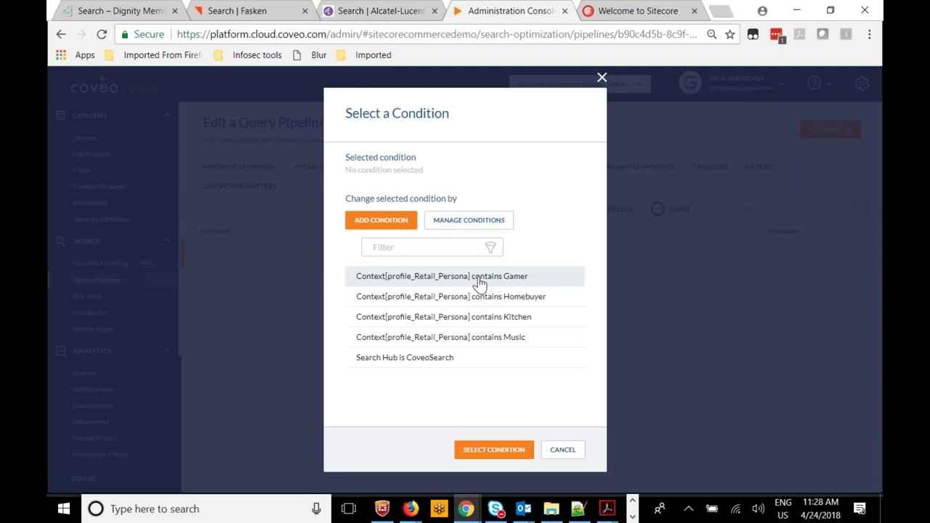
click(562, 450)
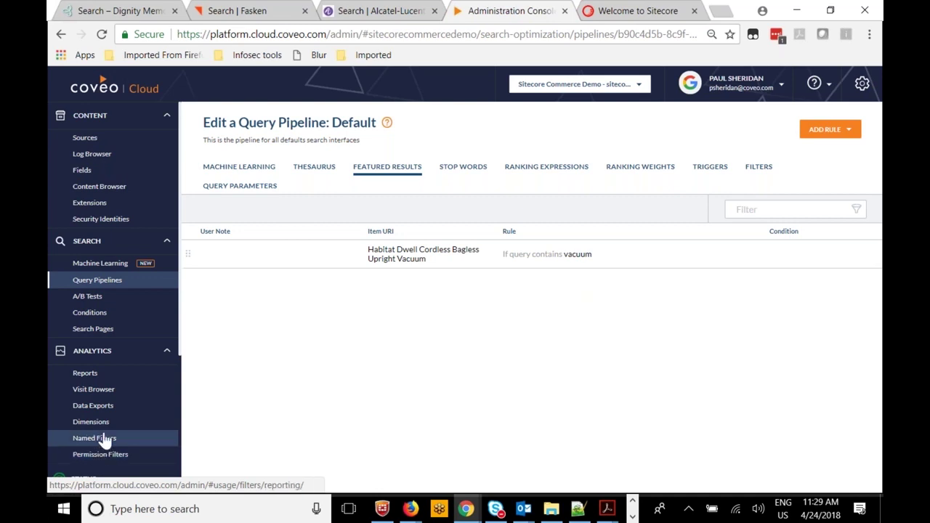
- View the organization's content sources and display the source types available for adding a new one
click(85, 138)
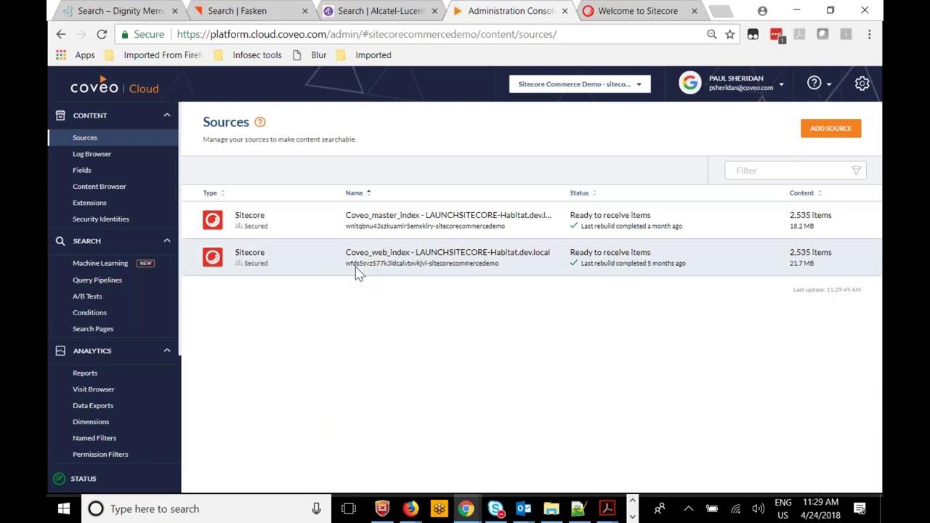
click(826, 137)
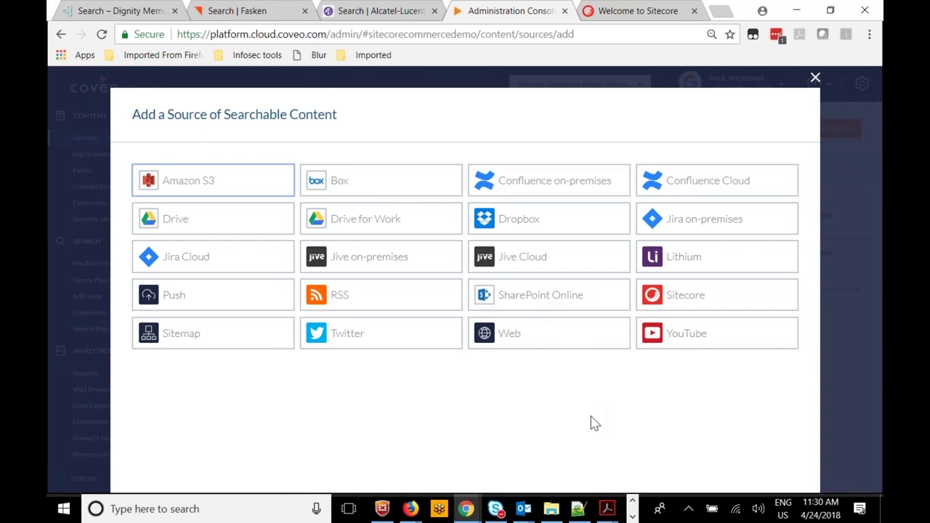
- Close the source type selection, switch to the Sitecore login page and log in with the saved administrator credentials
click(815, 79)
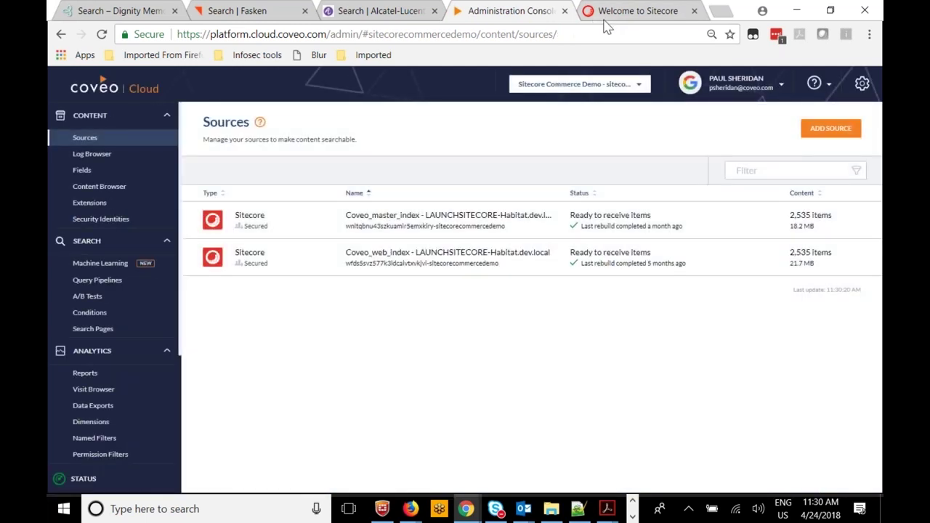
click(616, 18)
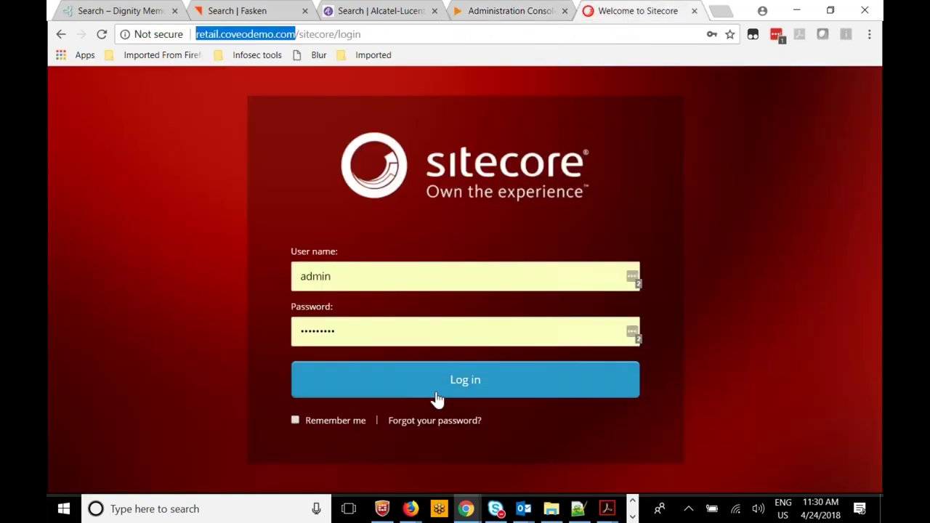
click(305, 382)
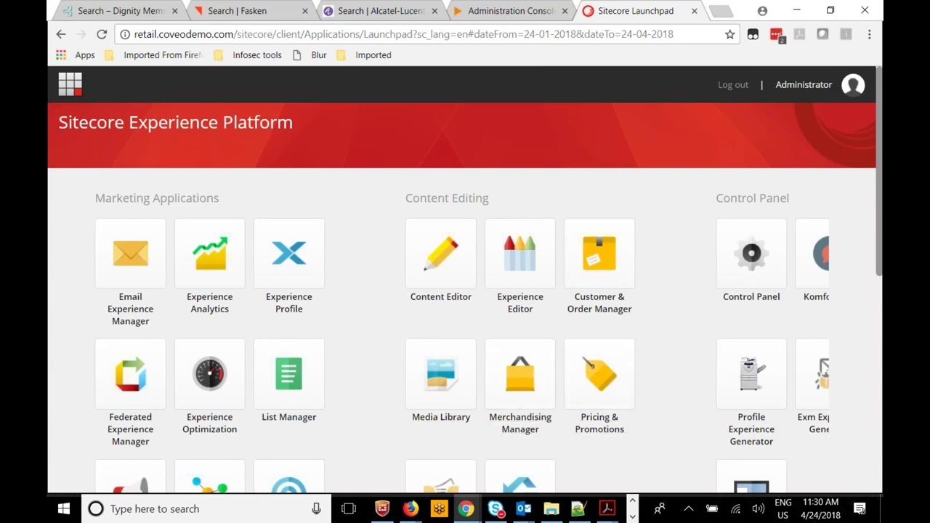
- Open the Coveo Search diagnostic page from the Sitecore Control Panel and review the component states and version information
click(760, 287)
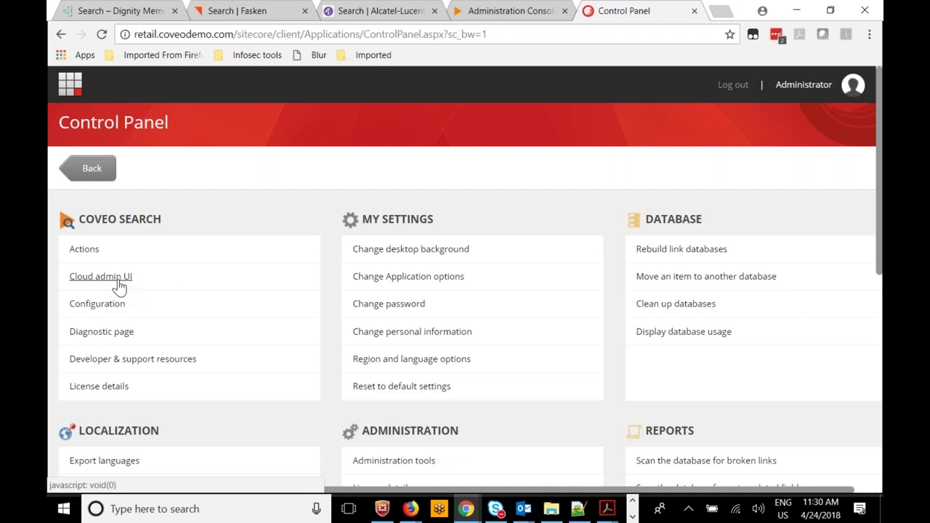
click(106, 336)
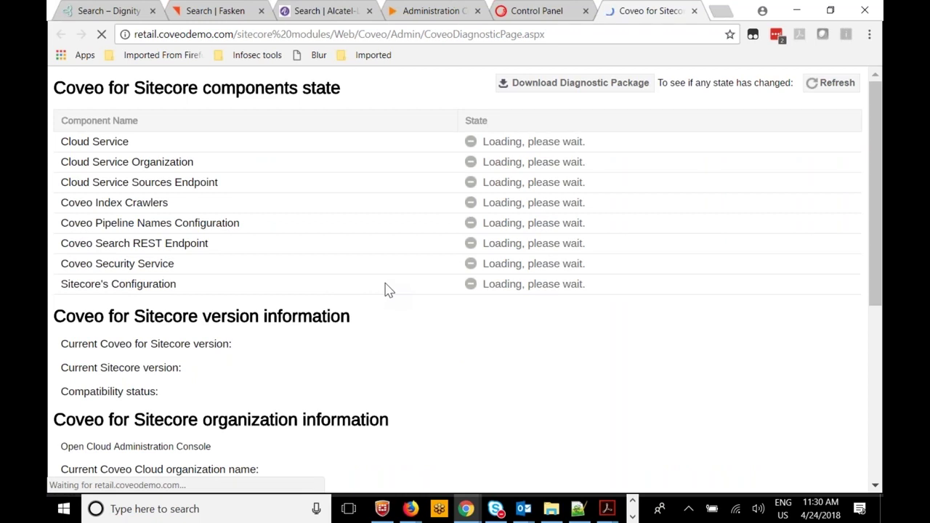
scroll(388, 289, down, 1)
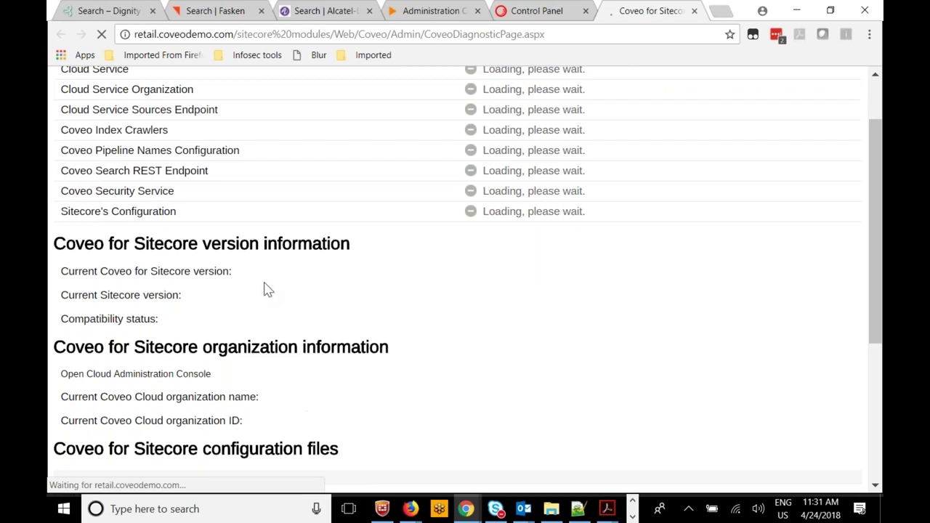
scroll(296, 359, down, 2)
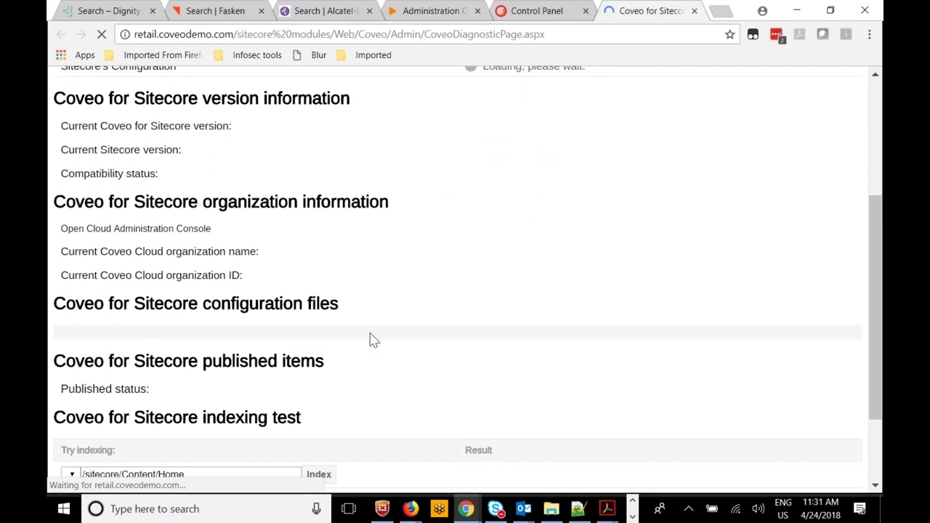
scroll(418, 345, up, 3)
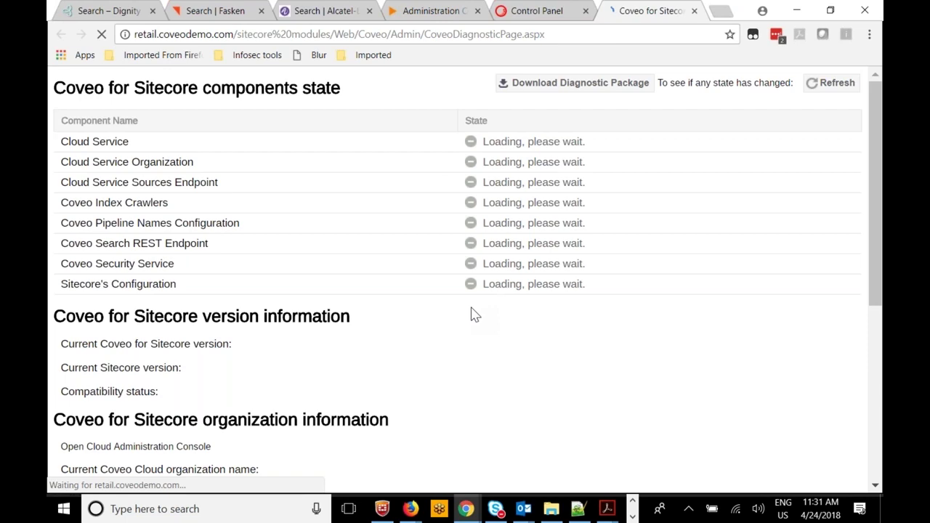
scroll(475, 323, down, 1)
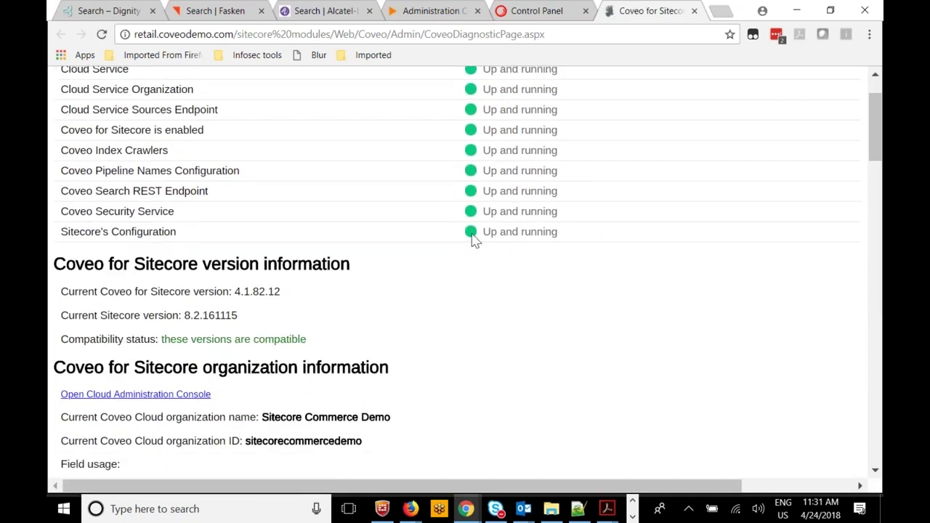
scroll(490, 296, down, 2)
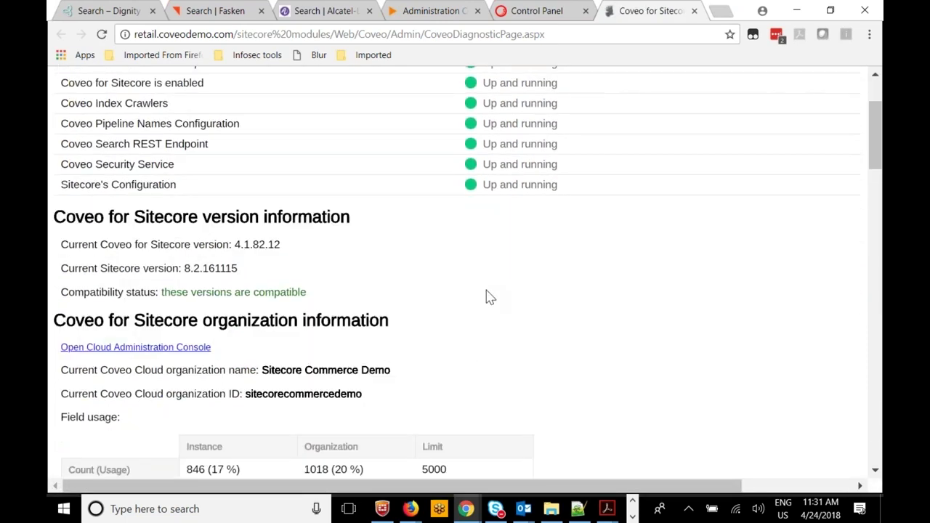
- Look over the loaded Coveo for Sitecore configuration files, highlighting SearchProvider.Custom.config
scroll(489, 296, down, 4)
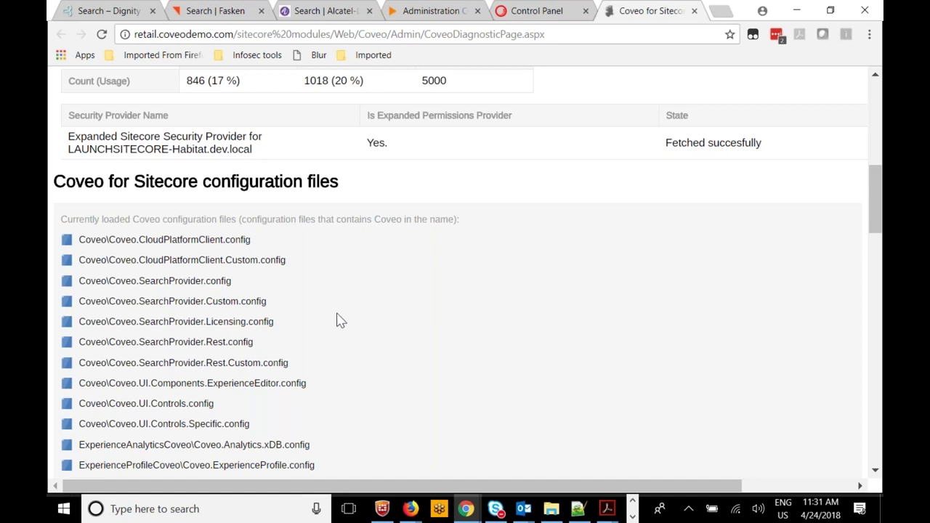
drag(280, 303, 139, 304)
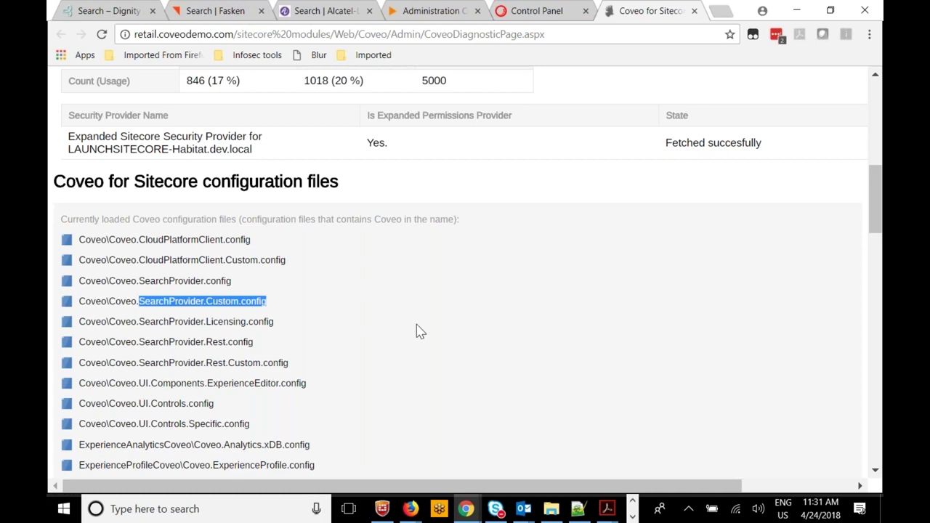
scroll(420, 331, down, 1)
scroll(415, 328, up, 4)
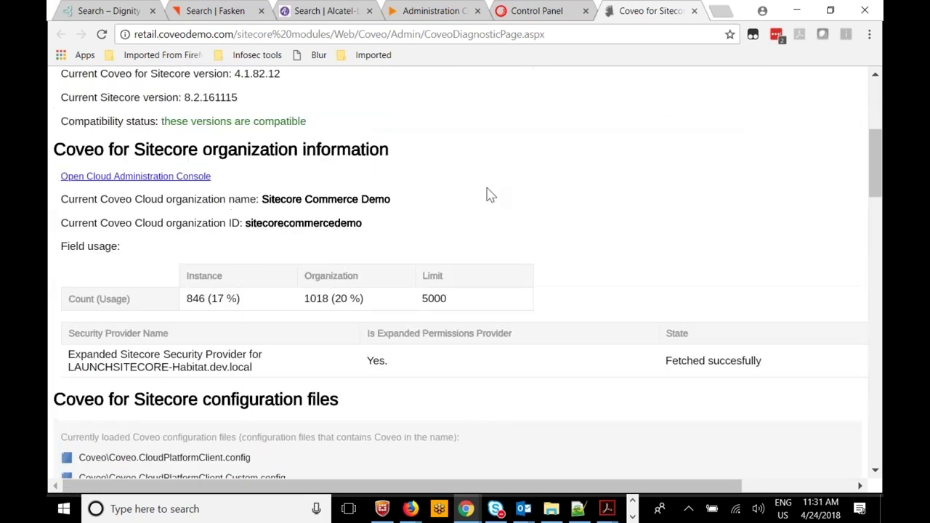
- Return to the Sitecore Control Panel, view the search indexes in the Indexing Manager, and close it without rebuilding any
click(554, 16)
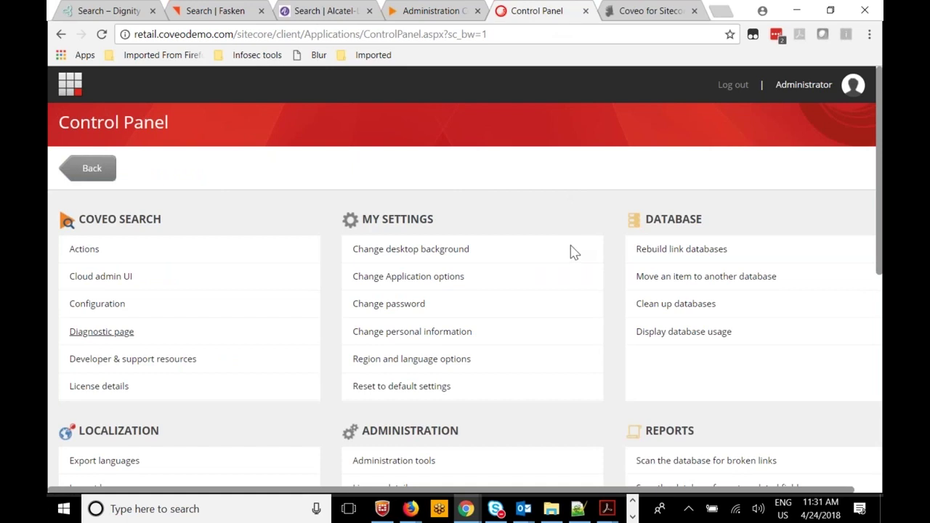
scroll(570, 252, down, 1)
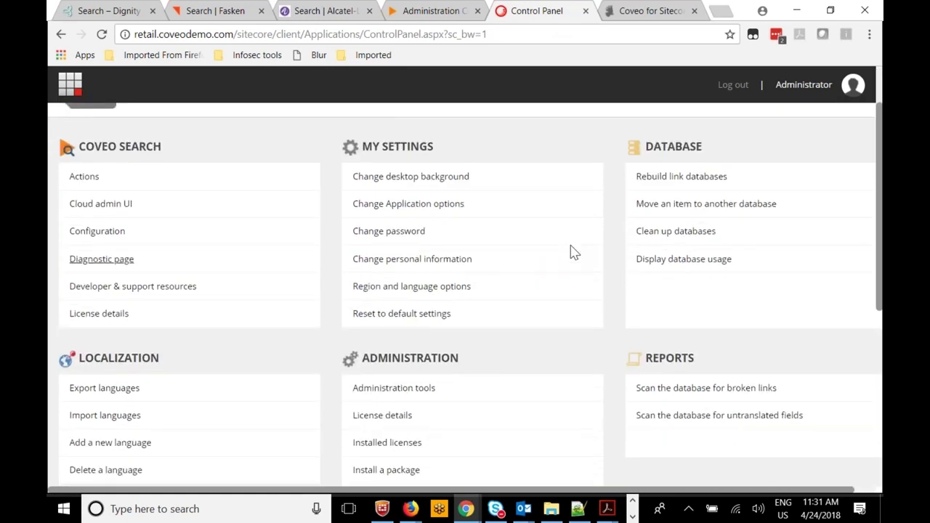
scroll(571, 252, down, 3)
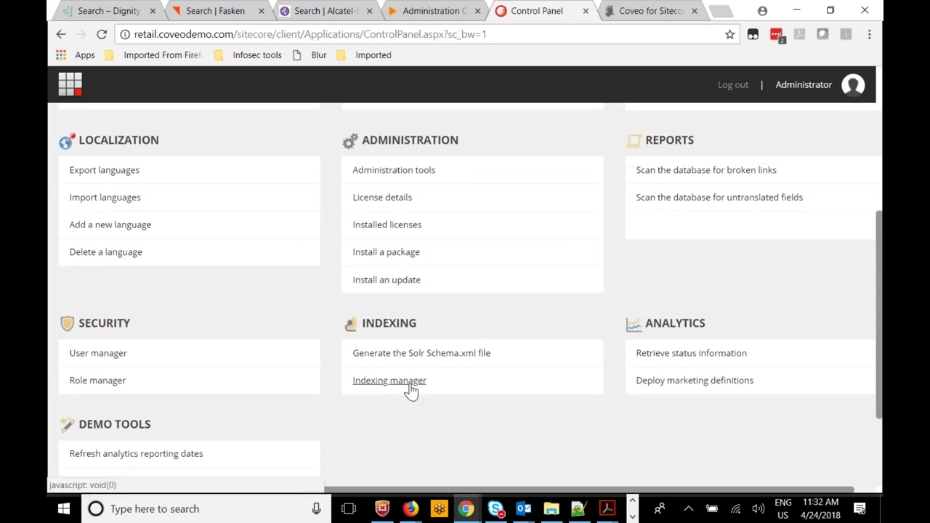
click(411, 391)
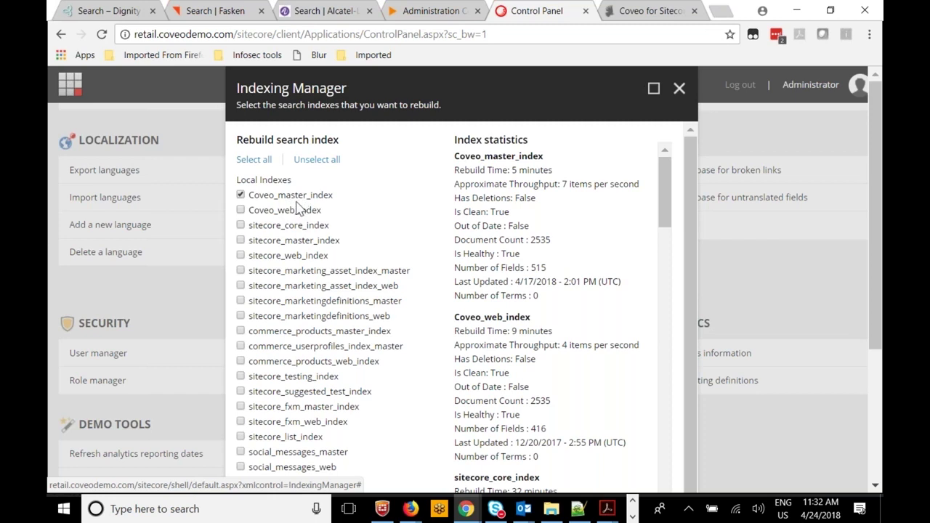
click(680, 90)
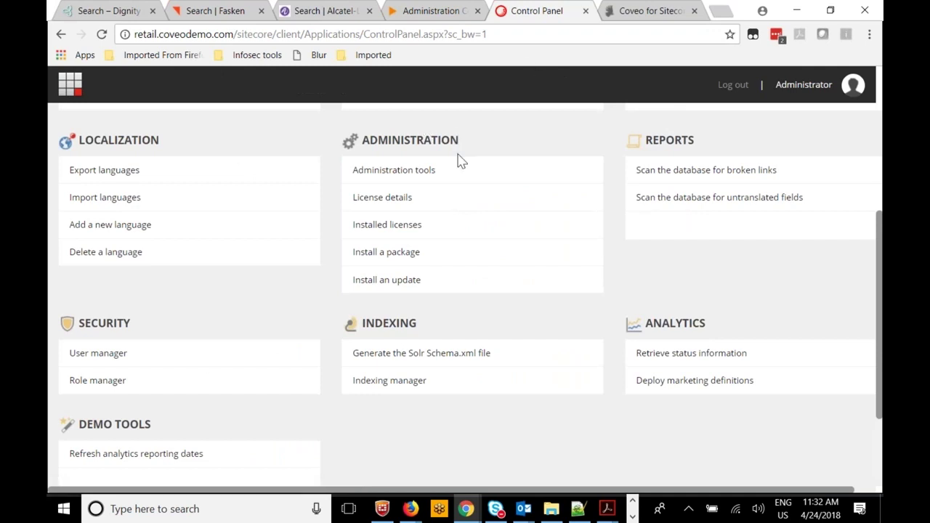
- Return to the Sitecore Launchpad and open the Content Editor, going back and retrying if it does not load
click(71, 85)
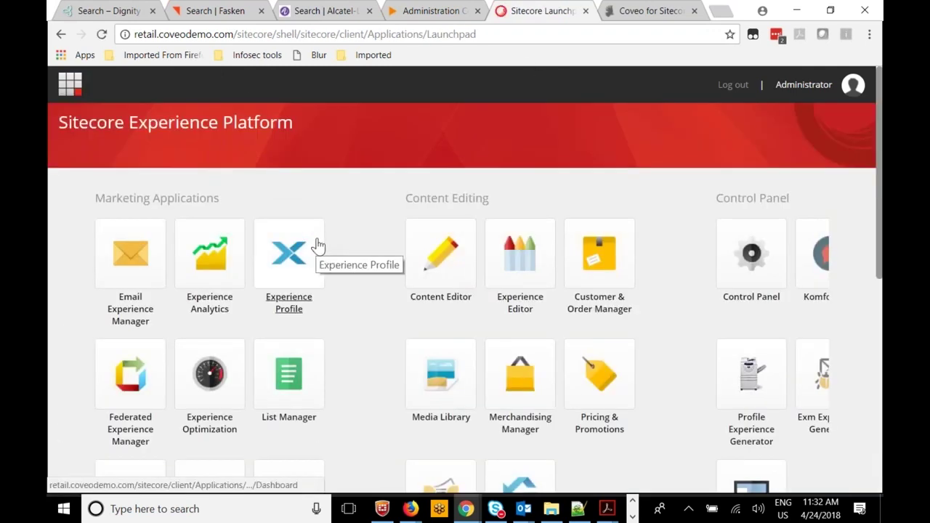
click(435, 271)
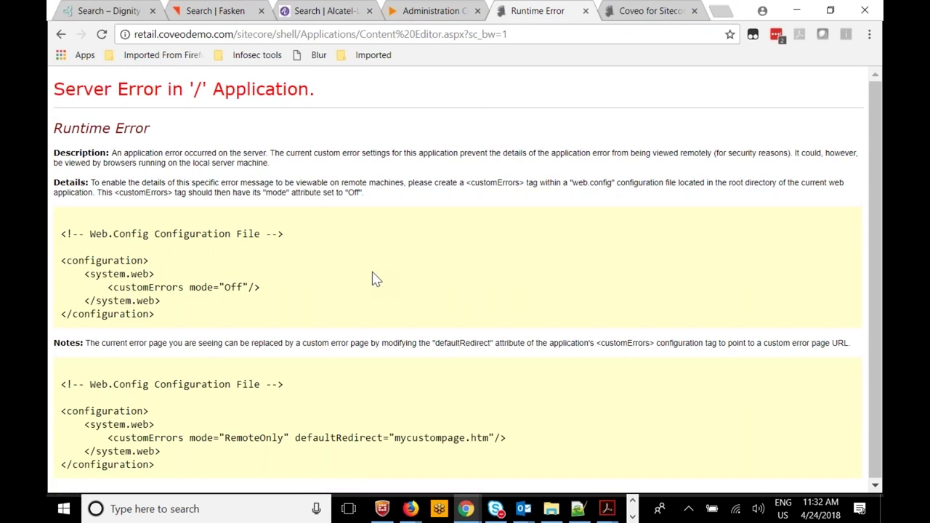
click(61, 34)
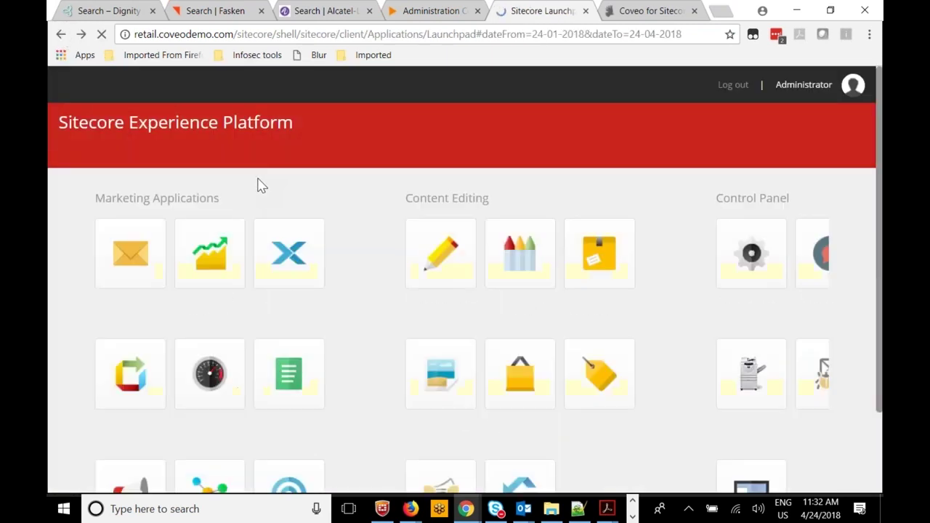
click(436, 270)
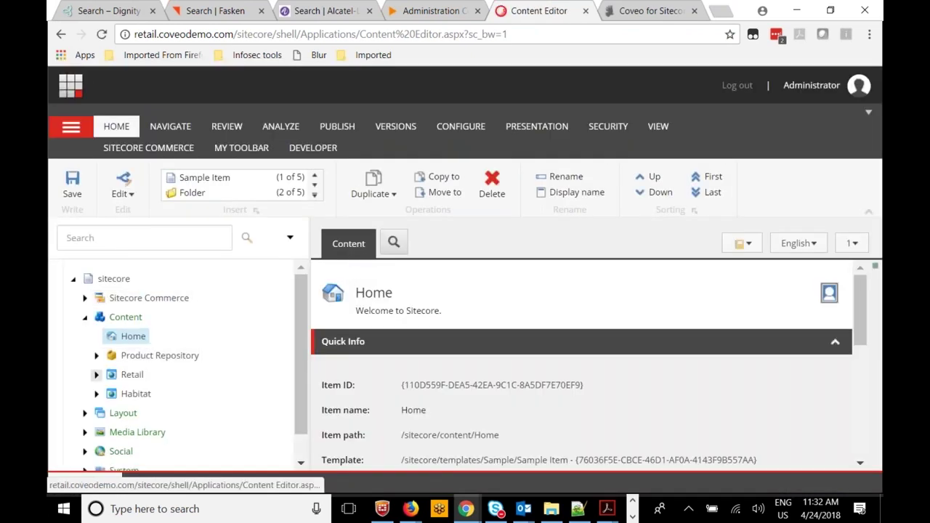
- Expand the Habitat site and its Home item in the content tree and look through its pages
click(97, 394)
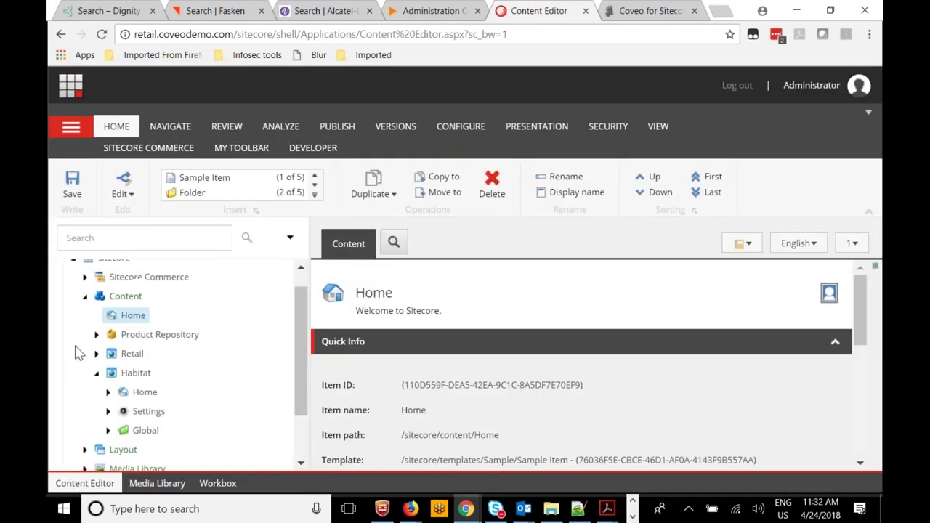
scroll(80, 352, down, 2)
click(108, 327)
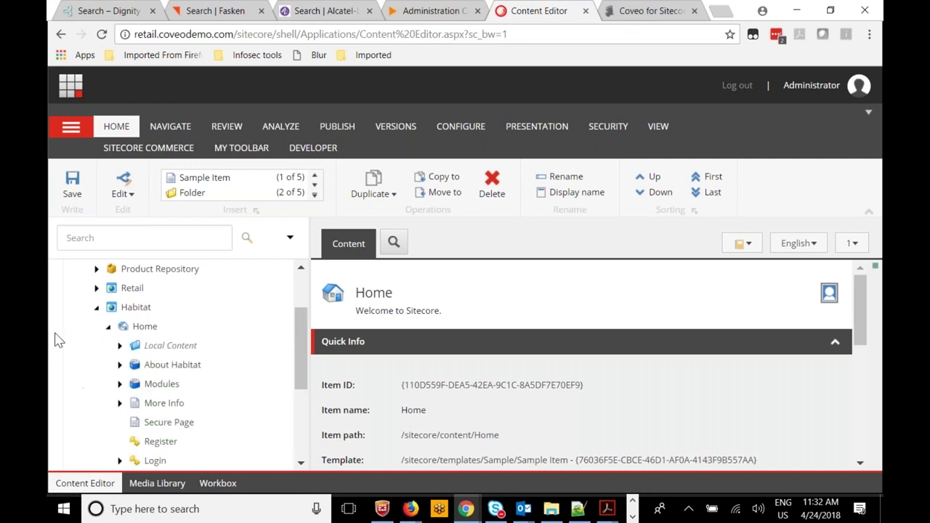
scroll(58, 336, down, 2)
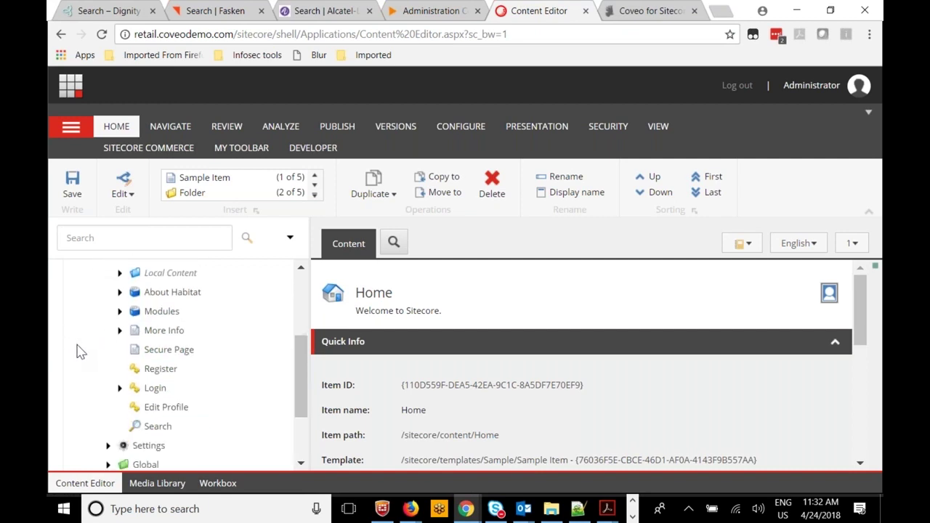
scroll(81, 356, up, 5)
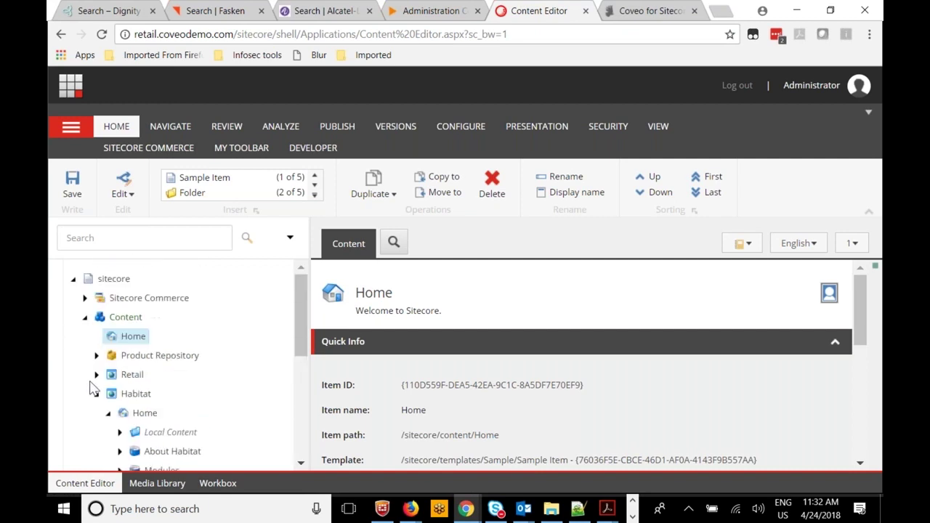
- Expand the Retail site's Home item in the content tree and select its CoveoSearch page
click(97, 374)
scroll(76, 348, down, 2)
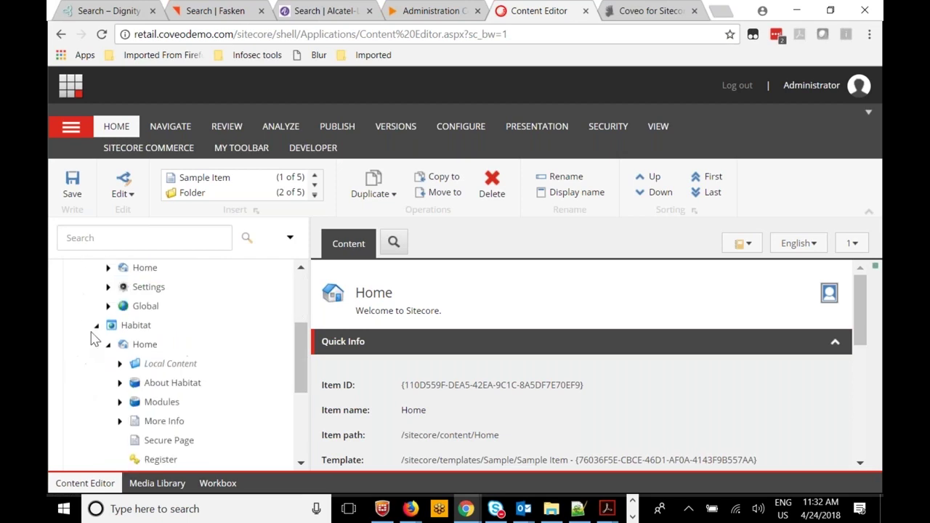
click(108, 267)
scroll(84, 345, down, 1)
scroll(85, 356, down, 3)
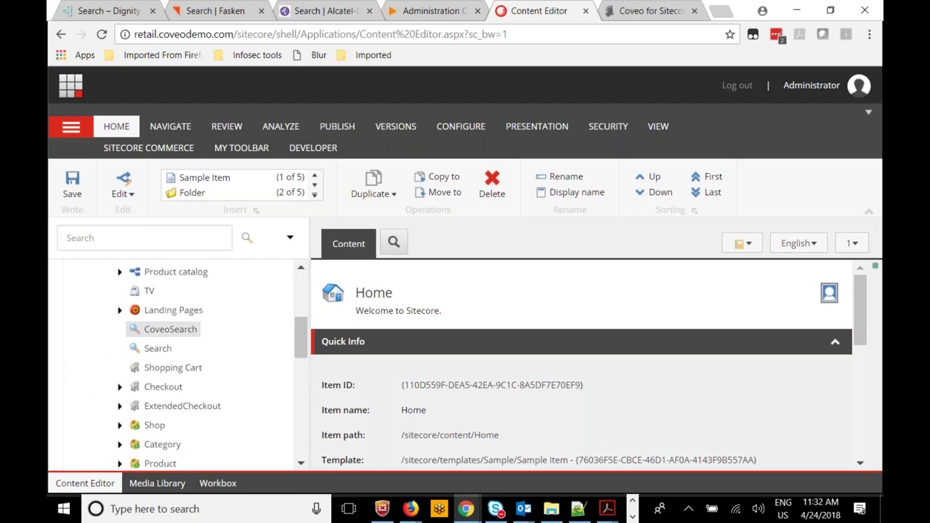
click(168, 331)
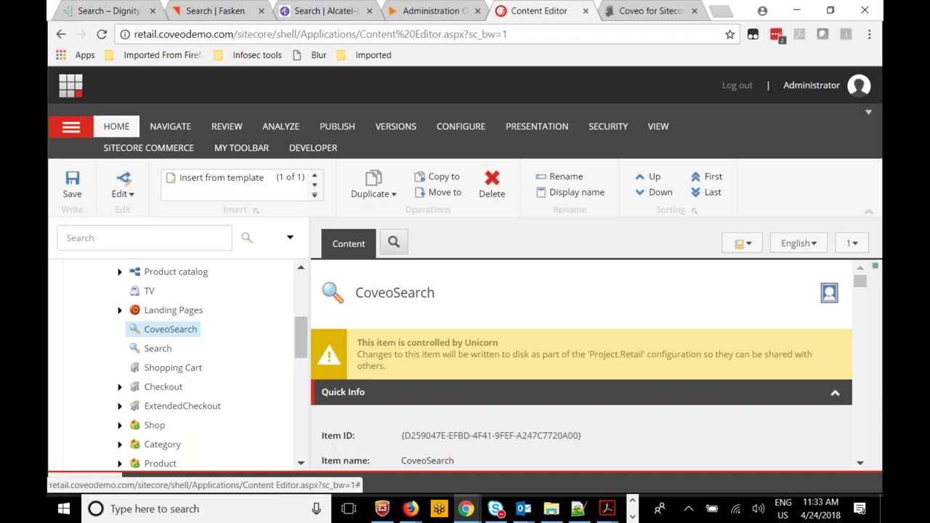
- Open the CoveoSearch page in the Experience Editor and look over its Coveo search components
click(337, 127)
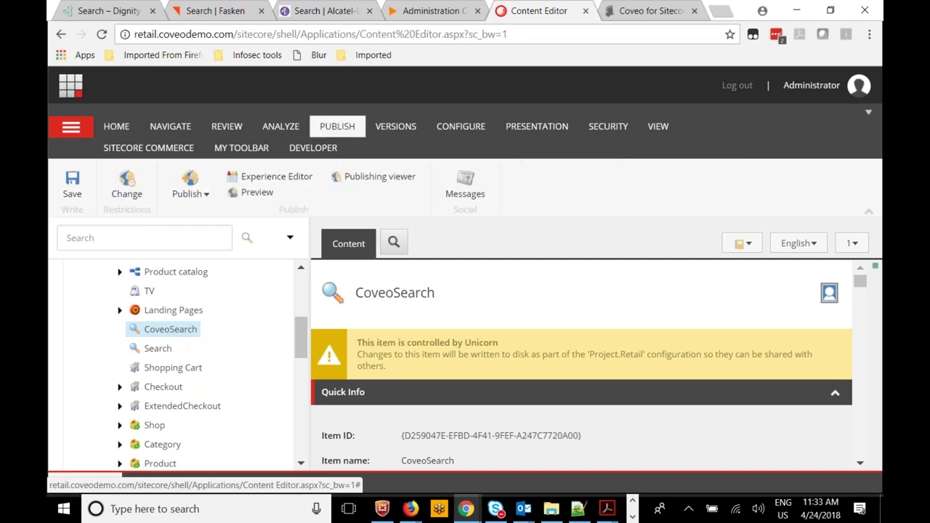
click(285, 178)
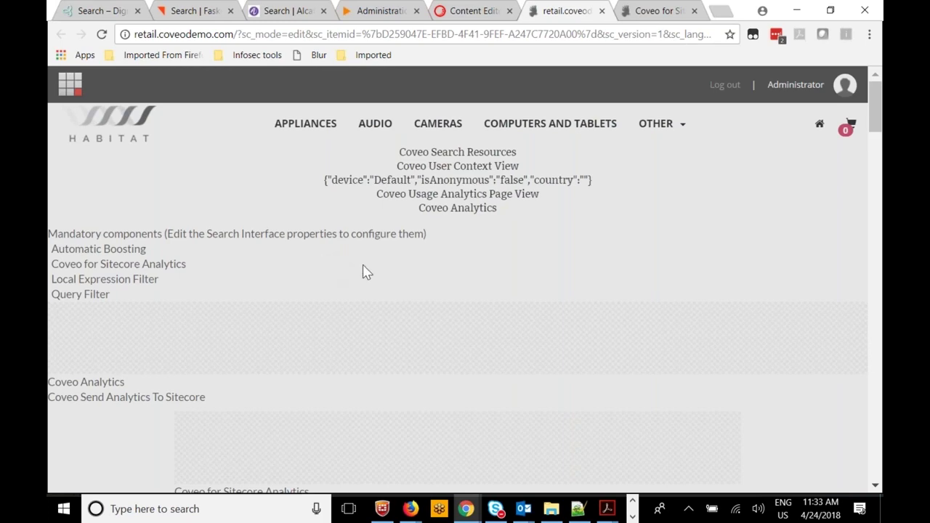
scroll(361, 341, down, 2)
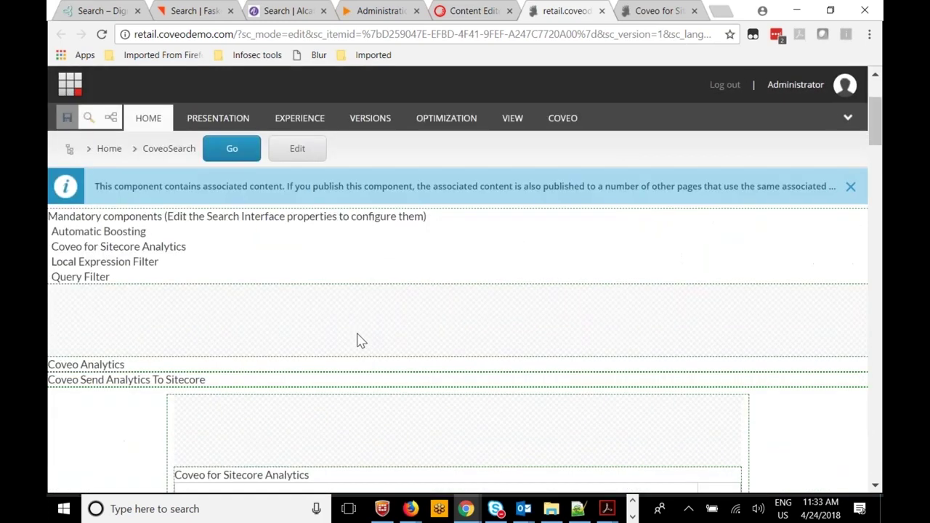
scroll(362, 341, down, 3)
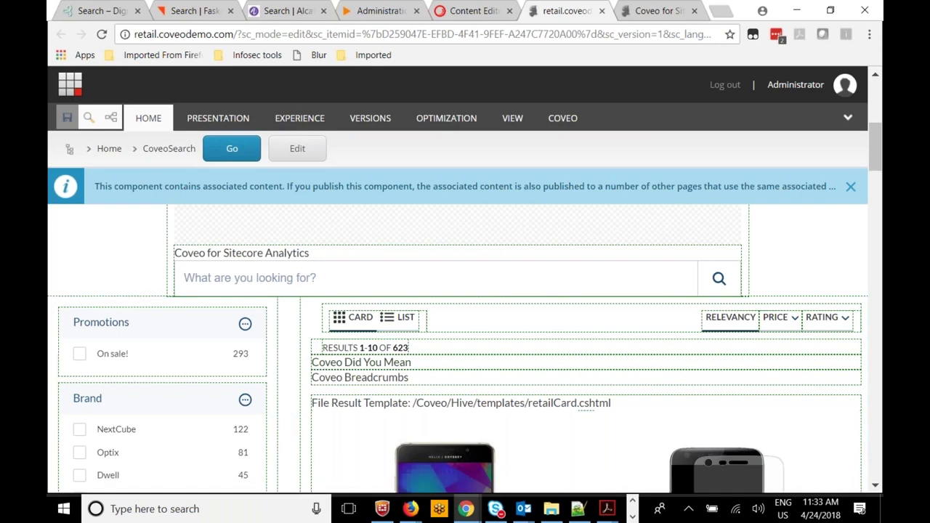
- Select the Coveo Search Interface component around the mandatory components and open its properties for editing
scroll(276, 418, up, 3)
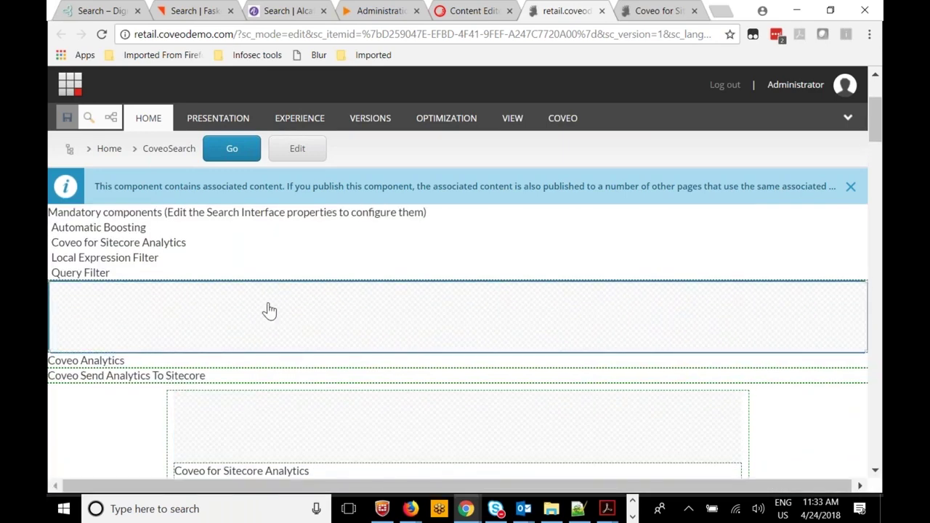
click(112, 119)
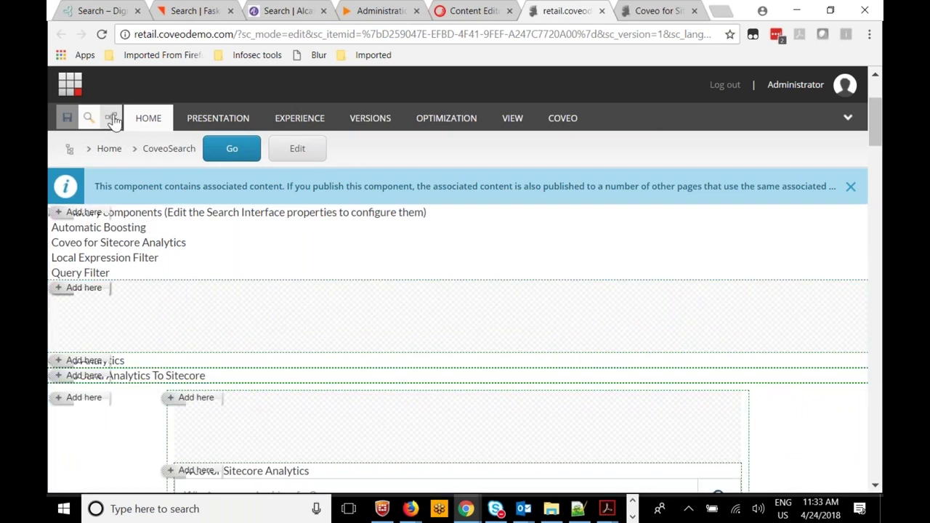
click(240, 315)
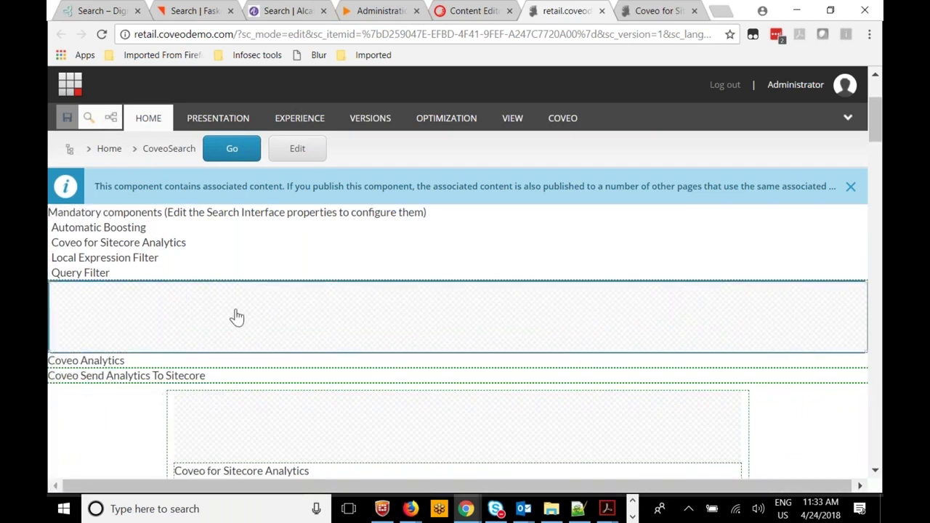
scroll(202, 303, up, 1)
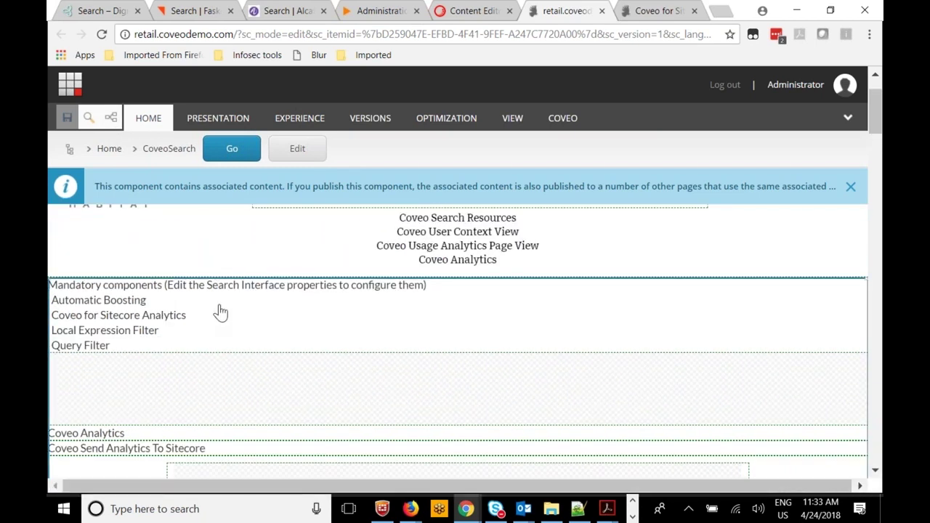
click(216, 311)
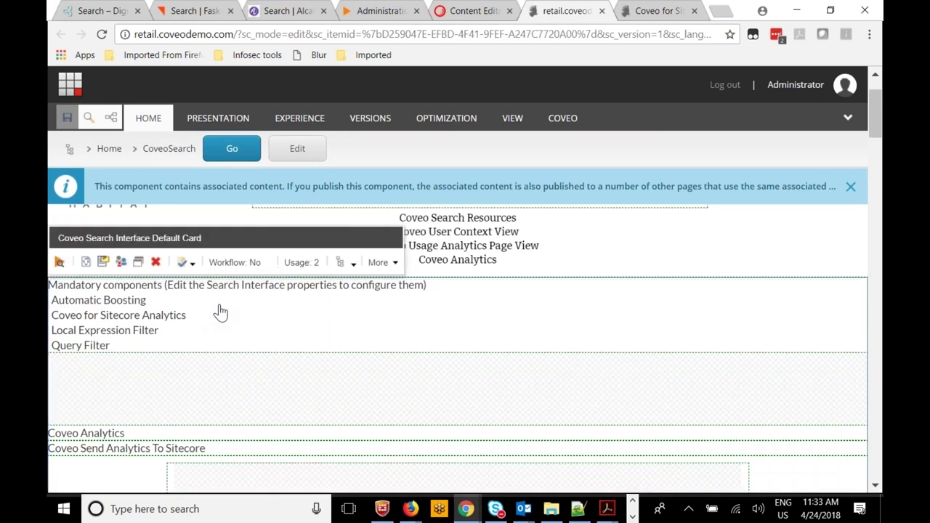
click(59, 262)
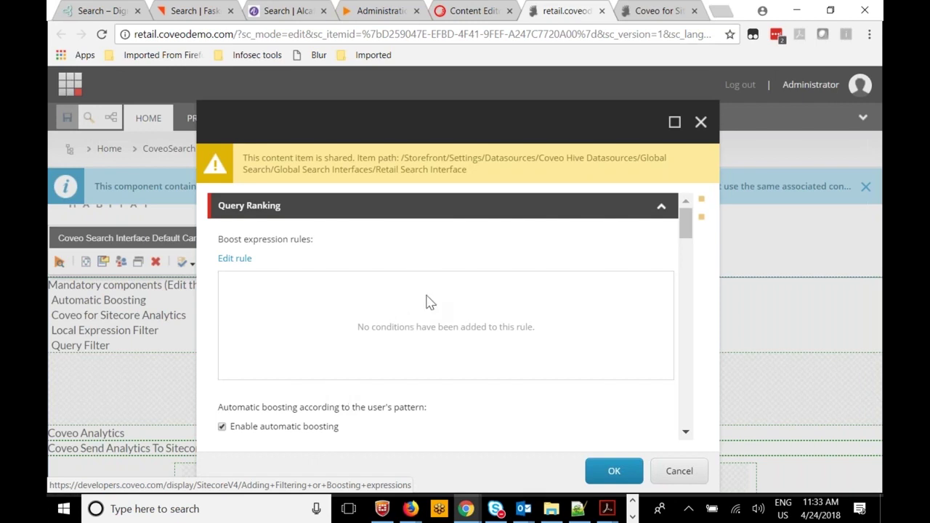
- Start a boost expression rule with the condition that the item is a specific item or one of its subitems
click(234, 259)
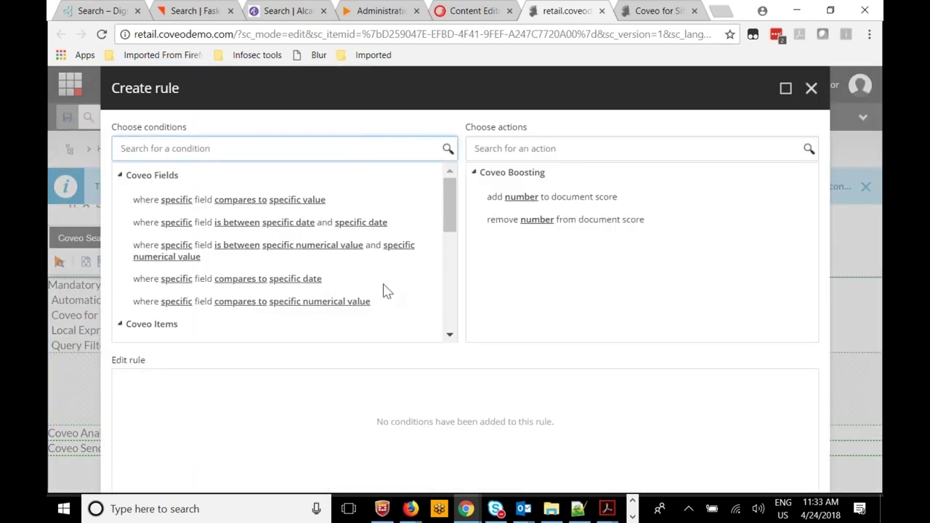
scroll(450, 217, down, 1)
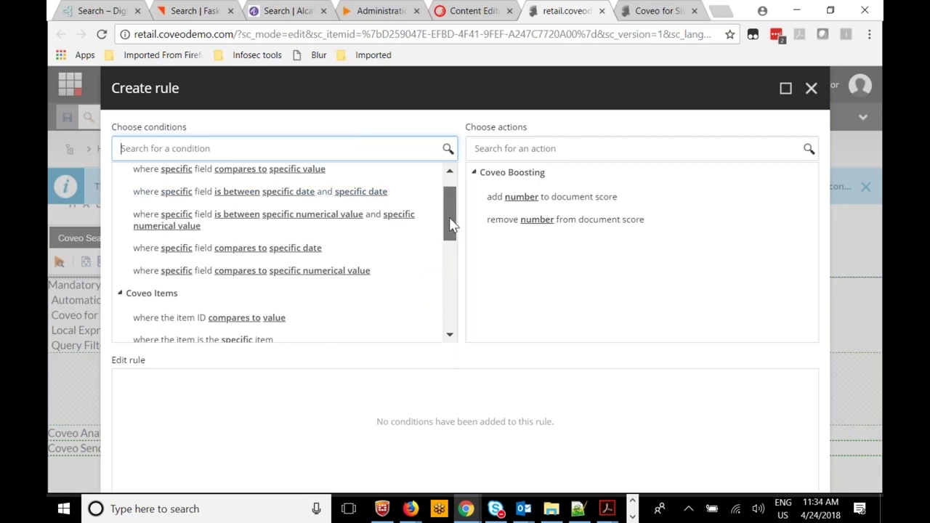
scroll(450, 231, down, 1)
drag(451, 231, 455, 259)
click(245, 259)
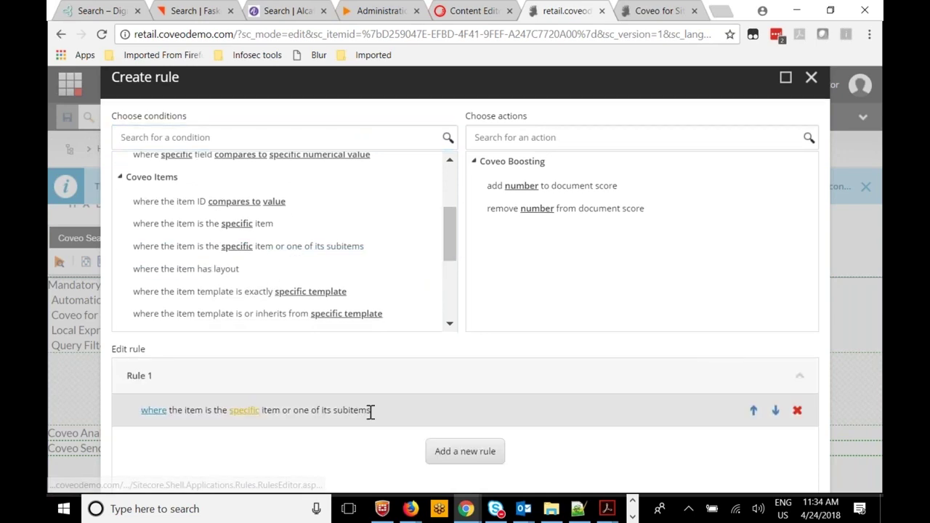
- Set the condition's specific item to Landing Pages under the Retail site's Home item
click(245, 411)
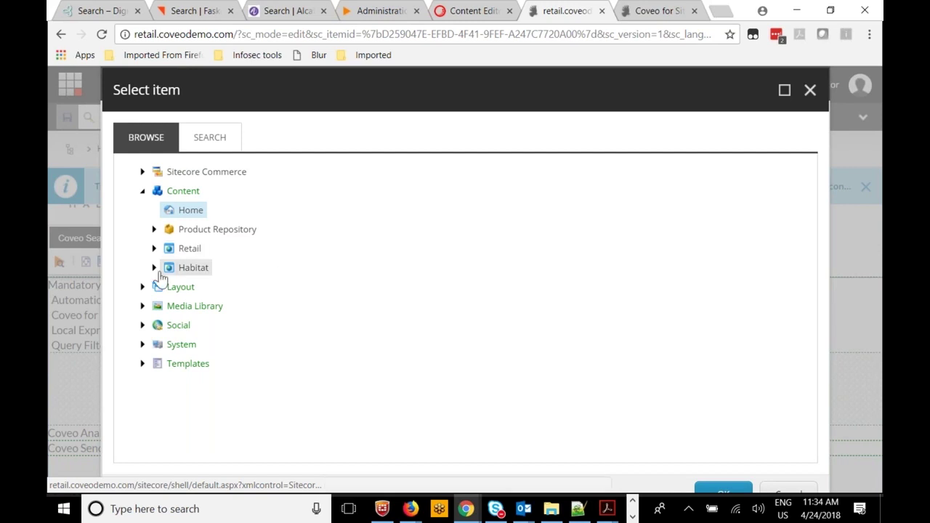
click(153, 250)
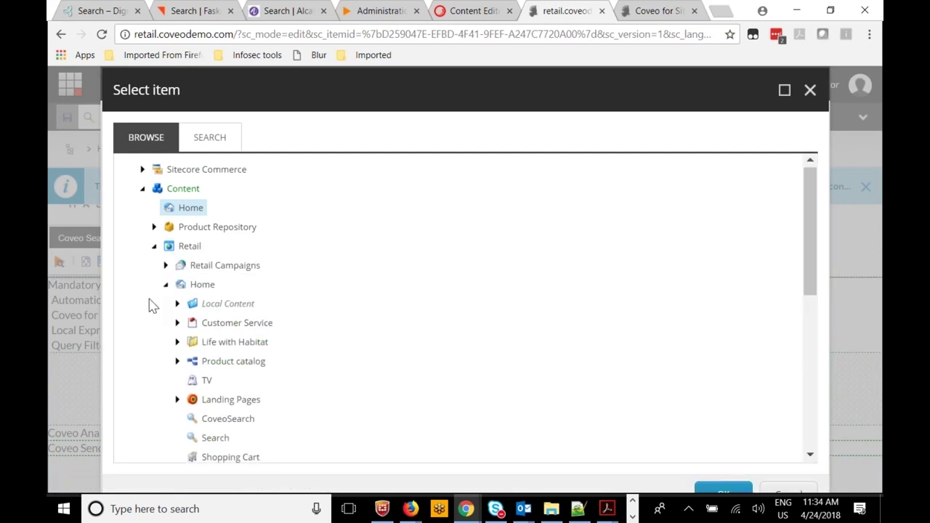
scroll(150, 306, down, 1)
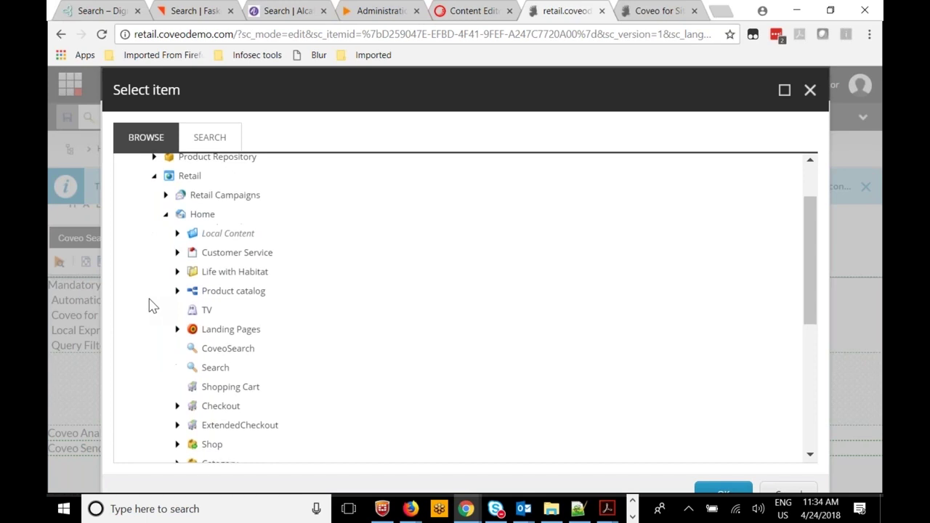
click(227, 337)
scroll(531, 332, down, 2)
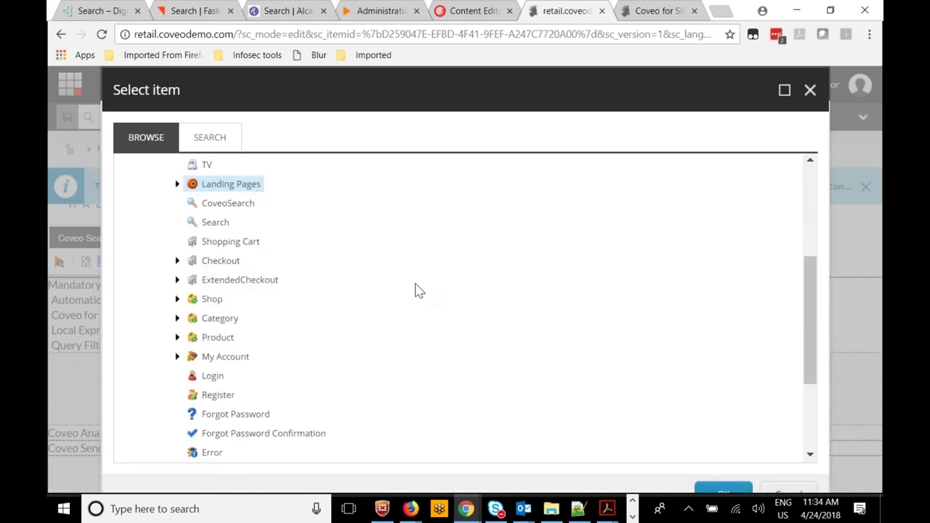
click(725, 491)
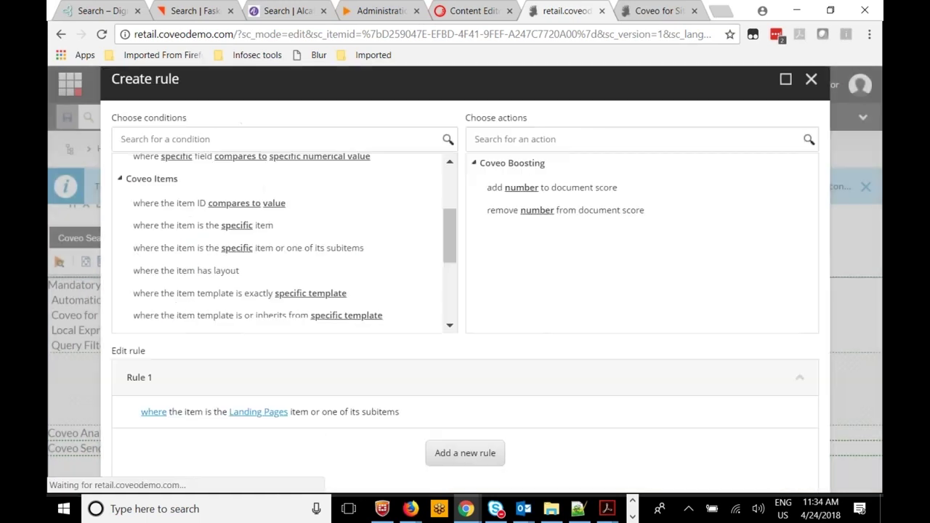
- Give the boost rule an action that adds 100 to the document score, and close the rule editor without saving
click(555, 192)
click(175, 444)
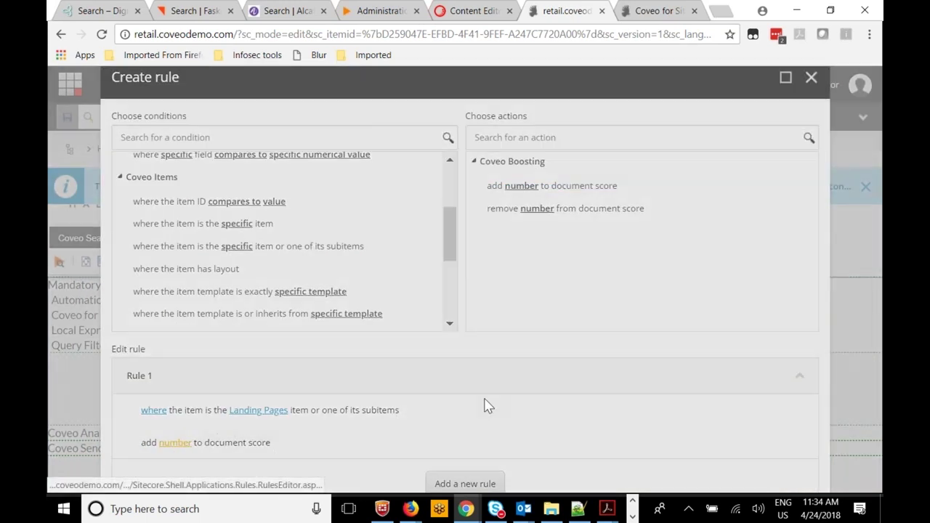
text(100)
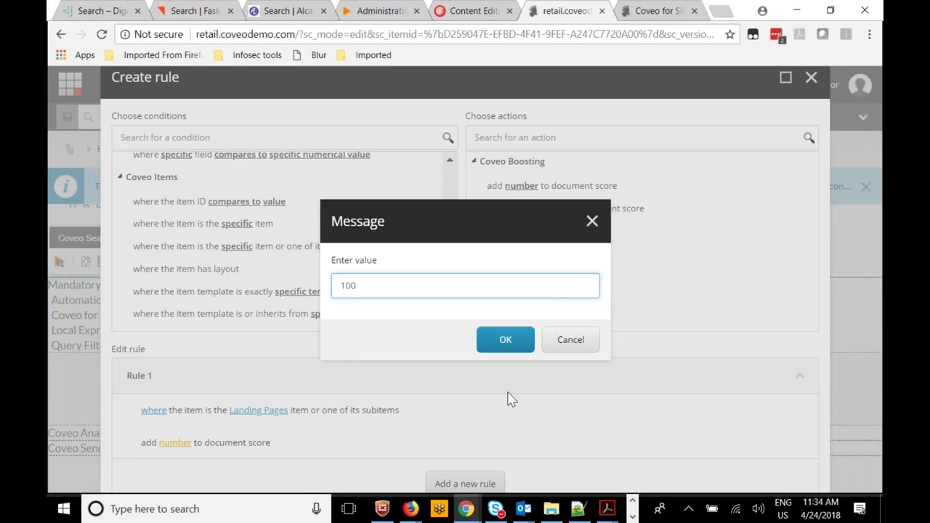
click(505, 339)
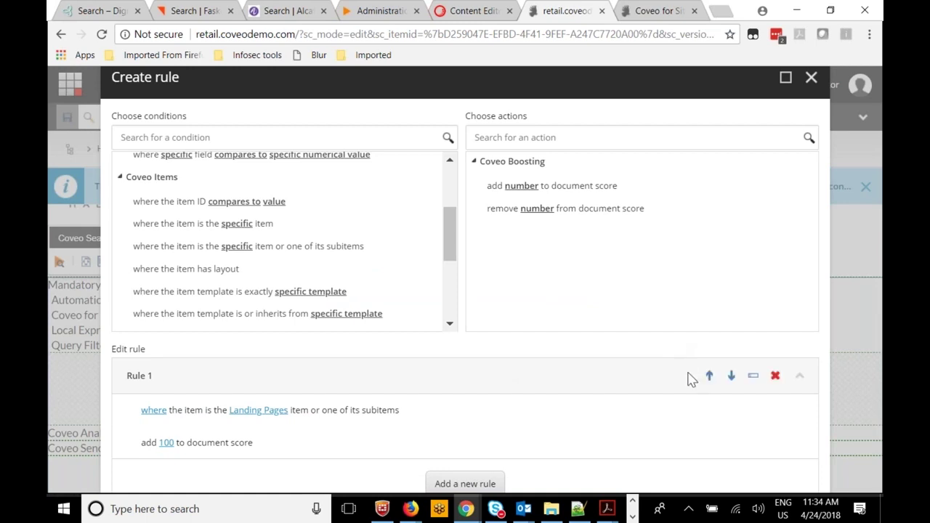
click(811, 77)
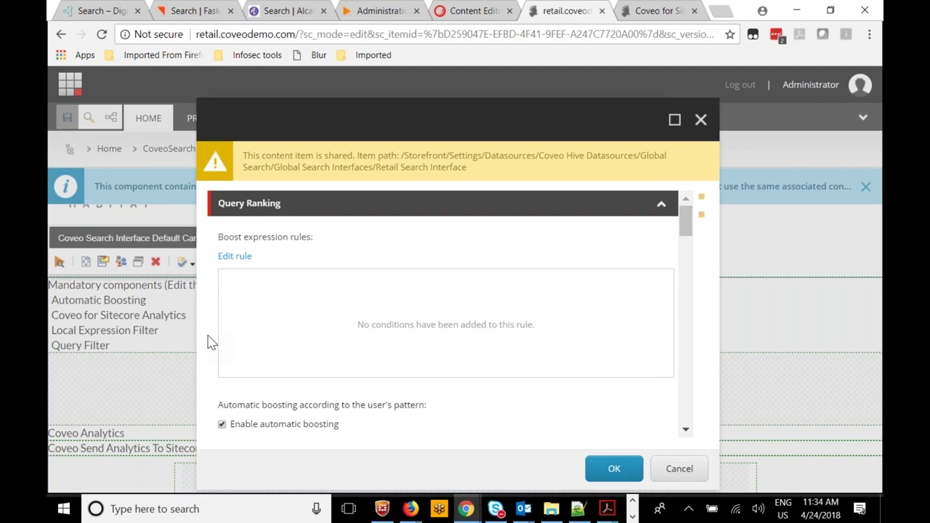
- Examine the search interface's automatic boosting options for user patterns and its Query Filter rules and result filters
scroll(211, 343, down, 1)
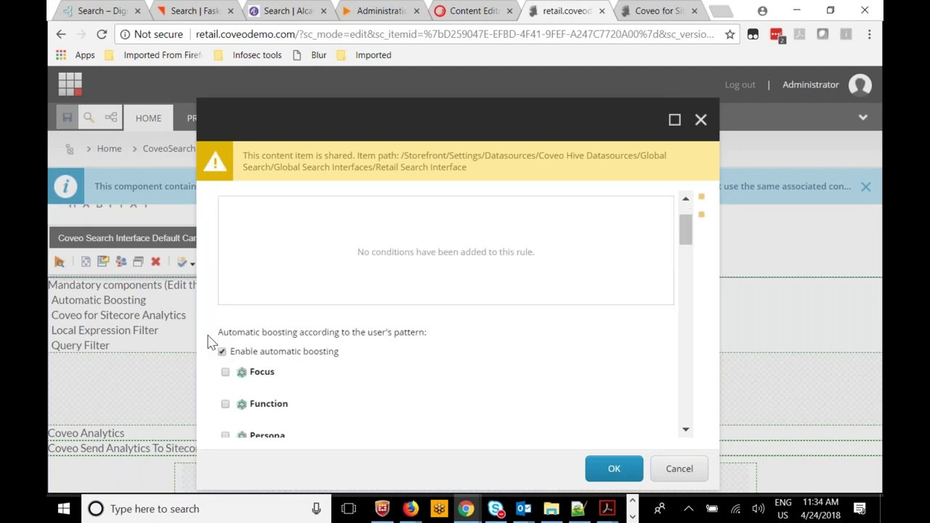
scroll(211, 343, down, 1)
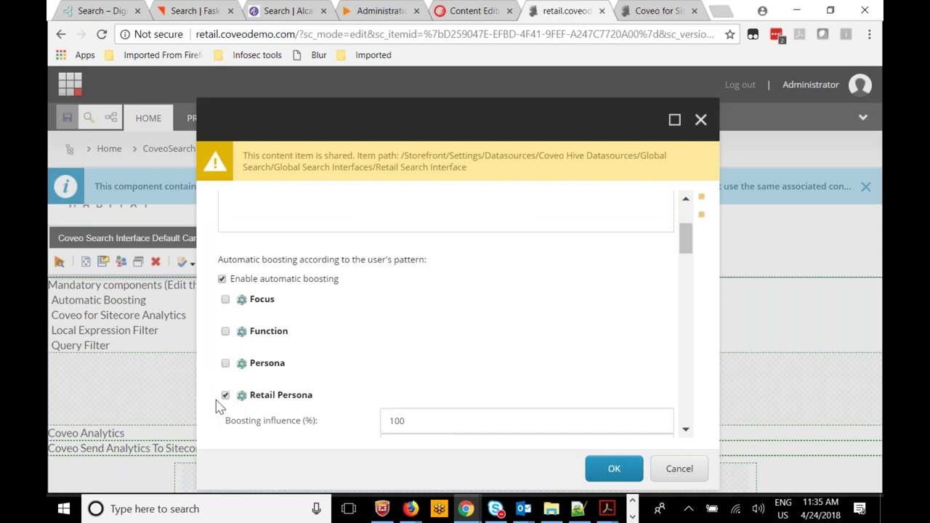
scroll(220, 403, down, 2)
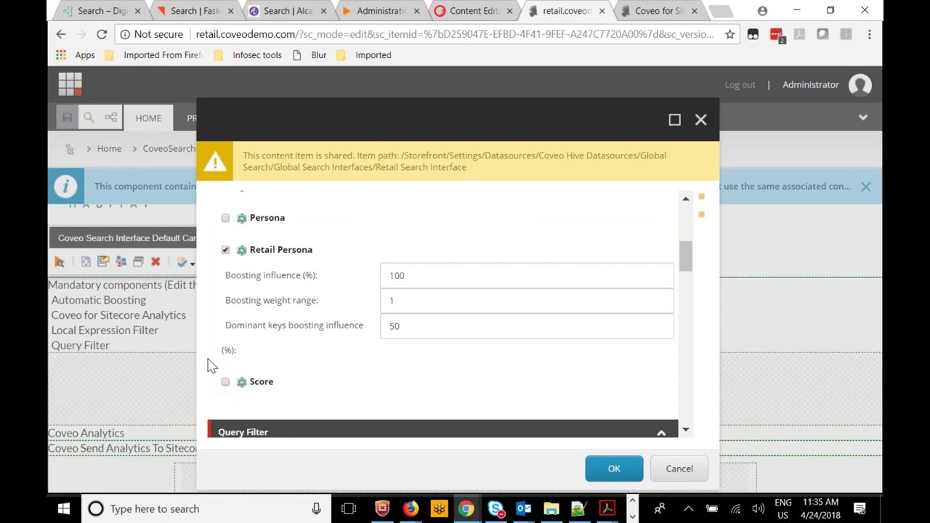
scroll(212, 365, down, 1)
scroll(209, 365, down, 2)
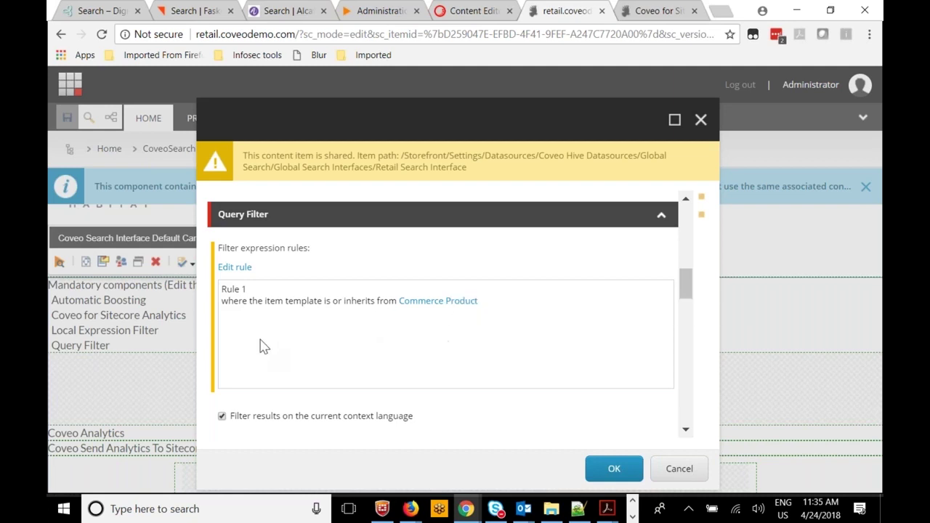
scroll(208, 374, down, 2)
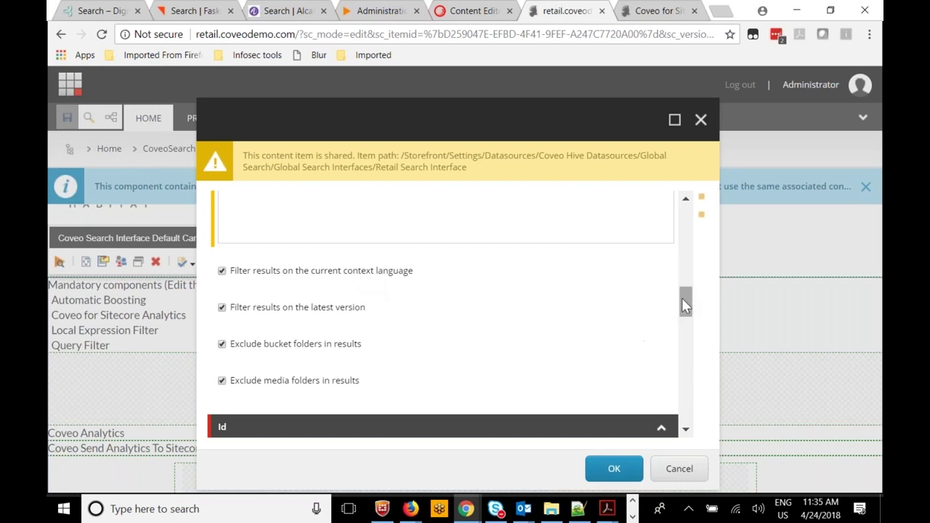
- Examine the search interface's results, behavior, External Content and Styling settings, and close its properties without saving
drag(688, 304, 692, 356)
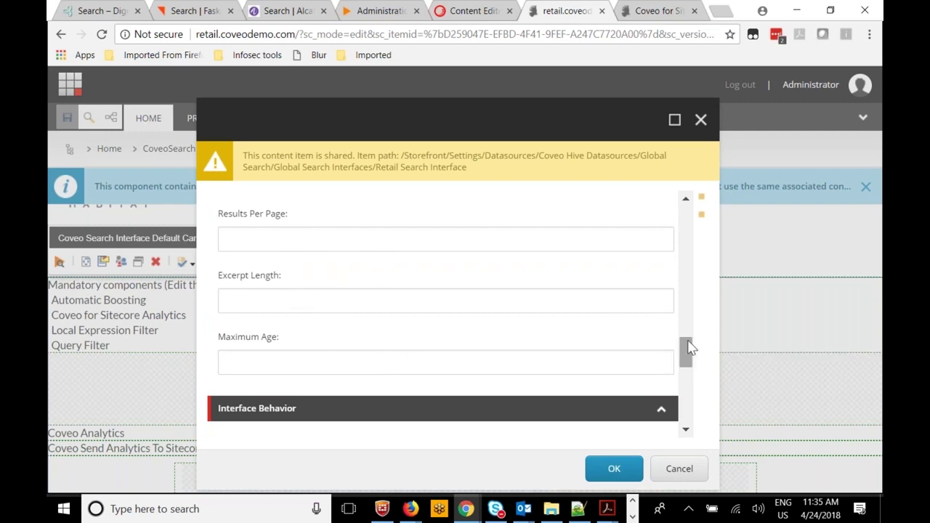
drag(689, 354, 696, 396)
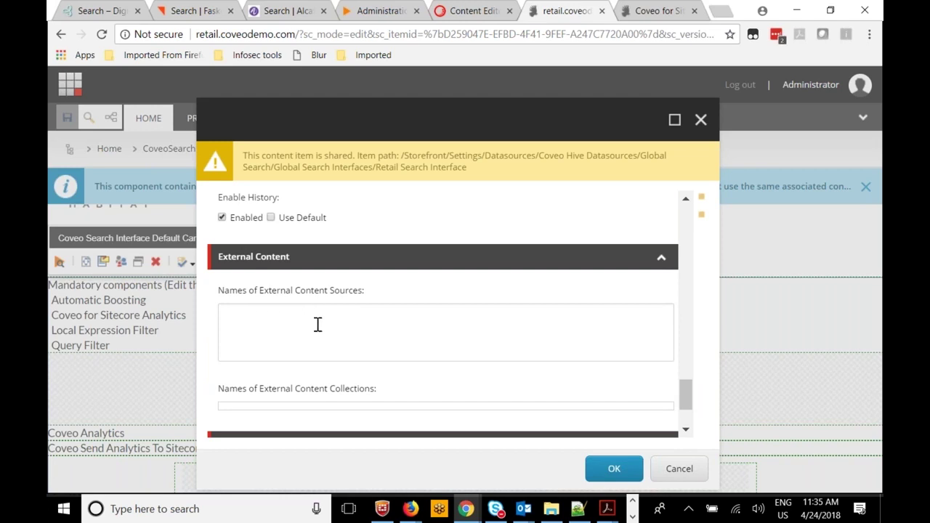
click(381, 11)
click(474, 11)
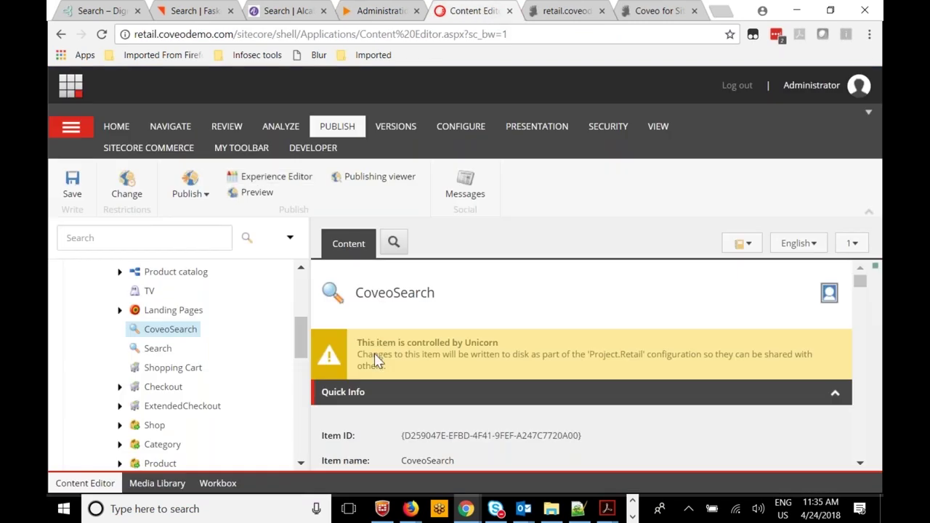
click(560, 11)
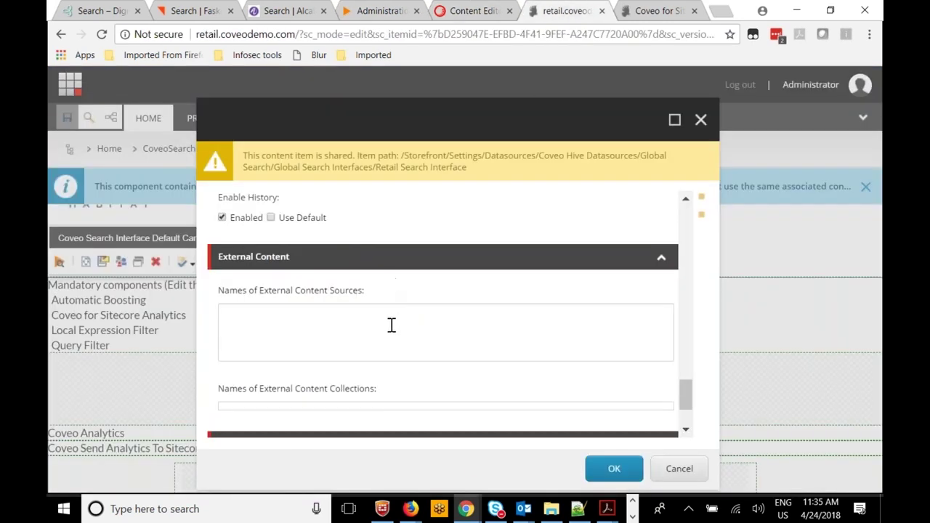
scroll(418, 331, down, 2)
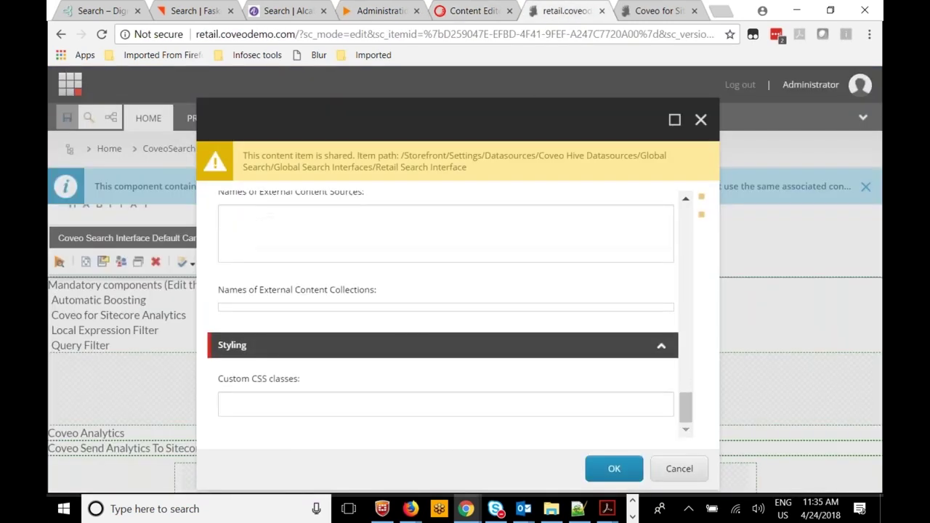
click(675, 469)
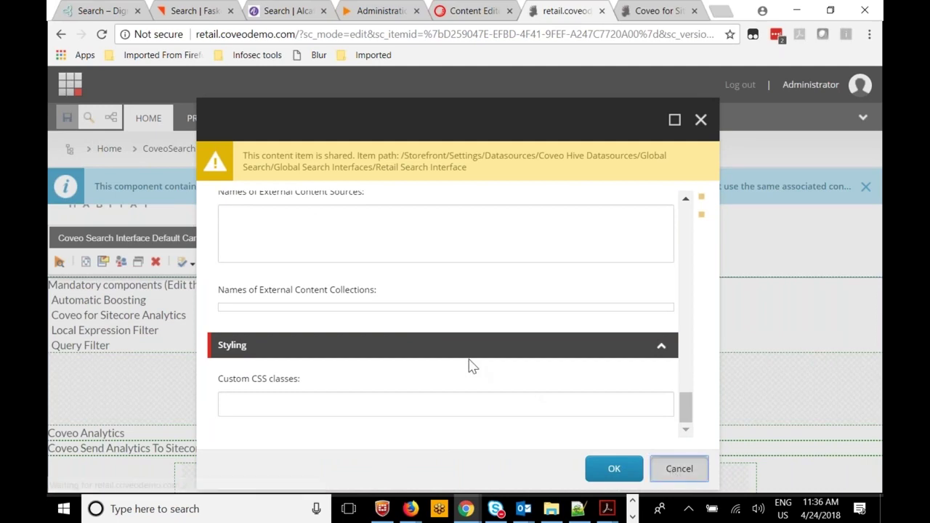
- Open the Promotions facet's properties and look at its field name selection, cancelling the selection without a change
scroll(491, 341, down, 3)
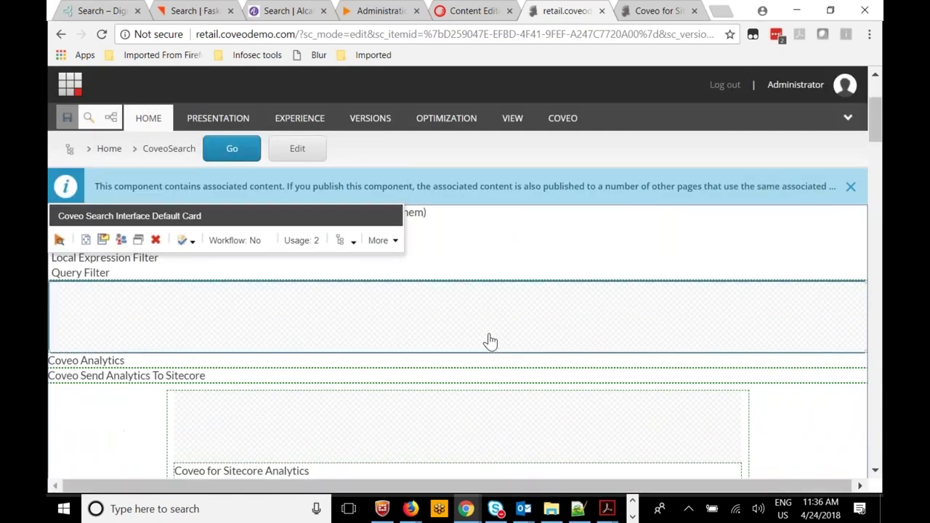
click(141, 398)
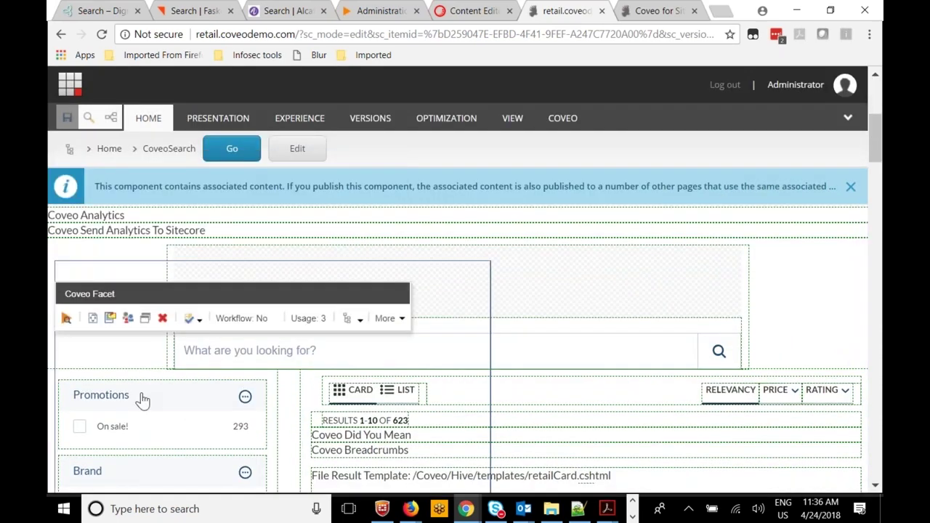
click(70, 367)
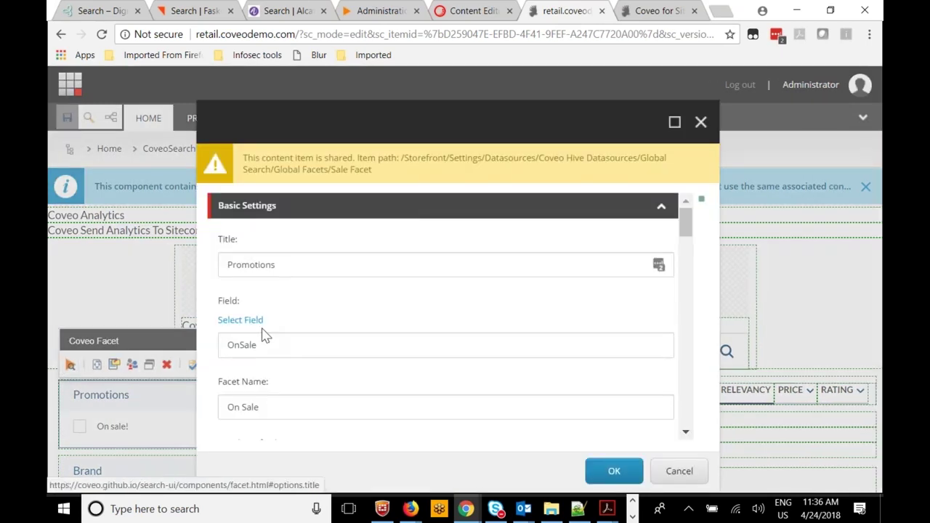
click(248, 321)
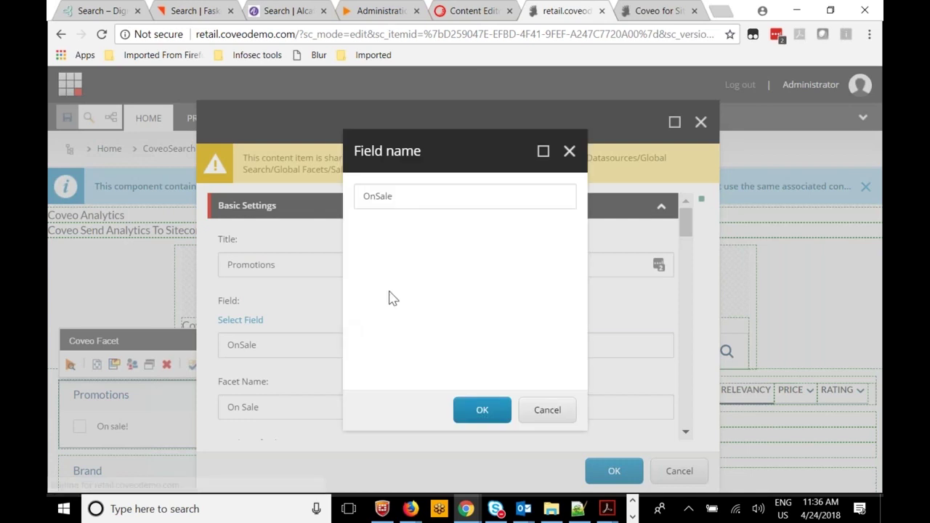
click(410, 196)
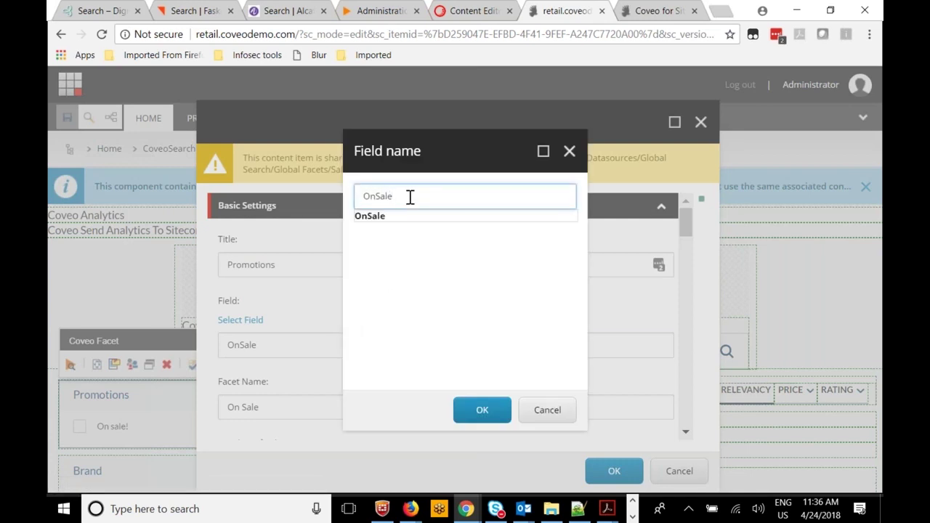
click(549, 411)
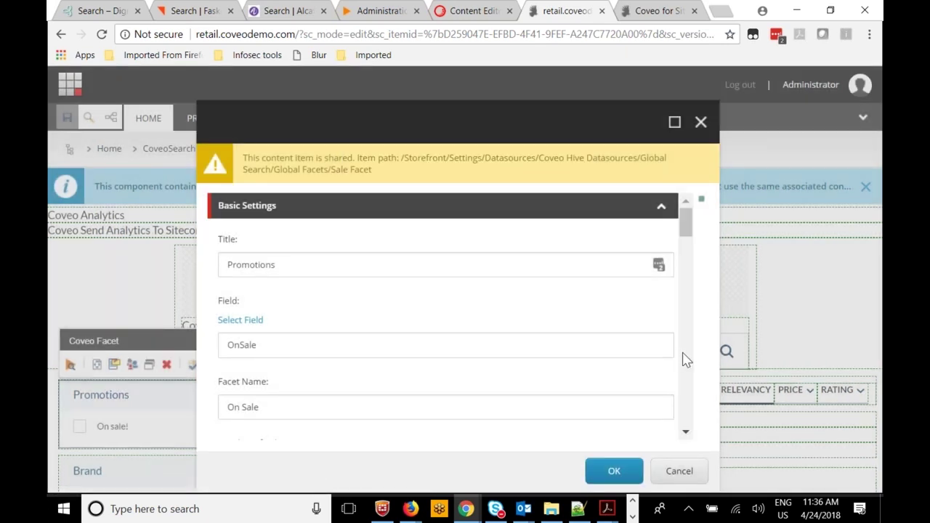
- Look at the Promotions facet's allowed values and value captions, and close its properties without saving
scroll(686, 360, down, 3)
scroll(687, 360, down, 3)
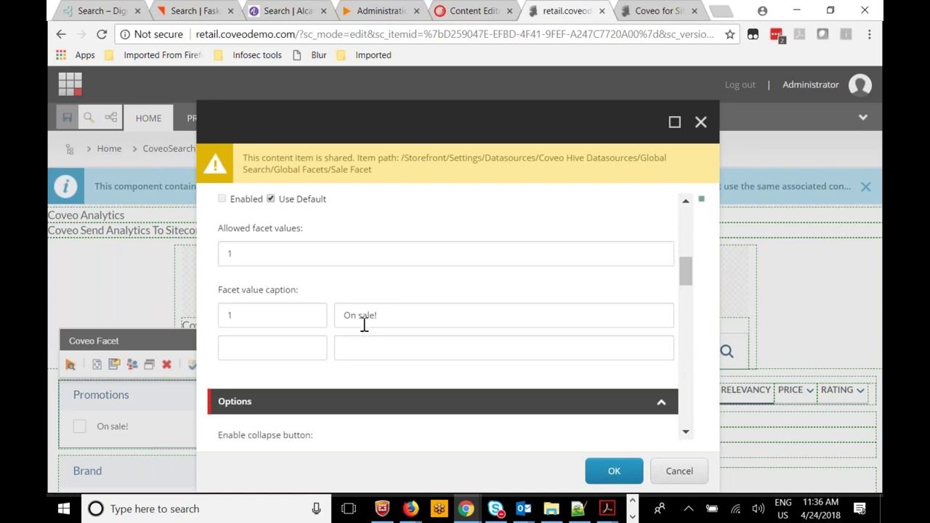
click(680, 472)
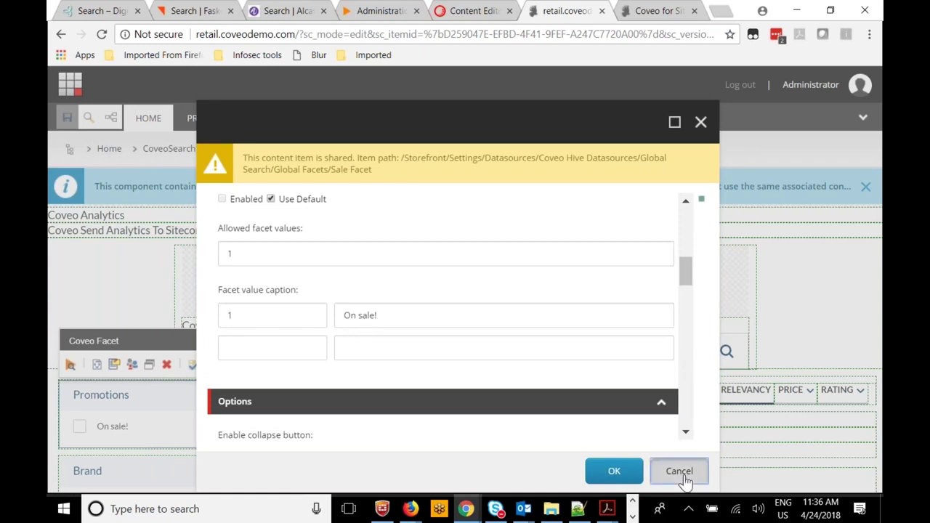
- Preview the search results in the list layout, return them to the card layout, and select NextCube in the Brand facet
scroll(534, 342, down, 2)
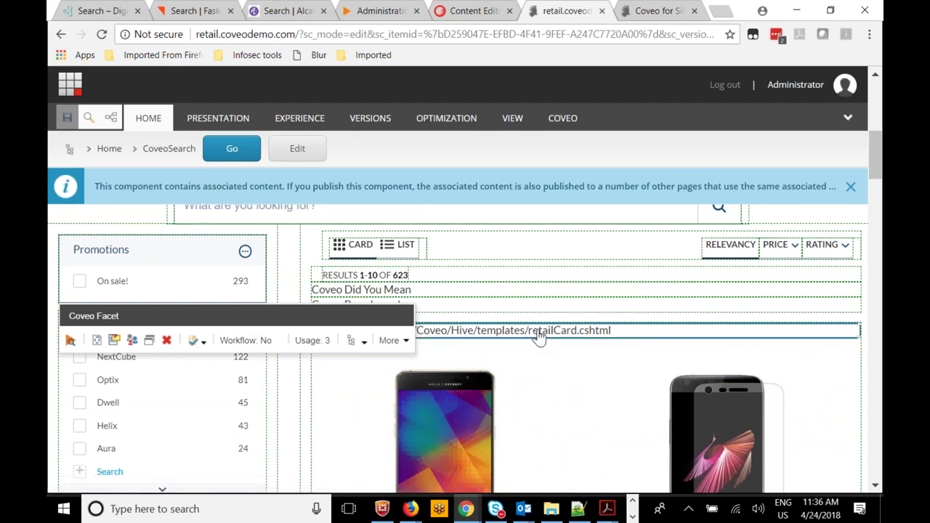
click(393, 252)
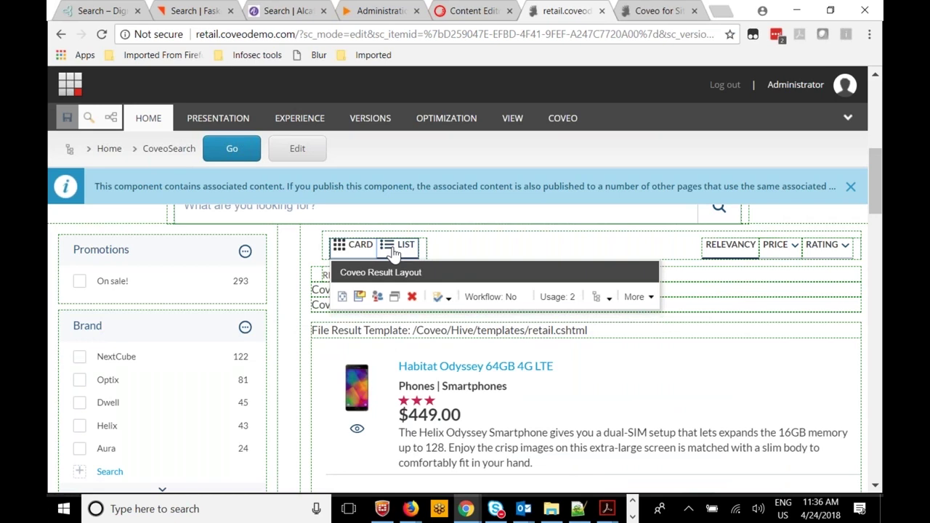
click(352, 251)
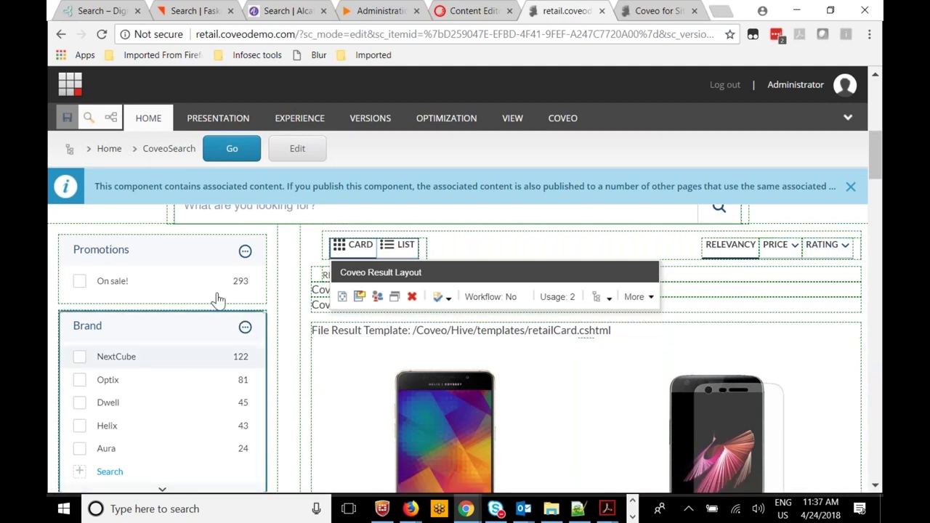
click(169, 362)
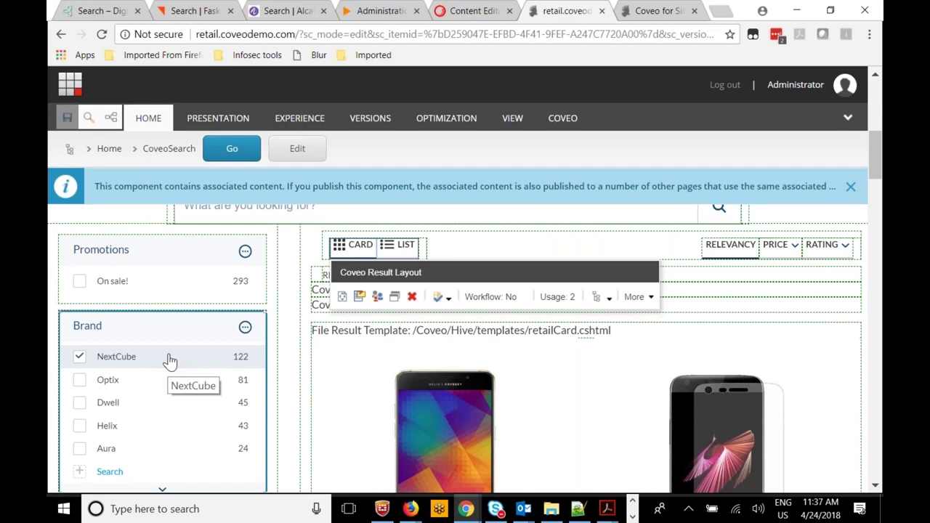
- Switch to the Coveo Cloud administration console and view the organization's query pipelines
click(374, 11)
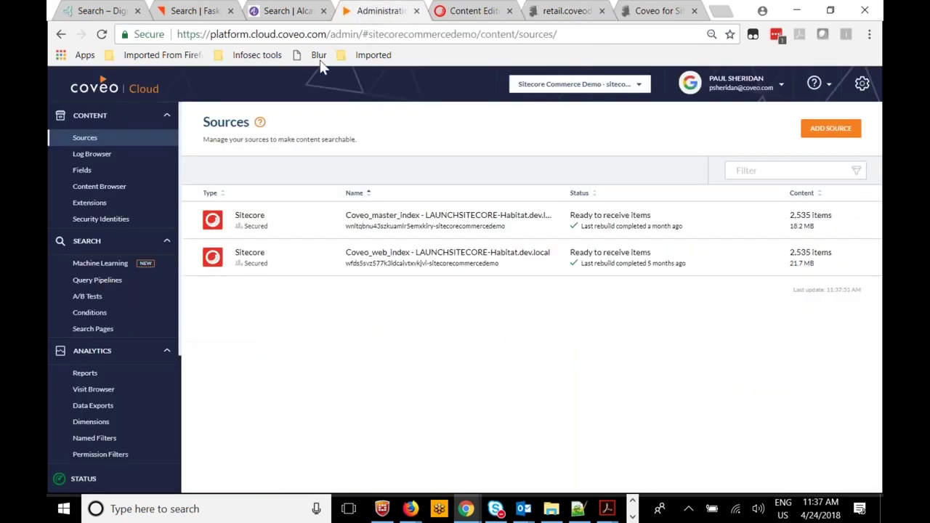
click(119, 284)
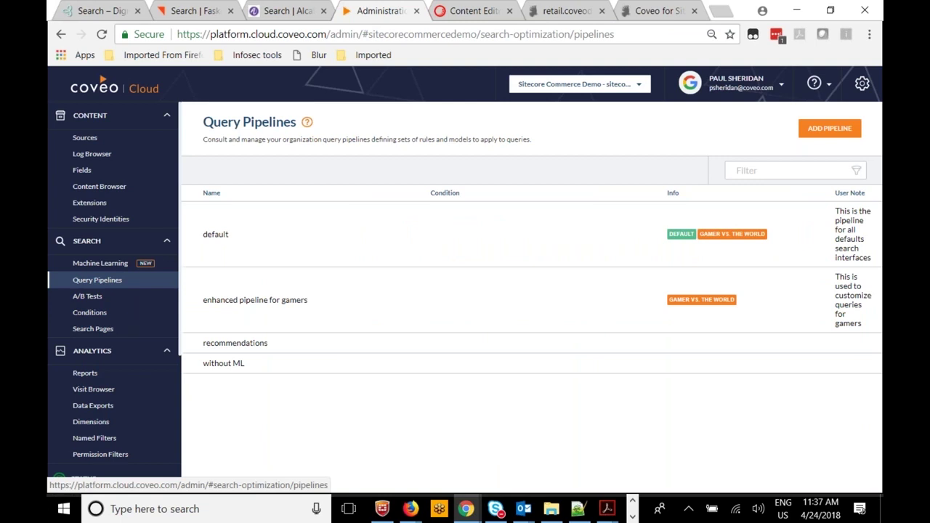
- Go to the Coveo for Sitecore product page on coveo.com and open its Editions & Pricing page
click(472, 13)
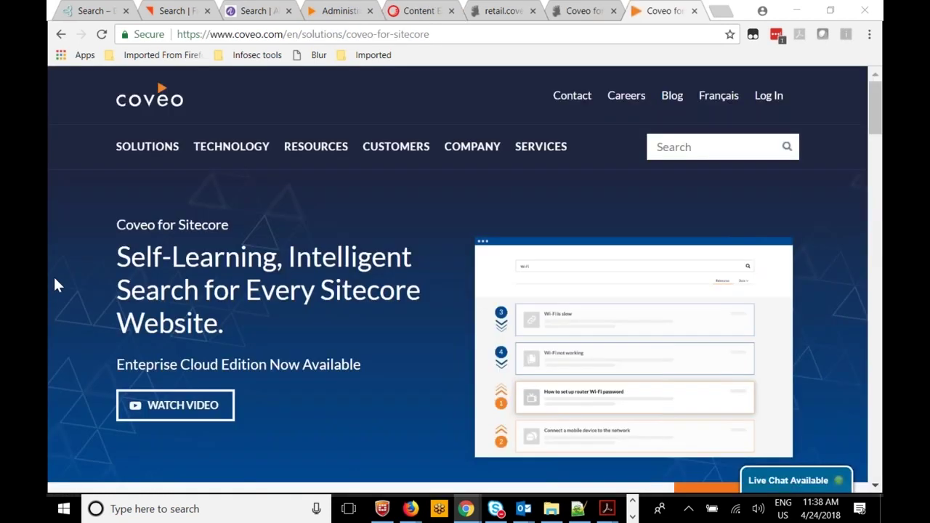
scroll(60, 285, down, 1)
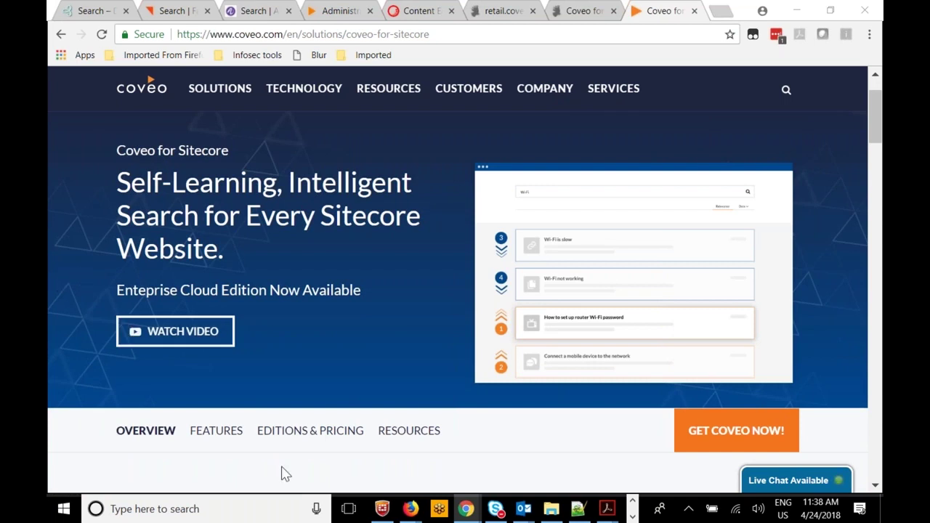
click(298, 434)
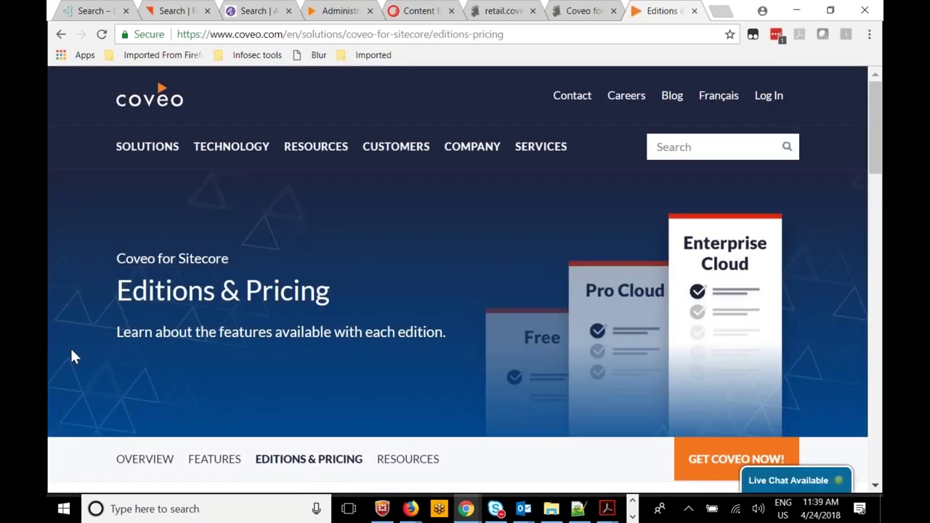
- Examine the Coveo for Sitecore edition comparison, including connectivity, machine learning features, query limits, support and pricing
scroll(73, 356, down, 3)
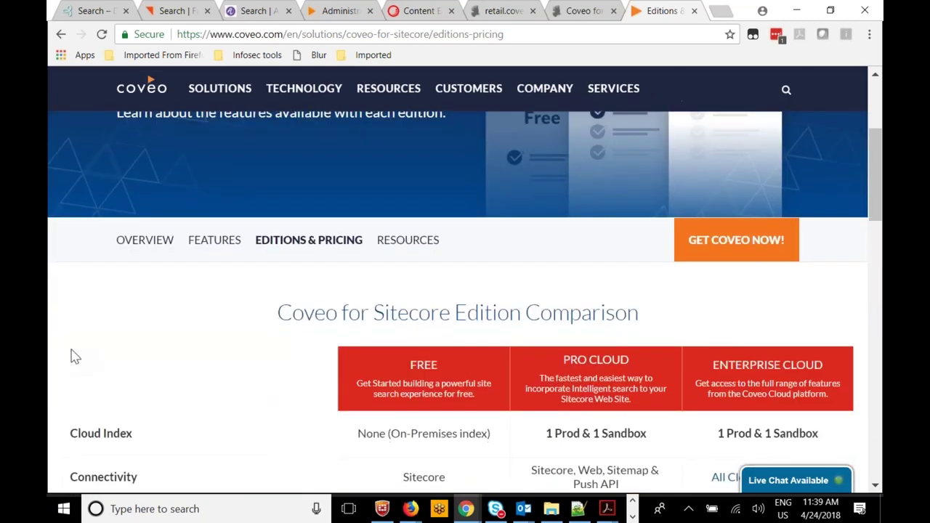
scroll(73, 356, down, 2)
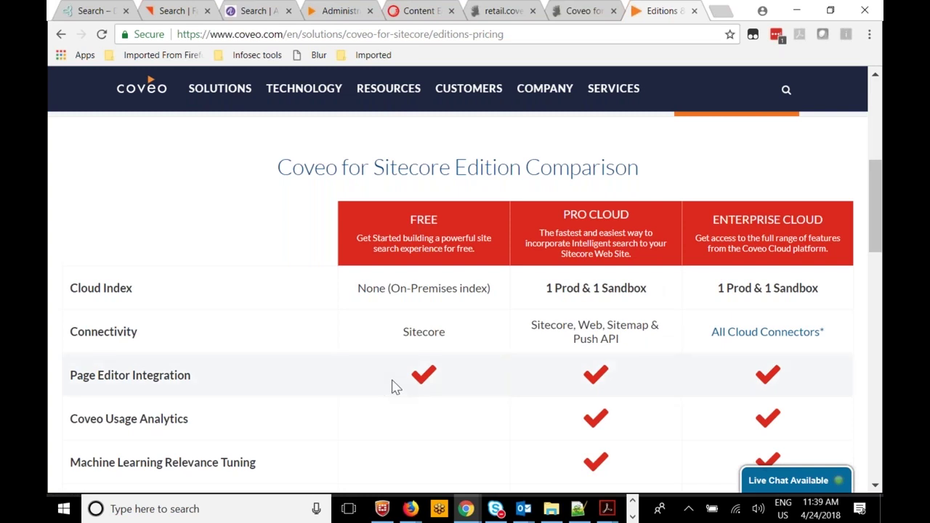
scroll(407, 375, down, 1)
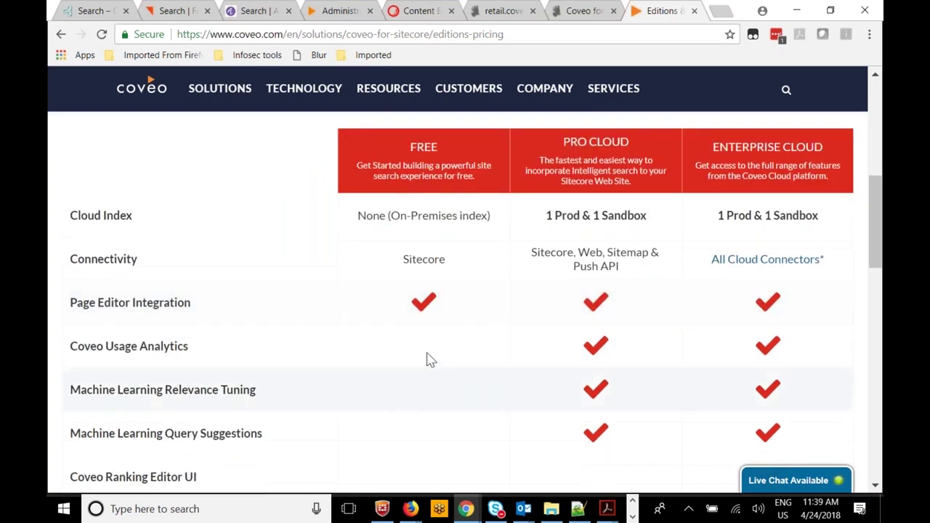
double_click(408, 259)
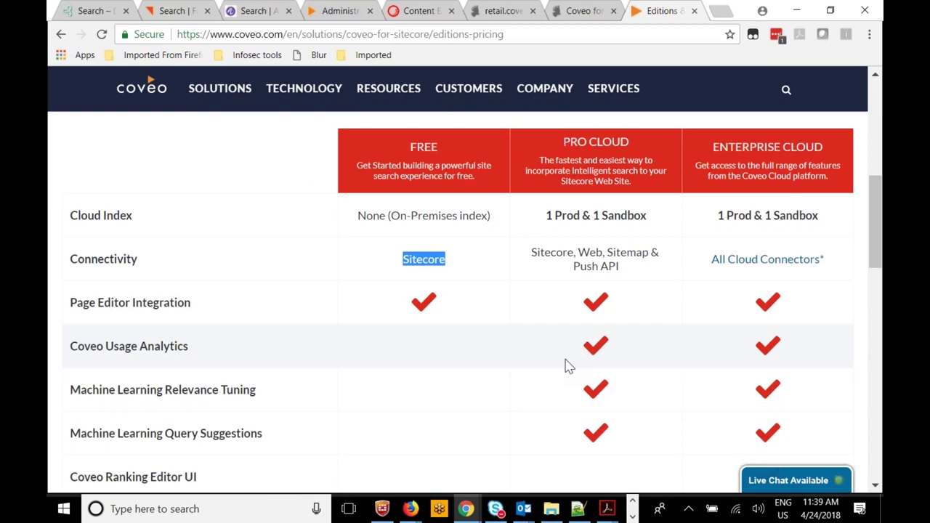
scroll(565, 365, down, 4)
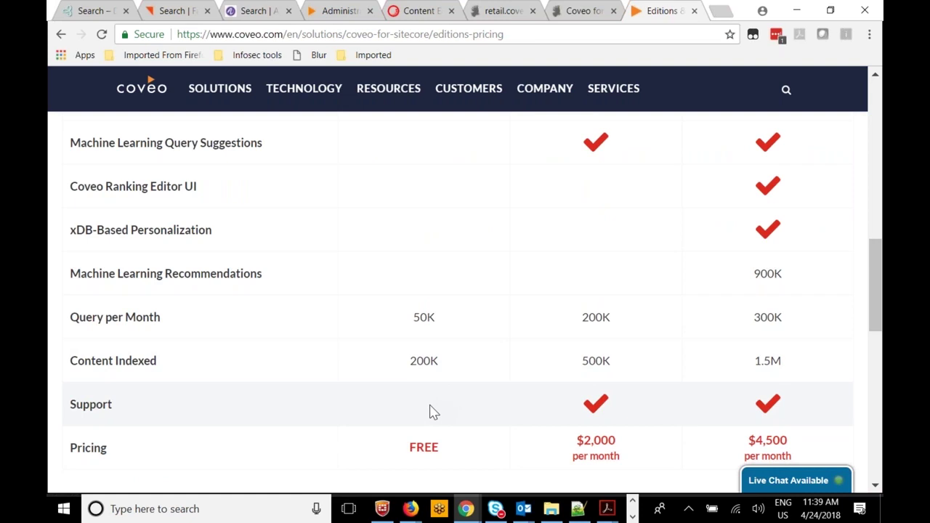
scroll(491, 358, up, 2)
scroll(491, 358, up, 2)
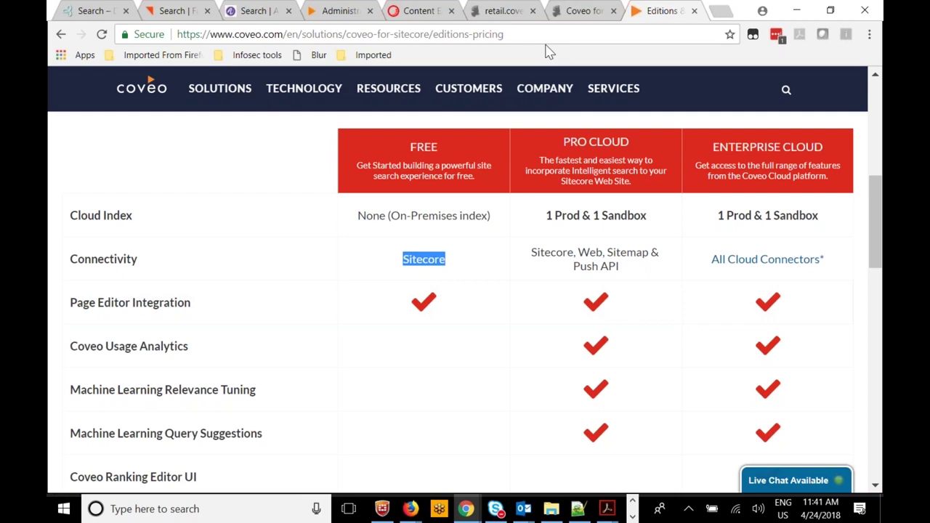
- Return to the CoveoSearch page in the Experience Editor and select the search interface component, followed by the Coveo Analytics component
click(506, 12)
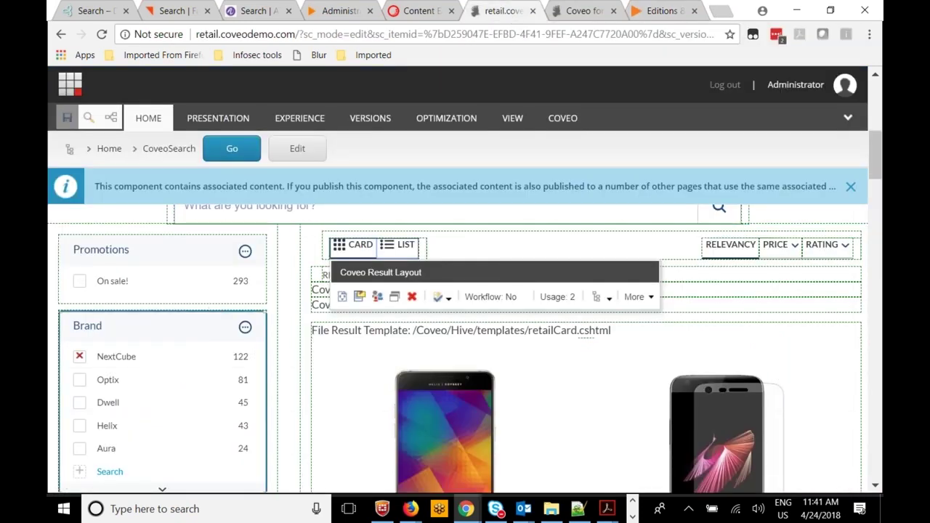
scroll(278, 378, up, 10)
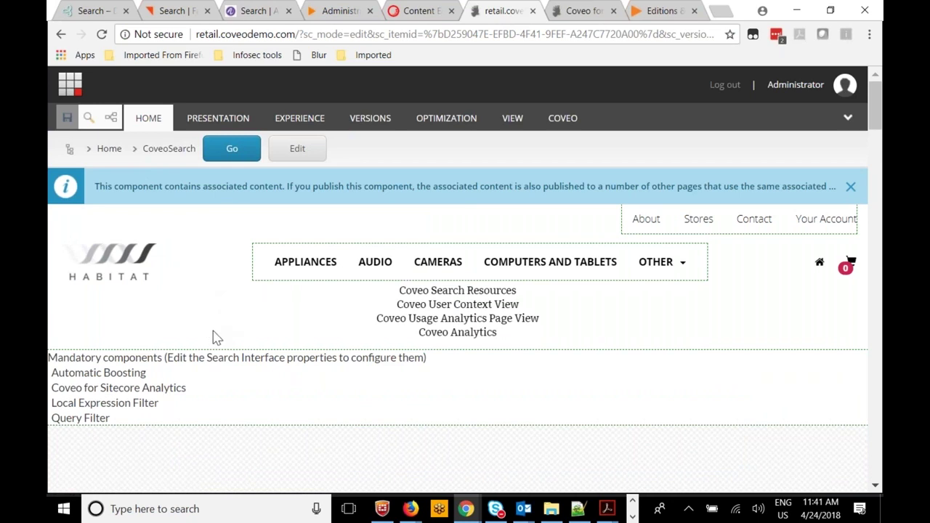
scroll(214, 337, down, 1)
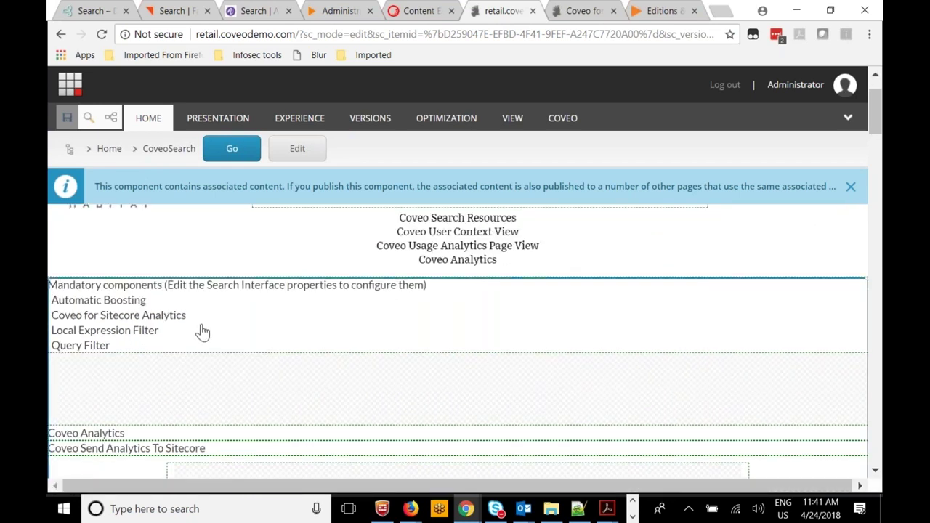
click(266, 337)
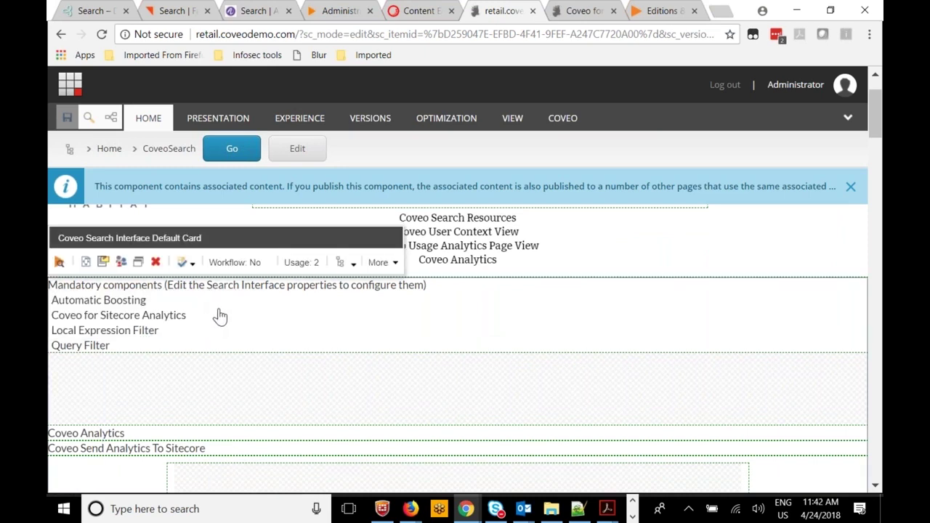
click(127, 440)
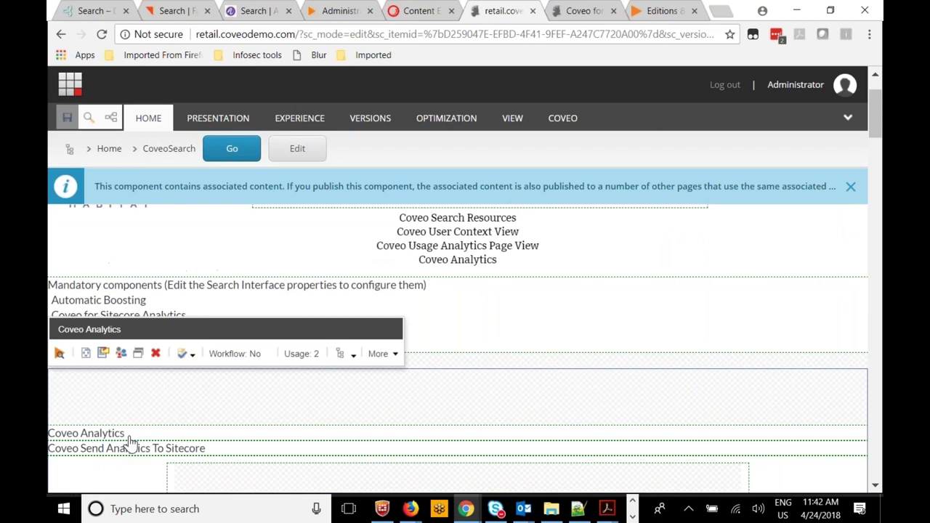